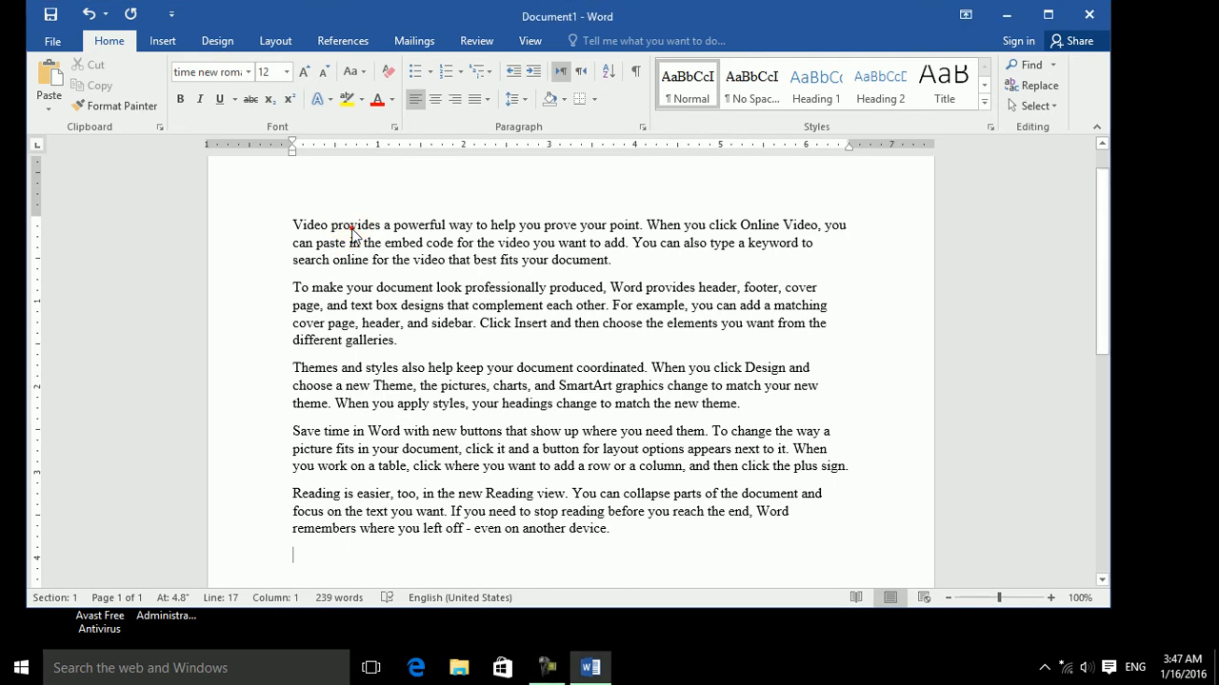
# Step: Enlarge all of the document's text to 36 pt
pyautogui.hotkey('ctrl', 'a')
pyautogui.hotkey('ctrl', 'shift', '.')
pyautogui.hotkey('ctrl', 'shift', '.')
pyautogui.hotkey('ctrl', 'shift', '.')
pyautogui.hotkey('ctrl', 'shift', '.')
pyautogui.hotkey('ctrl', 'shift', '.')
pyautogui.hotkey('ctrl', 'shift', '.')
pyautogui.hotkey('ctrl', 'shift', '.')
pyautogui.hotkey('ctrl', 'shift', '.')
pyautogui.hotkey('ctrl', 'shift', '.')
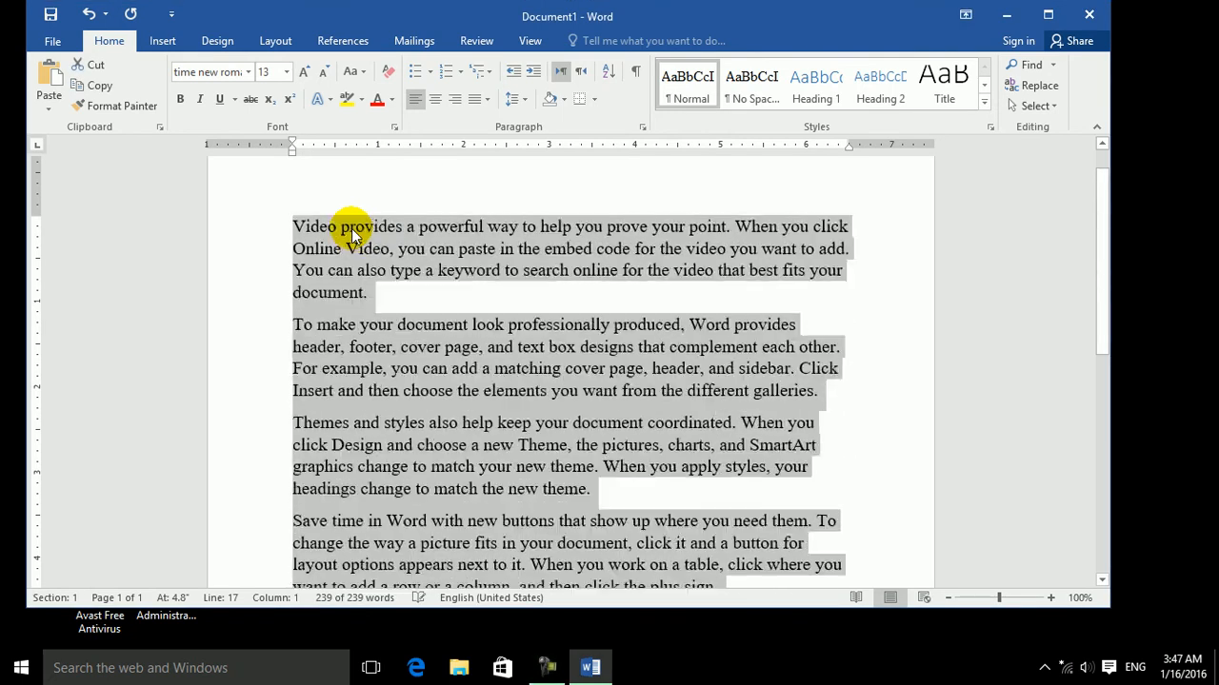
# Step: Clear the document's text and enter "Go to:" as the first line
pyautogui.press('Delete')
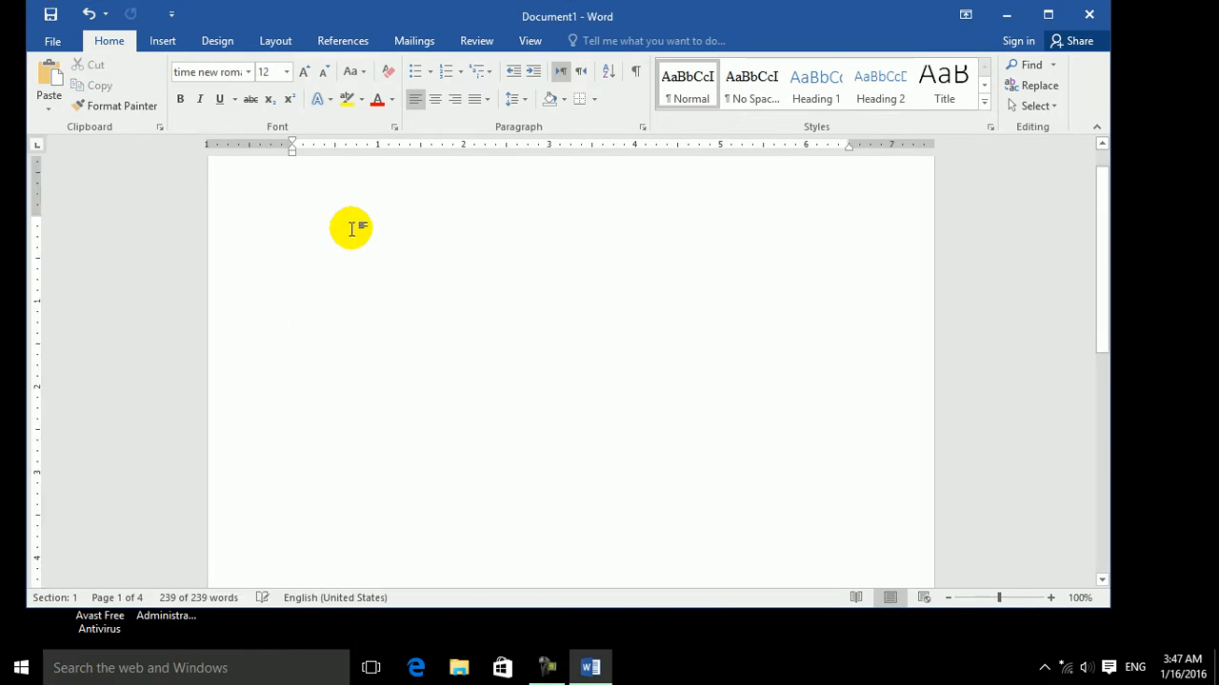
pyautogui.write('goto')
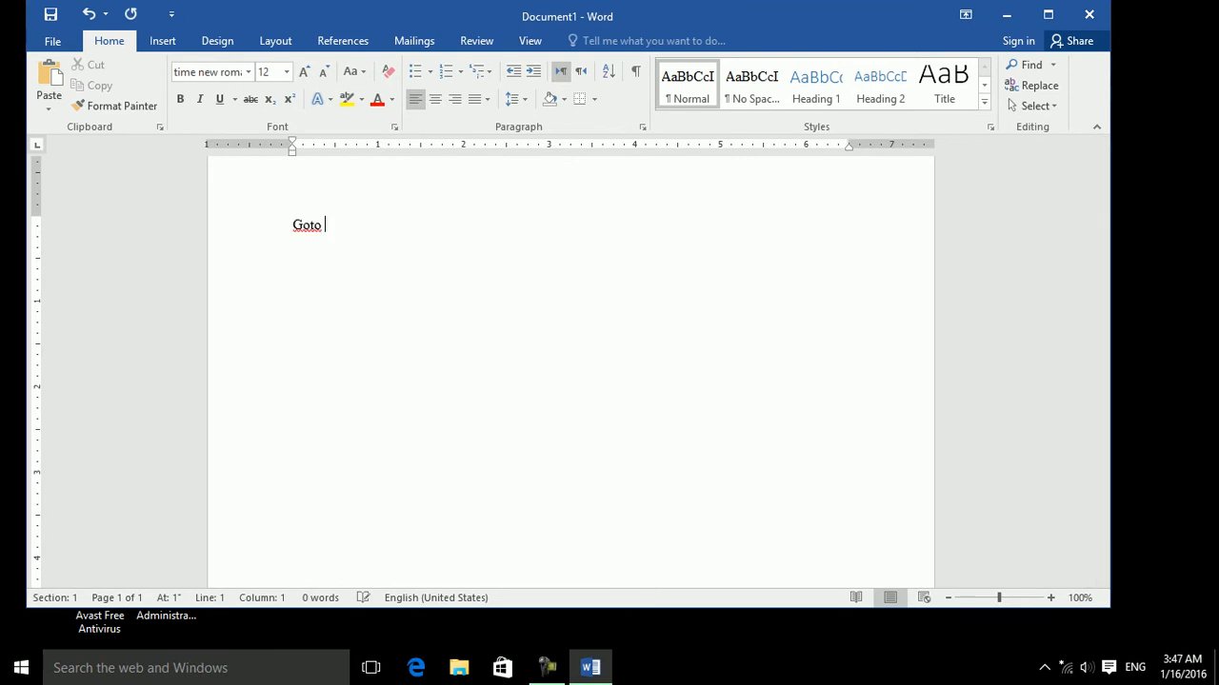
pyautogui.press('BackSpace')
pyautogui.press('BackSpace')
pyautogui.press('BackSpace')
pyautogui.write('to:')
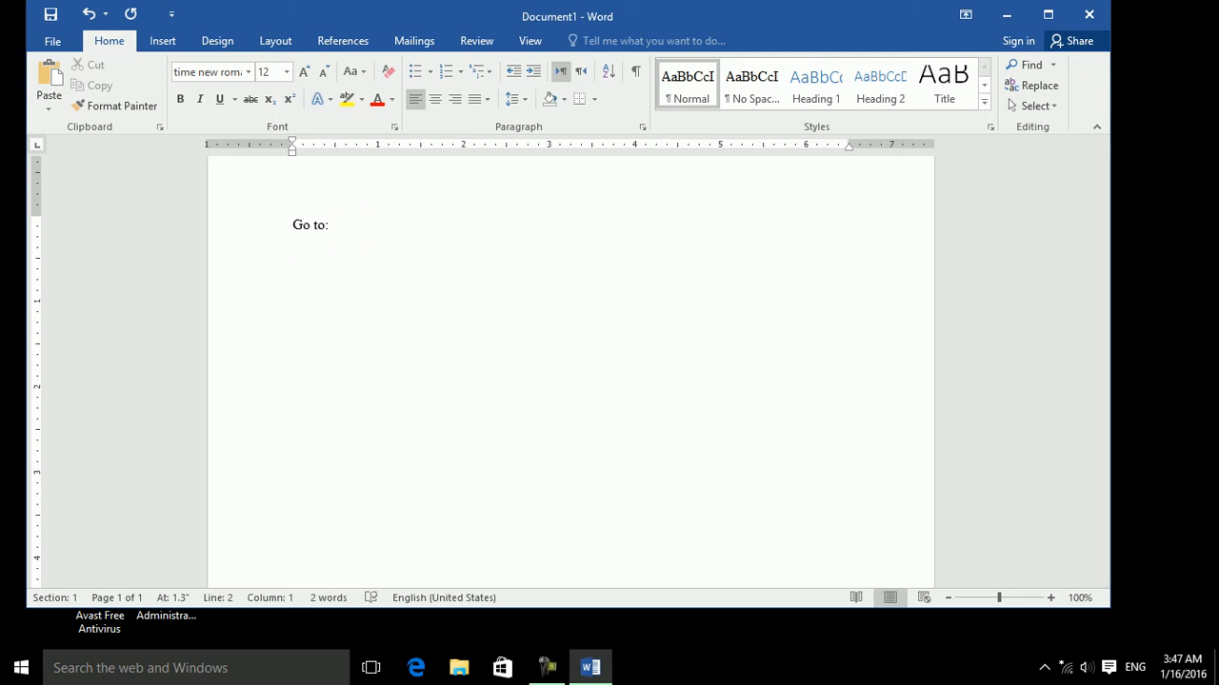
# Step: Add two lines at font size 27 below the heading, reading "Ctrl + G" and "F5"
pyautogui.hotkey('ctrl', ']')
pyautogui.hotkey('ctrl', ']')
pyautogui.hotkey('ctrl', ']')
pyautogui.hotkey('ctrl', ']')
pyautogui.hotkey('ctrl', ']')
pyautogui.hotkey('ctrl', ']')
pyautogui.hotkey('ctrl', ']')
pyautogui.hotkey('ctrl', ']')
pyautogui.hotkey('ctrl', ']')
pyautogui.hotkey('ctrl', ']')
pyautogui.hotkey('ctrl', ']')
pyautogui.hotkey('ctrl', ']')
pyautogui.hotkey('ctrl', ']')
pyautogui.hotkey('ctrl', ']')
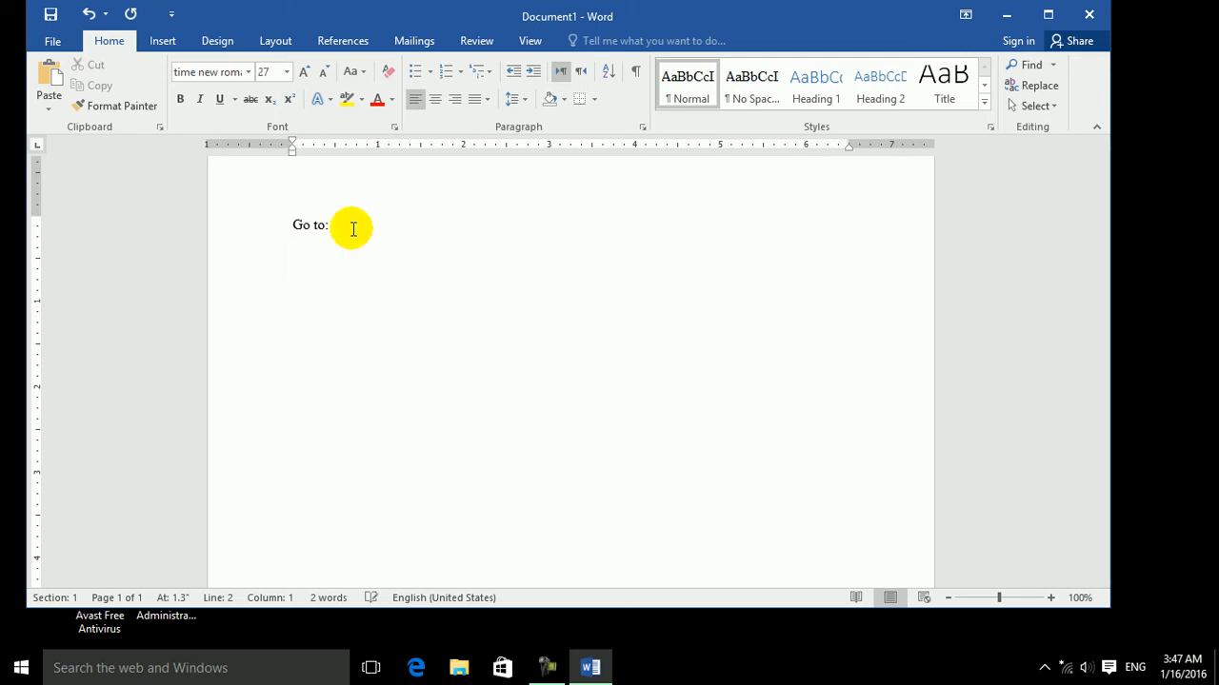
pyautogui.write('ctrl + ')
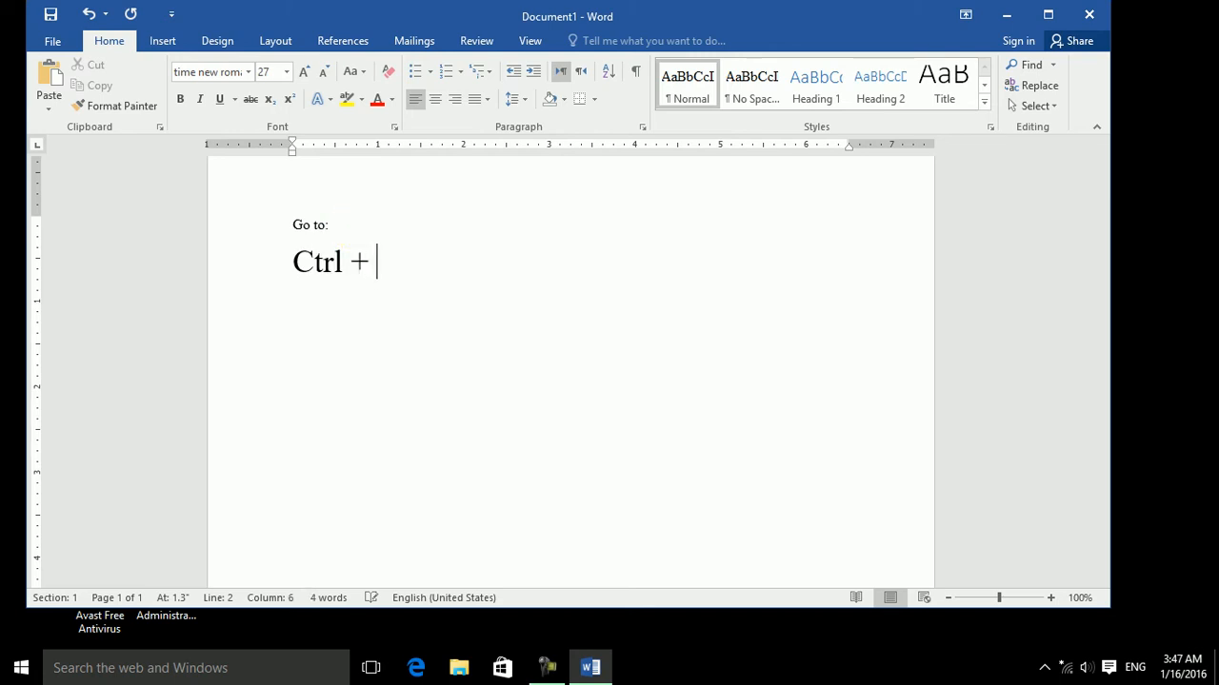
pyautogui.write('G')
pyautogui.press('Return')
pyautogui.write('f')
pyautogui.press('BackSpace')
pyautogui.write('F5')
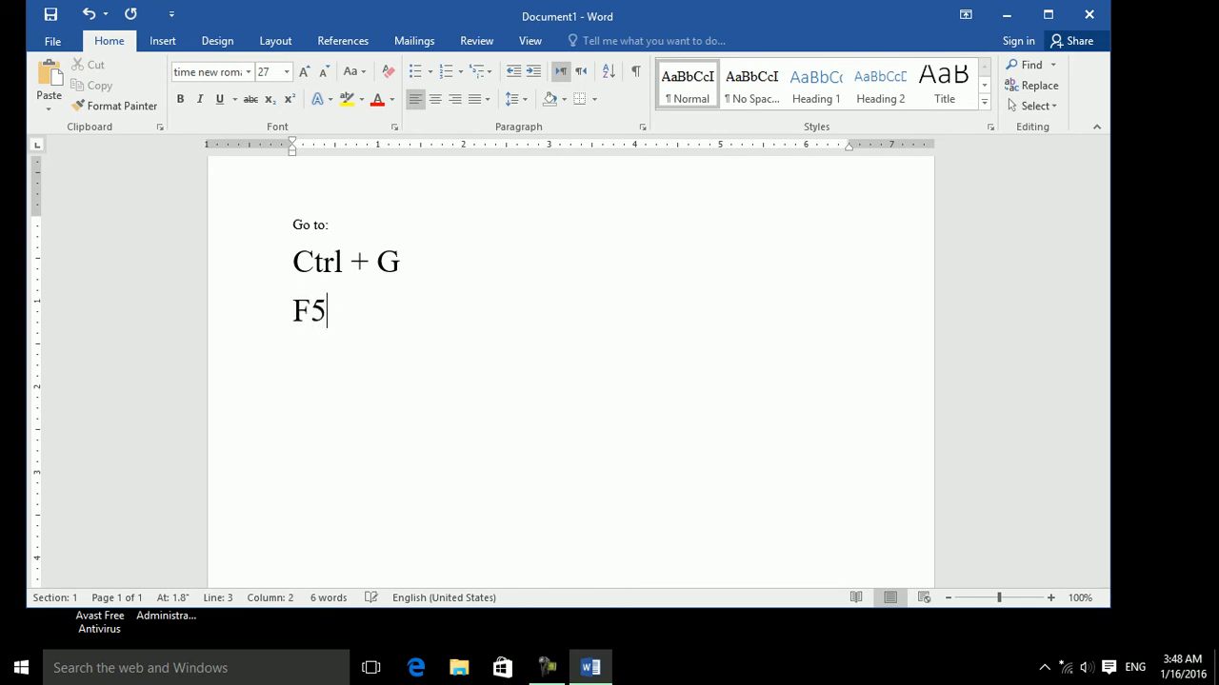
# Step: Open the Go To dialog and close it without jumping anywhere
pyautogui.hotkey('ctrl', 'g')
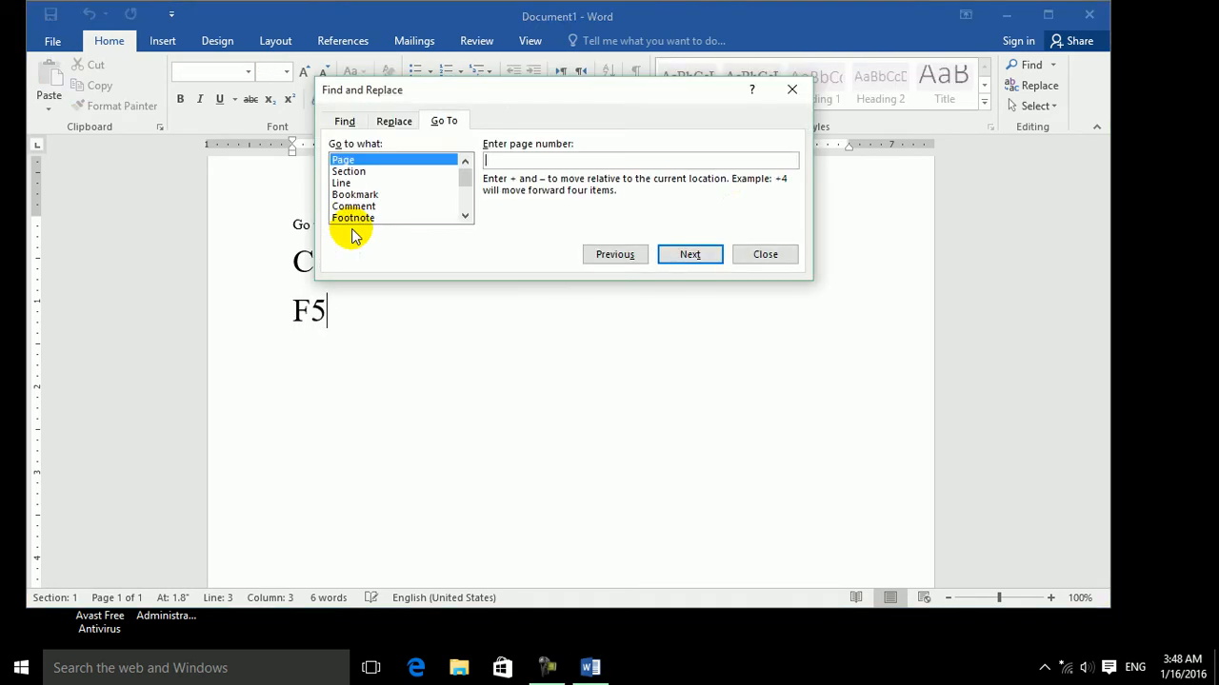
pyautogui.click(764, 254)
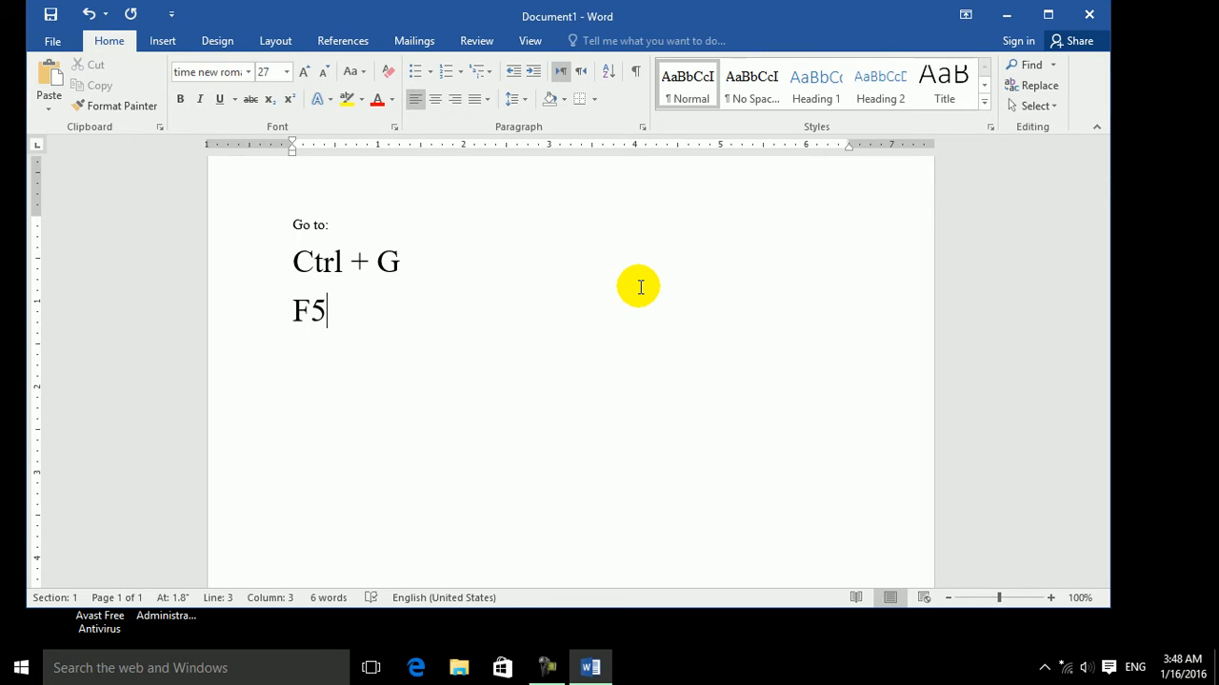
# Step: Replace all the notes by pasting the enlarged sample text repeatedly to build a document of about 100 pages
pyautogui.hotkey('ctrl', 'a')
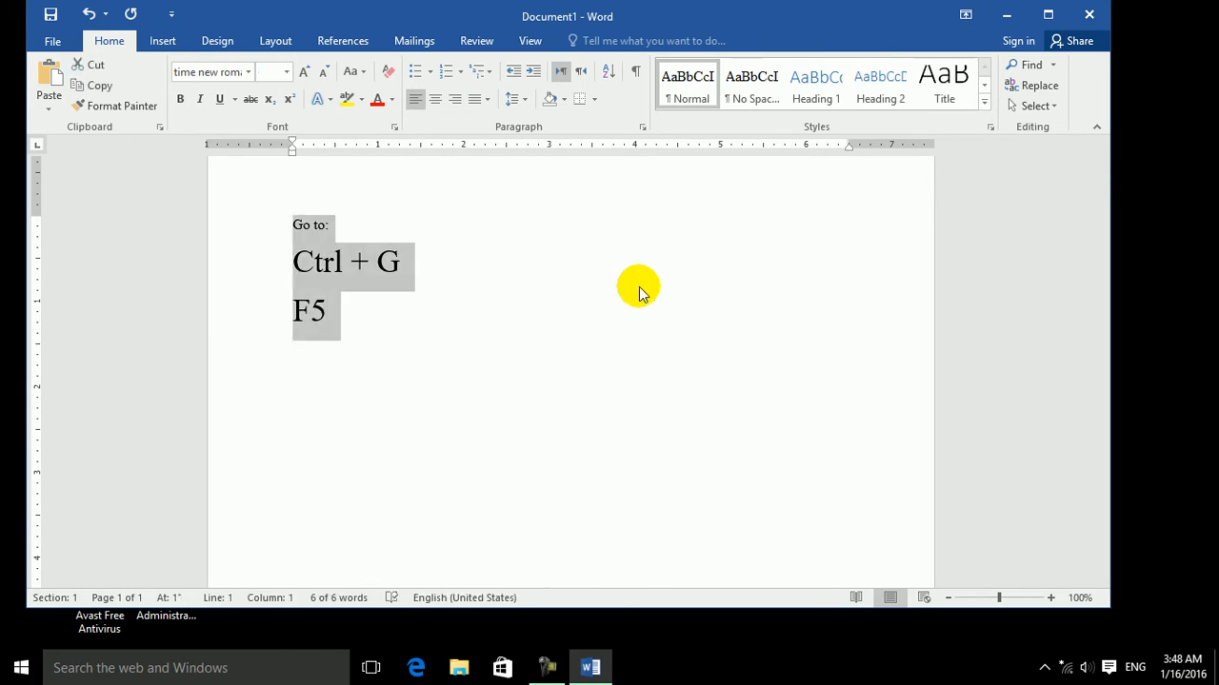
pyautogui.hotkey('ctrl', 'v')
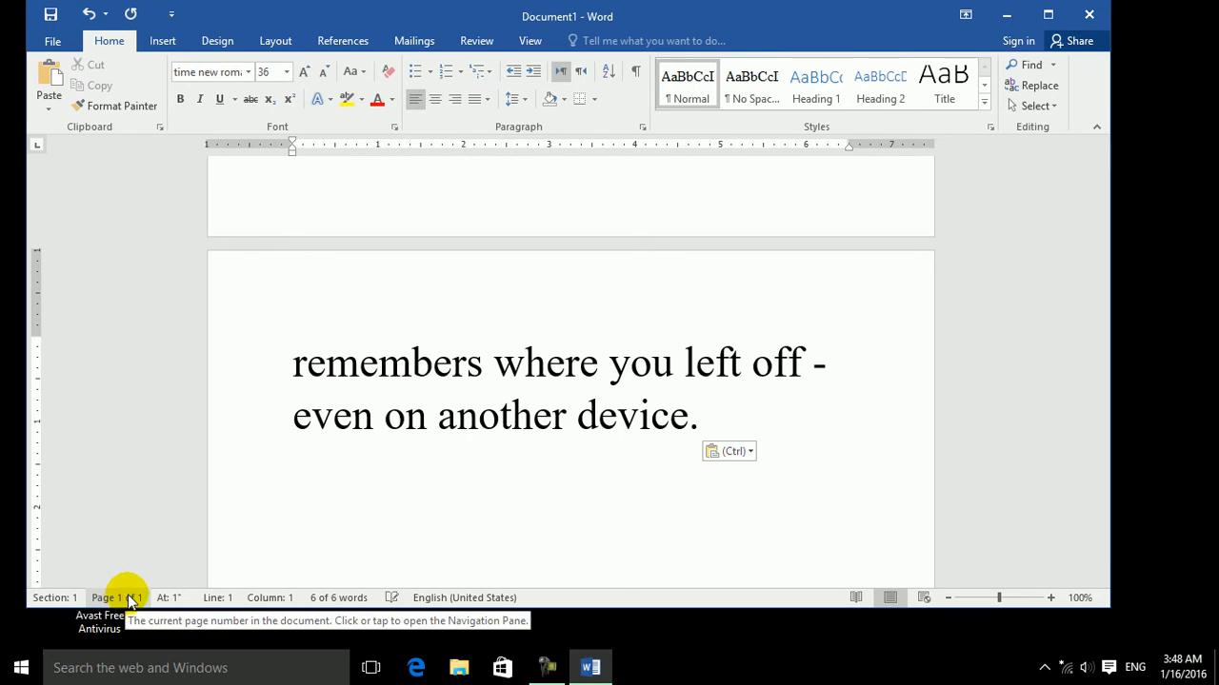
pyautogui.click(383, 403)
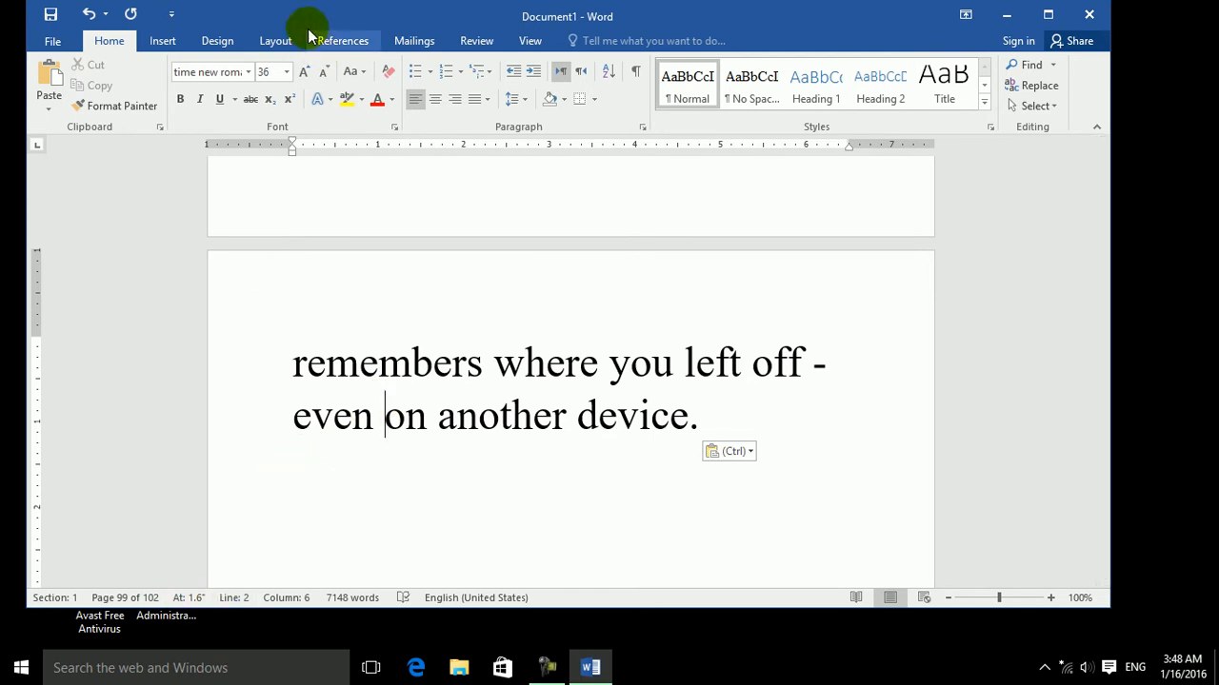
pyautogui.moveTo(304, 23); pyautogui.dragTo(435, 21)
pyautogui.click(432, 321)
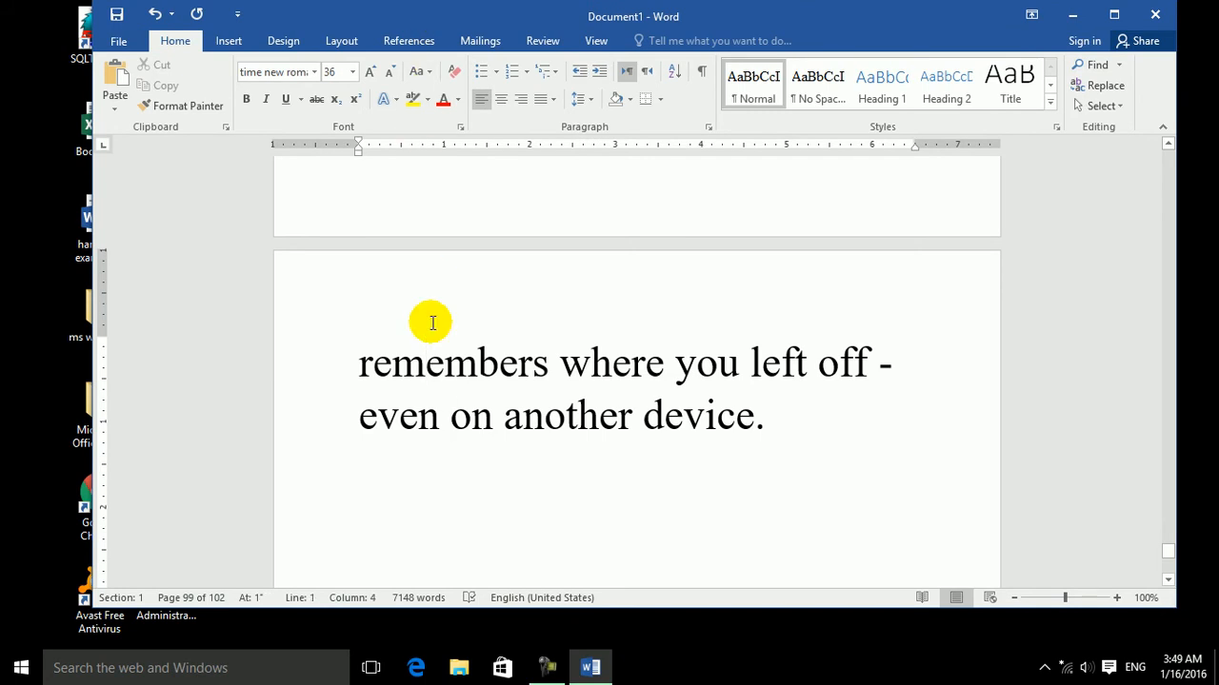
# Step: Return to the start of the document and use Go To to jump to page 20
pyautogui.scroll(15, 432, 323)
pyautogui.hotkey('ctrl', 'Home')
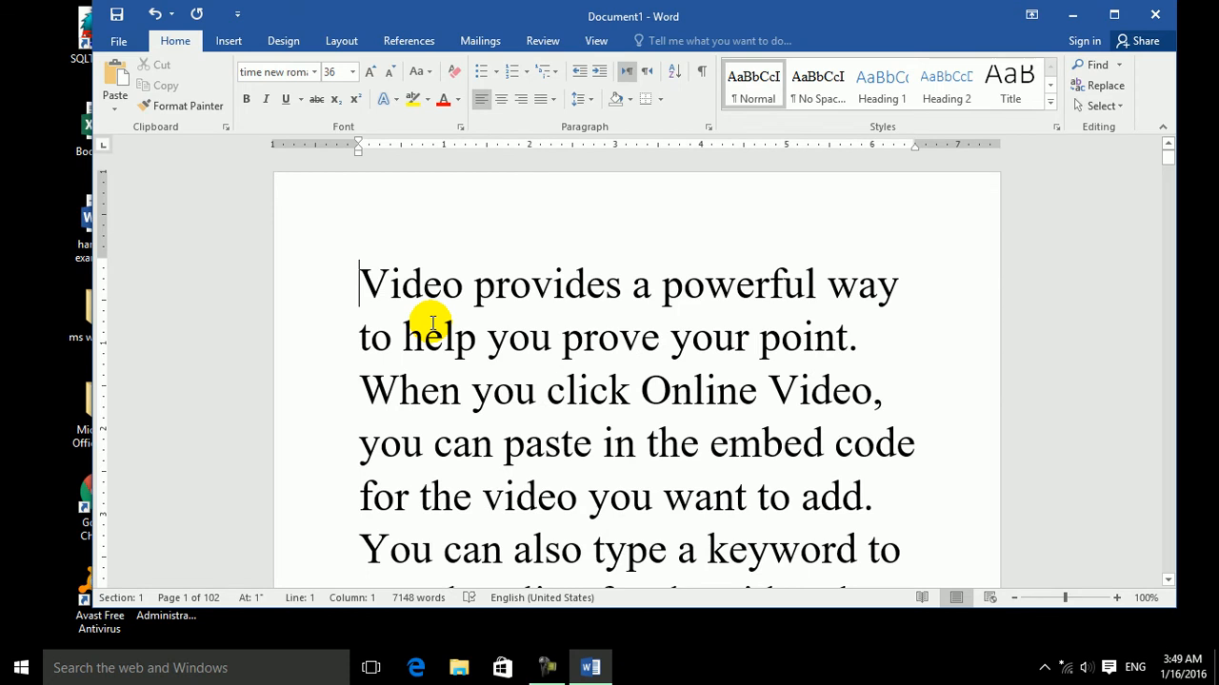
pyautogui.click(1116, 63)
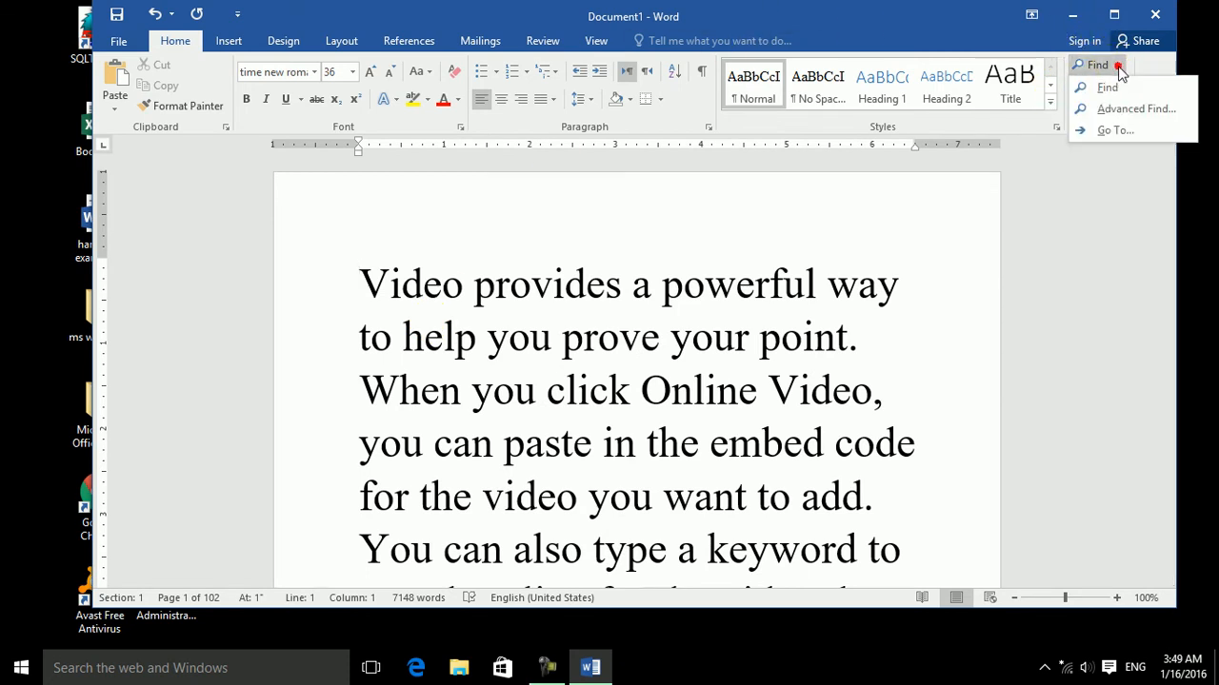
pyautogui.click(1099, 128)
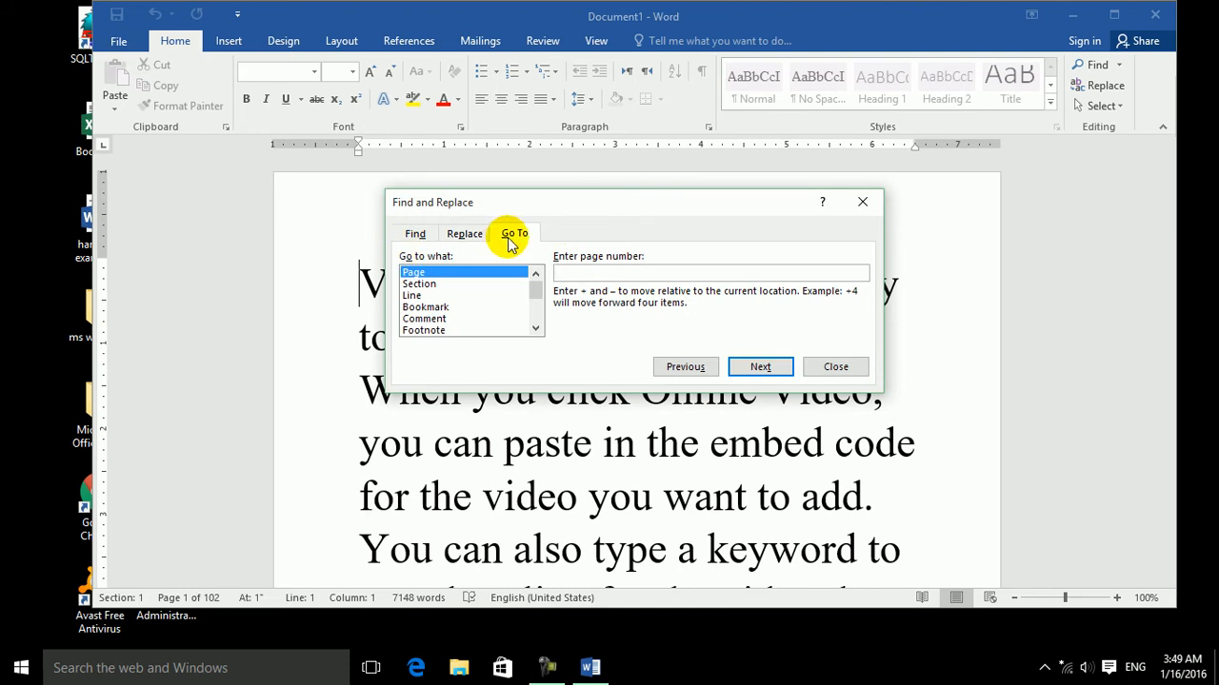
pyautogui.click(575, 275)
pyautogui.write('20')
pyautogui.press('Return')
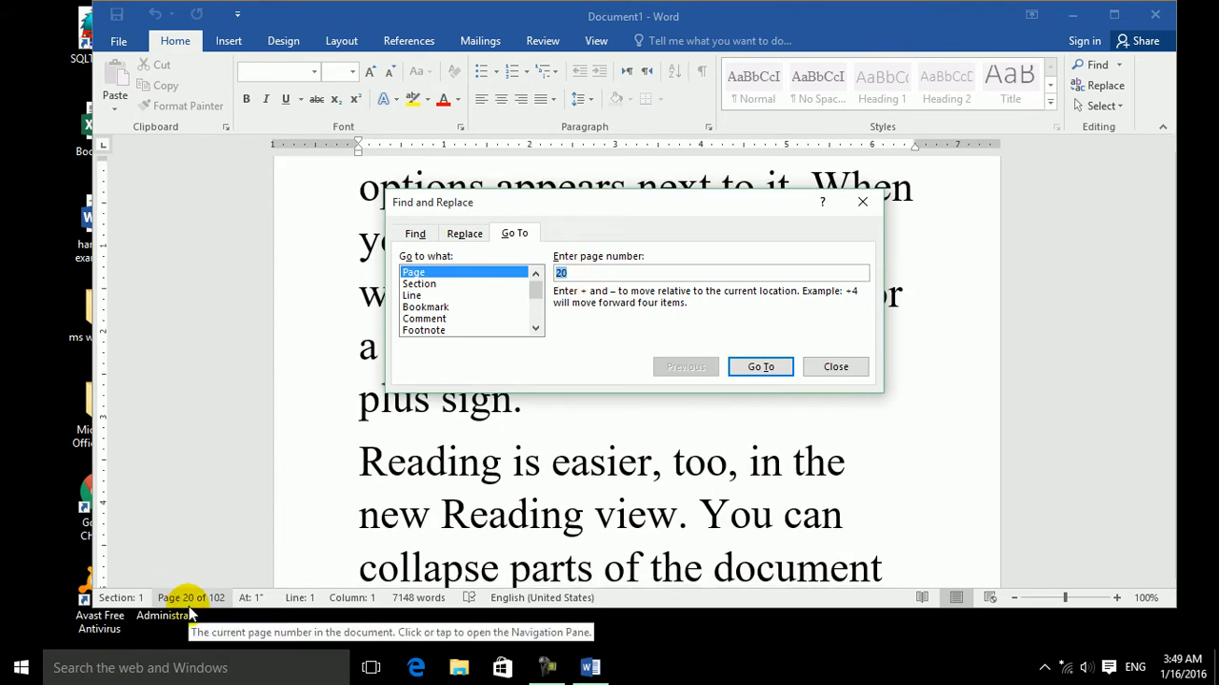
# Step: Jump forward 40 pages with the relative value +40 and back 20 pages with -20
pyautogui.write('+')
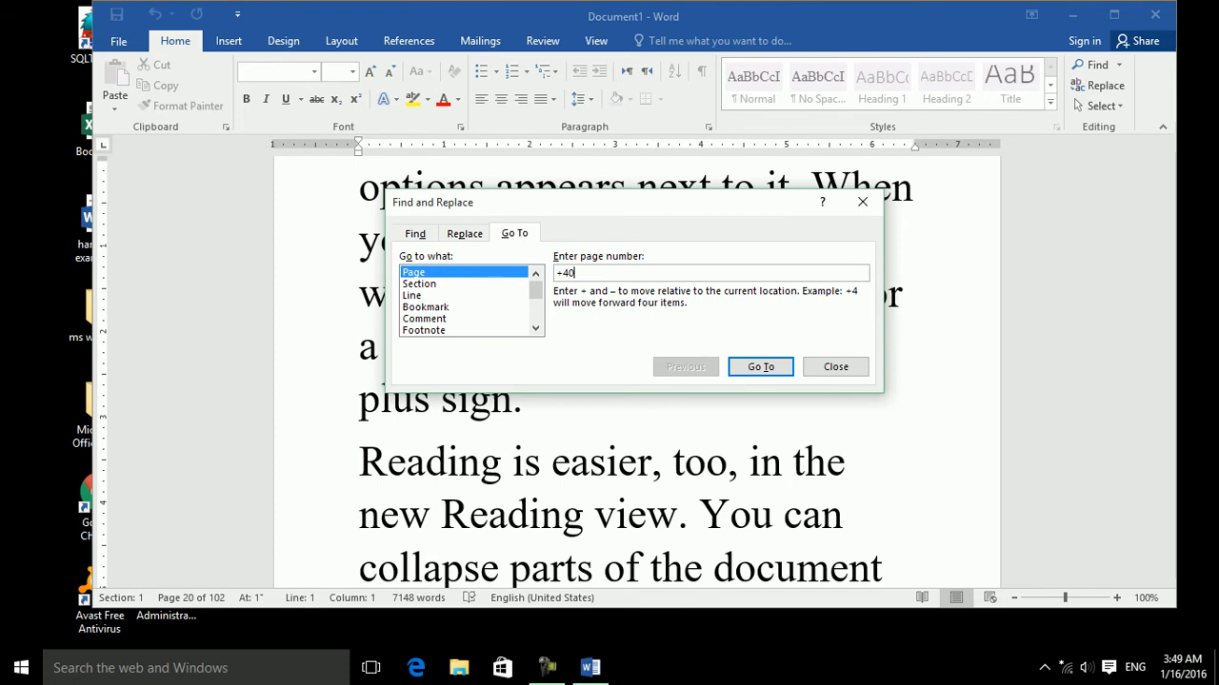
pyautogui.write('40')
pyautogui.press('Return')
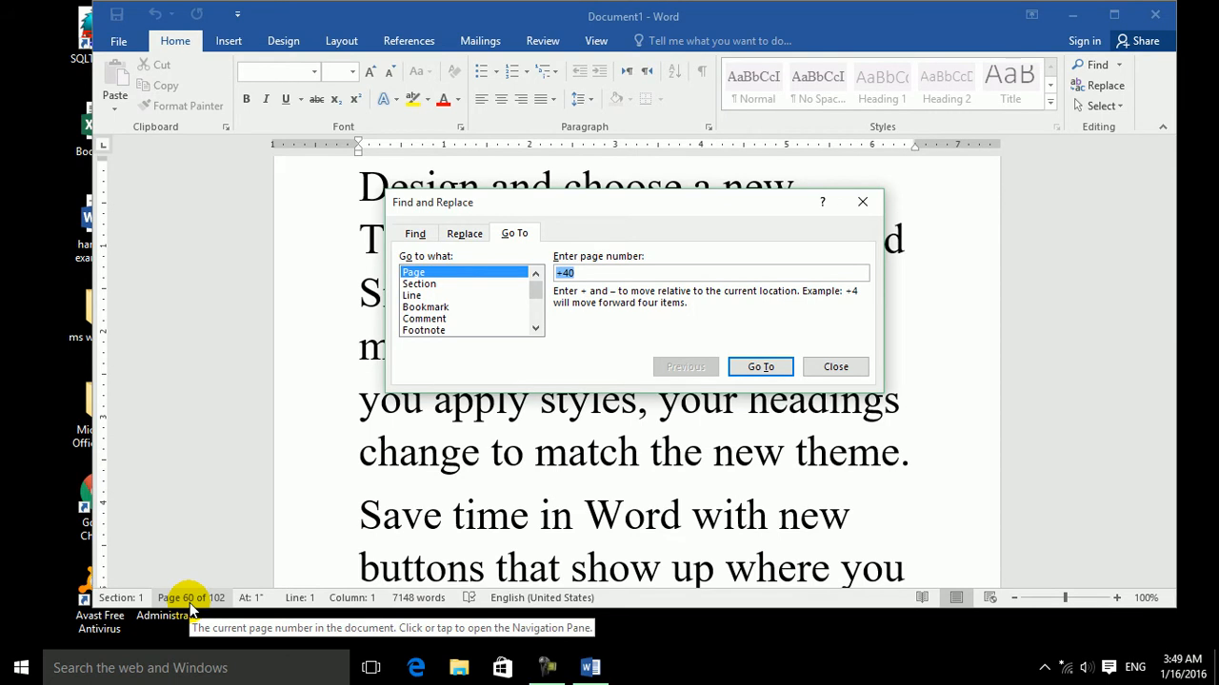
pyautogui.write('-')
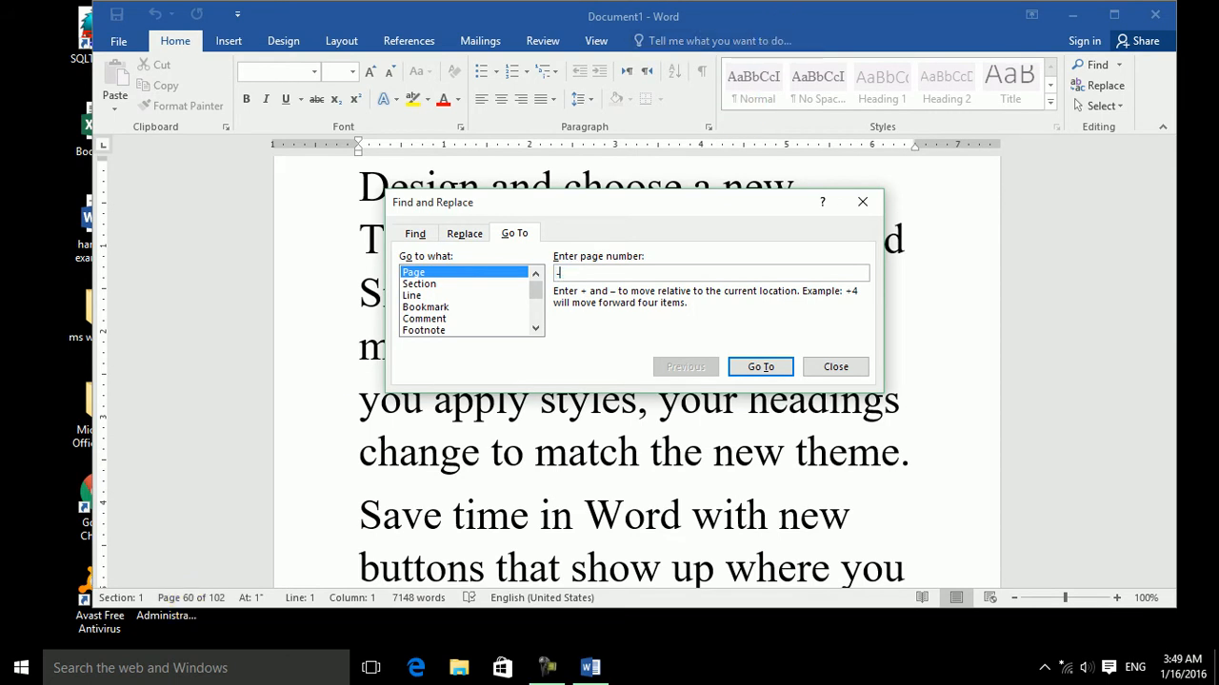
pyautogui.write('20')
pyautogui.press('Return')
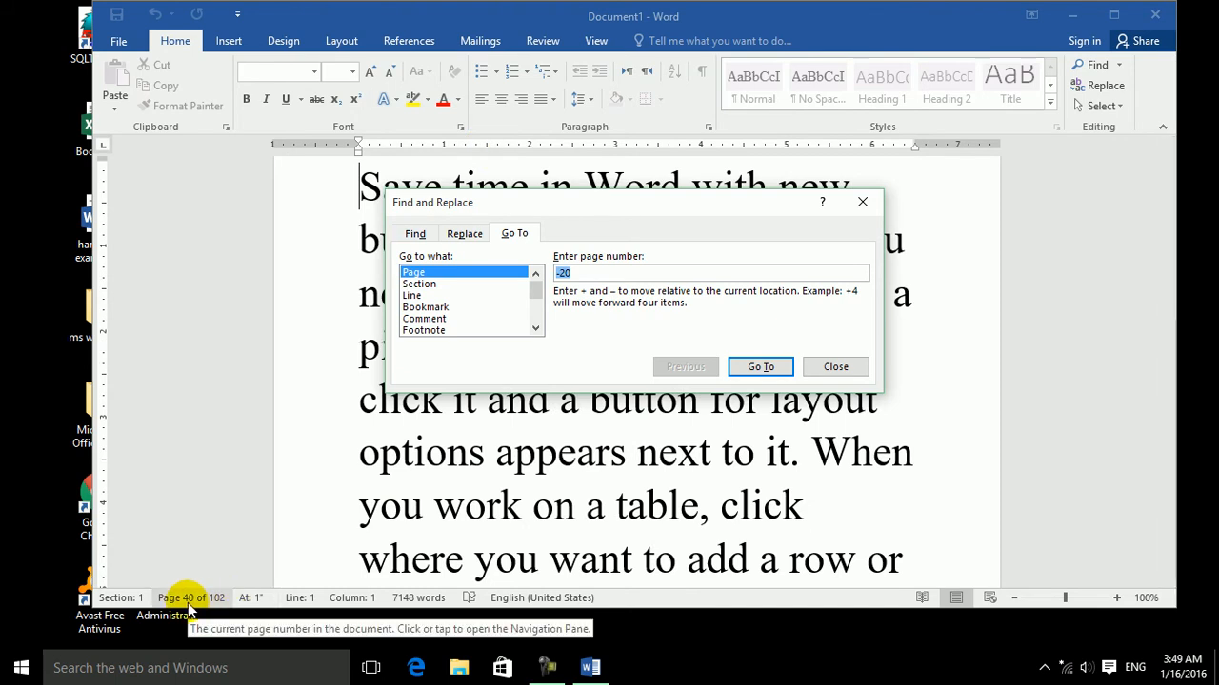
# Step: Jump forward 6 pages with the relative value +6 and back 12 pages with -12
pyautogui.write('+')
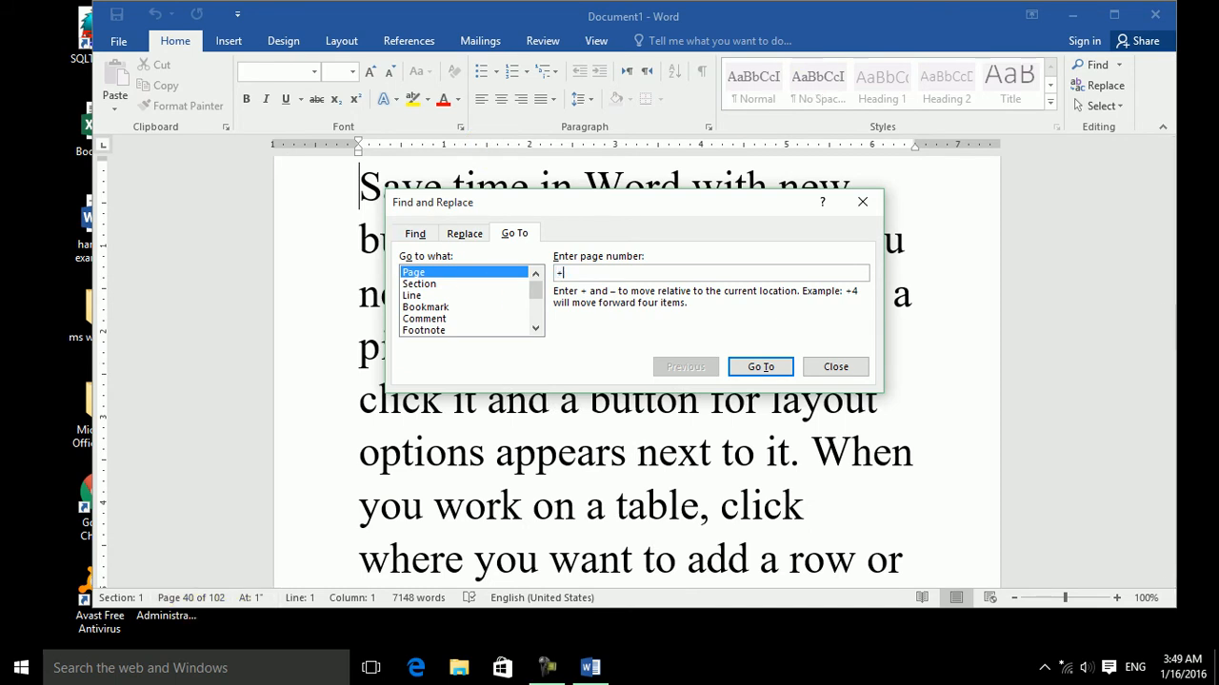
pyautogui.write('6')
pyautogui.press('Return')
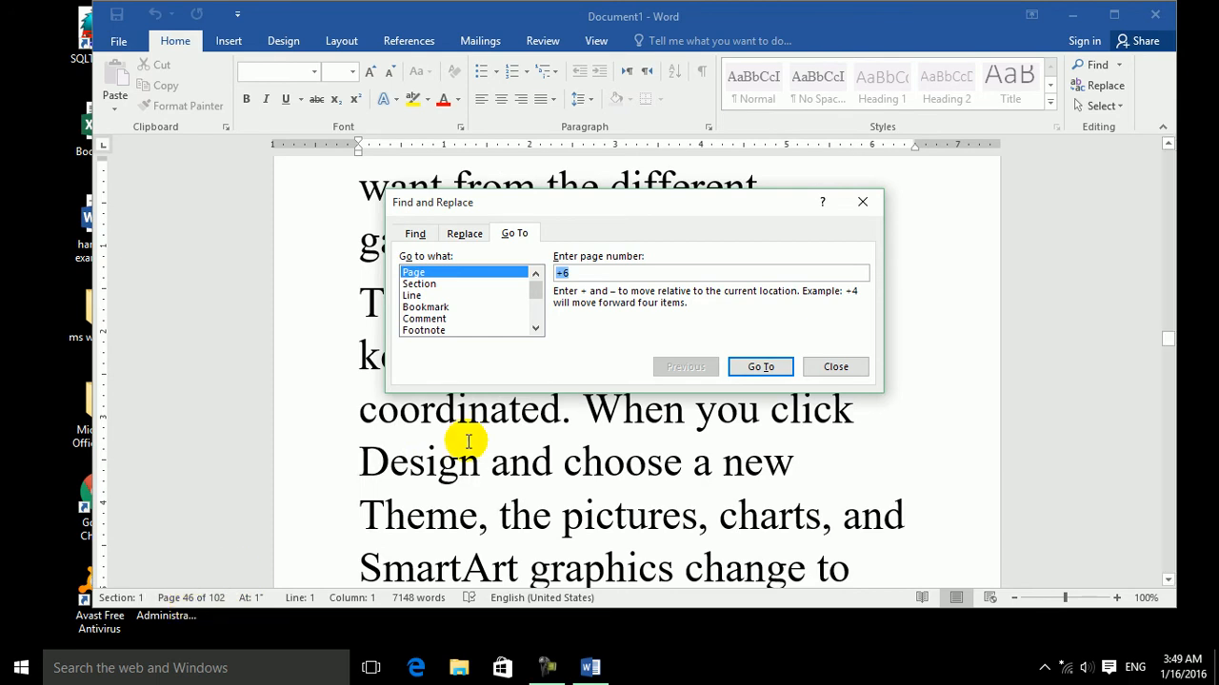
pyautogui.write('-')
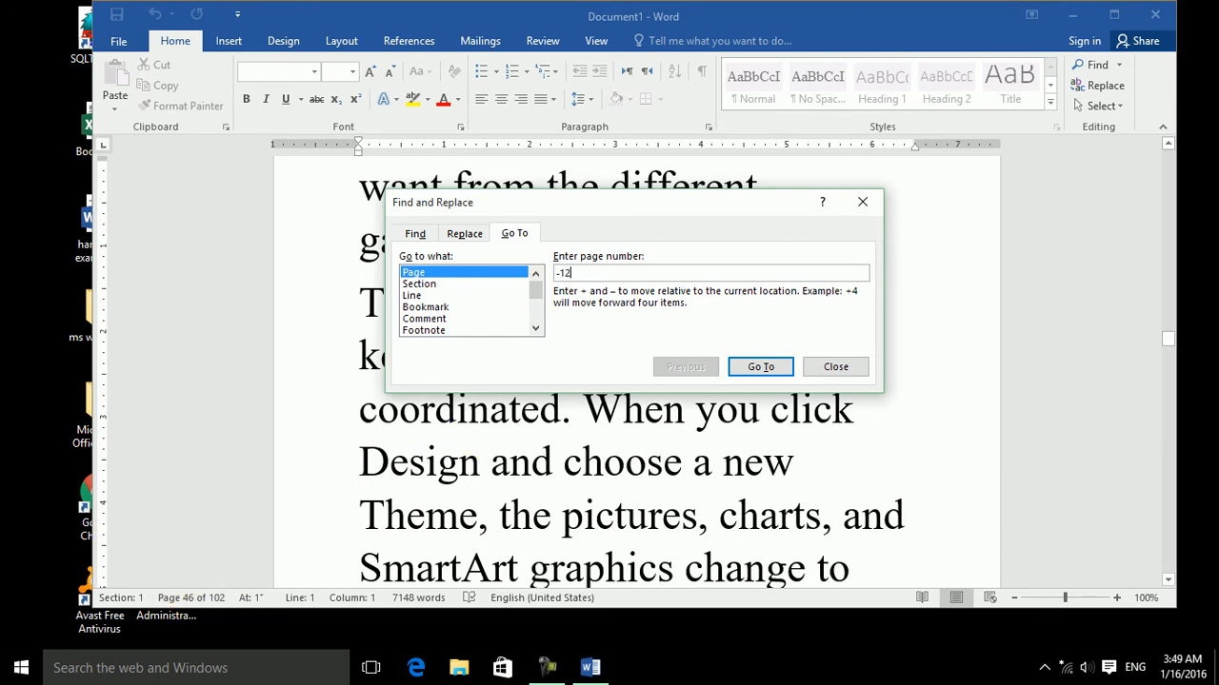
pyautogui.write('12')
pyautogui.press('Return')
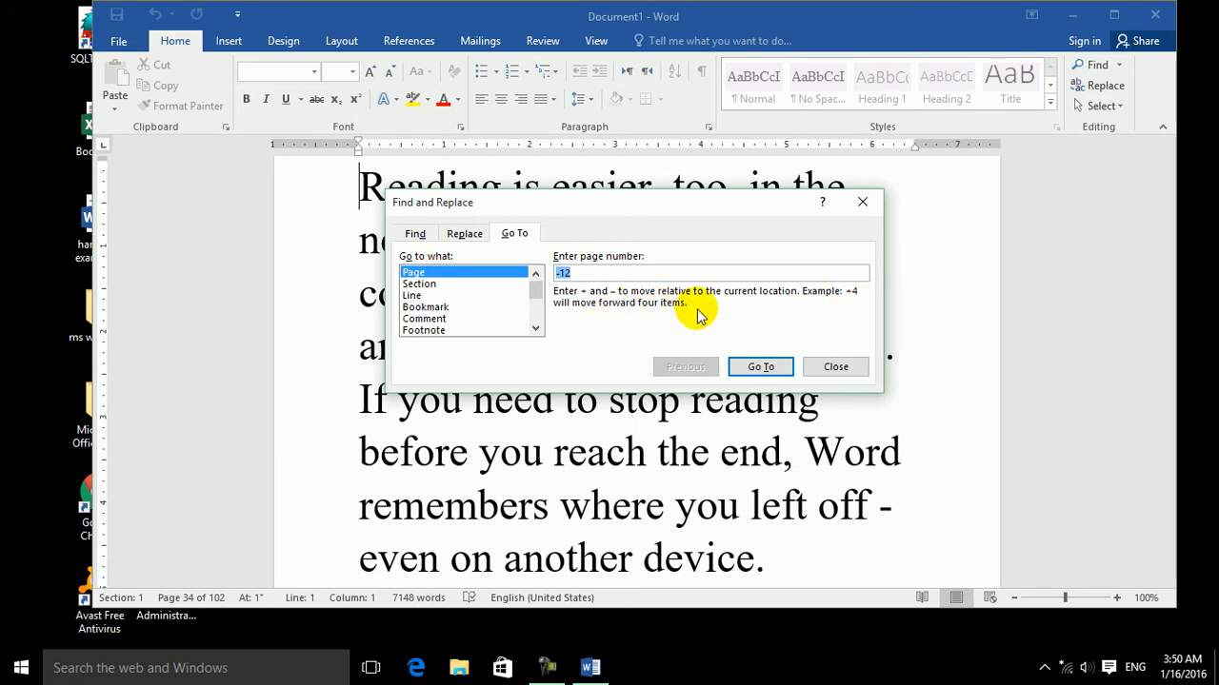
# Step: Repeat the 12-page backward jump until page 1 is reached
pyautogui.click(758, 365)
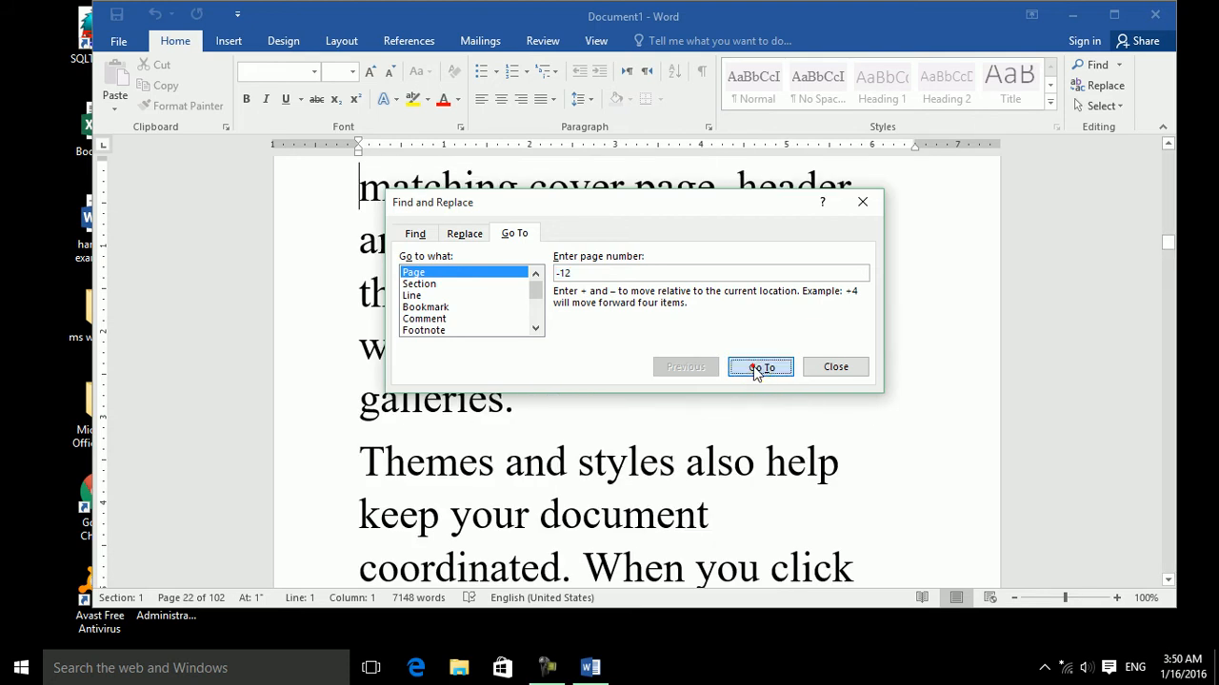
pyautogui.click(757, 367)
pyautogui.click(759, 368)
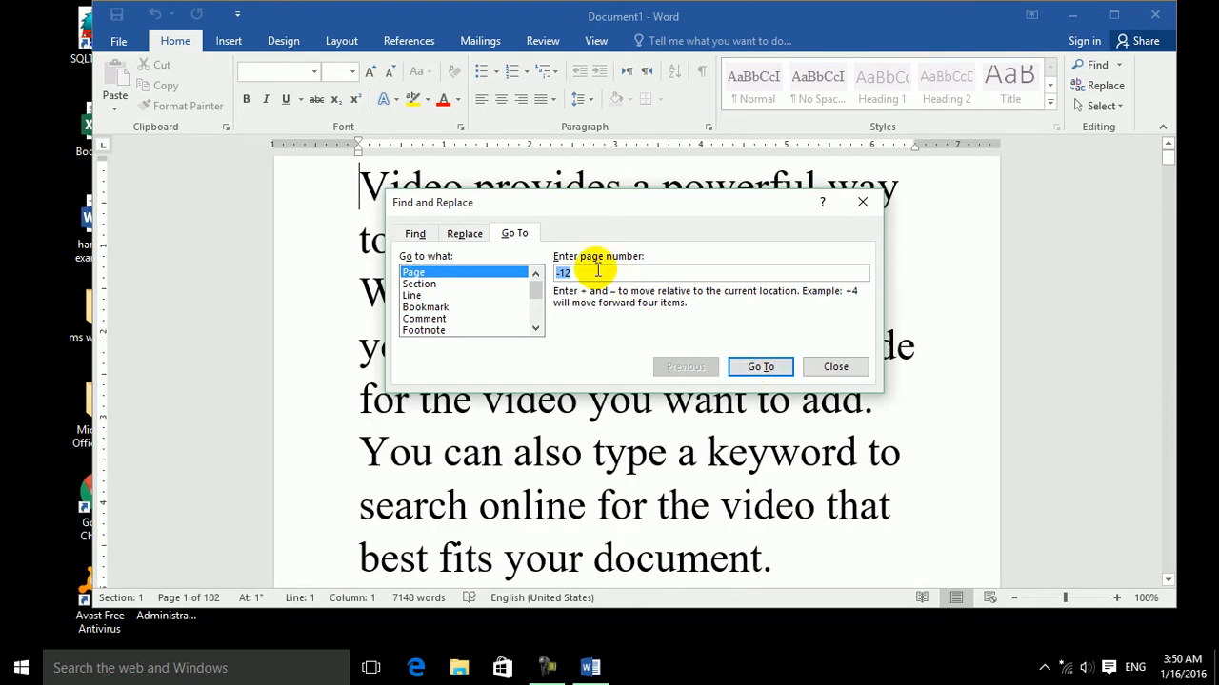
# Step: Change the relative jump to +12 and repeat it until the last page is reached
pyautogui.moveTo(561, 272); pyautogui.dragTo(541, 270)
pyautogui.write('+')
pyautogui.press('Return')
pyautogui.press('Return')
pyautogui.press('Return')
pyautogui.press('Return')
pyautogui.press('Return')
pyautogui.press('Return')
pyautogui.press('Return')
pyautogui.press('Return')
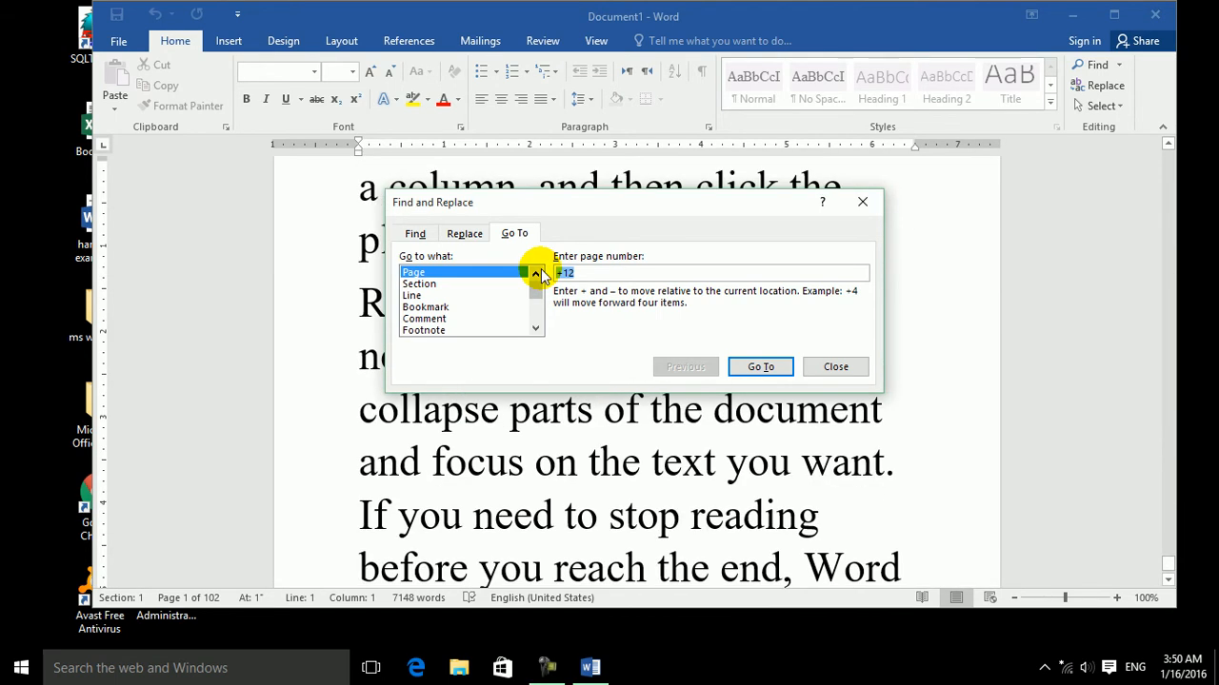
# Step: Switch the Go To target to Section and close the dialog
pyautogui.moveTo(620, 272); pyautogui.dragTo(528, 272)
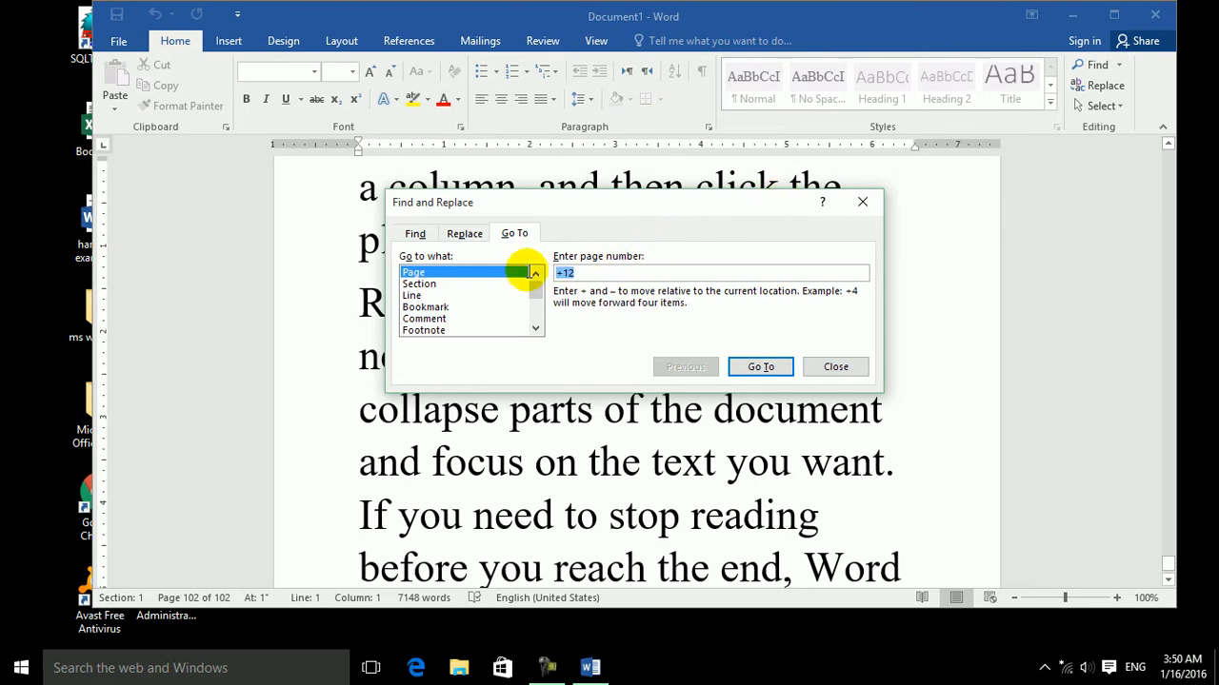
pyautogui.click(420, 284)
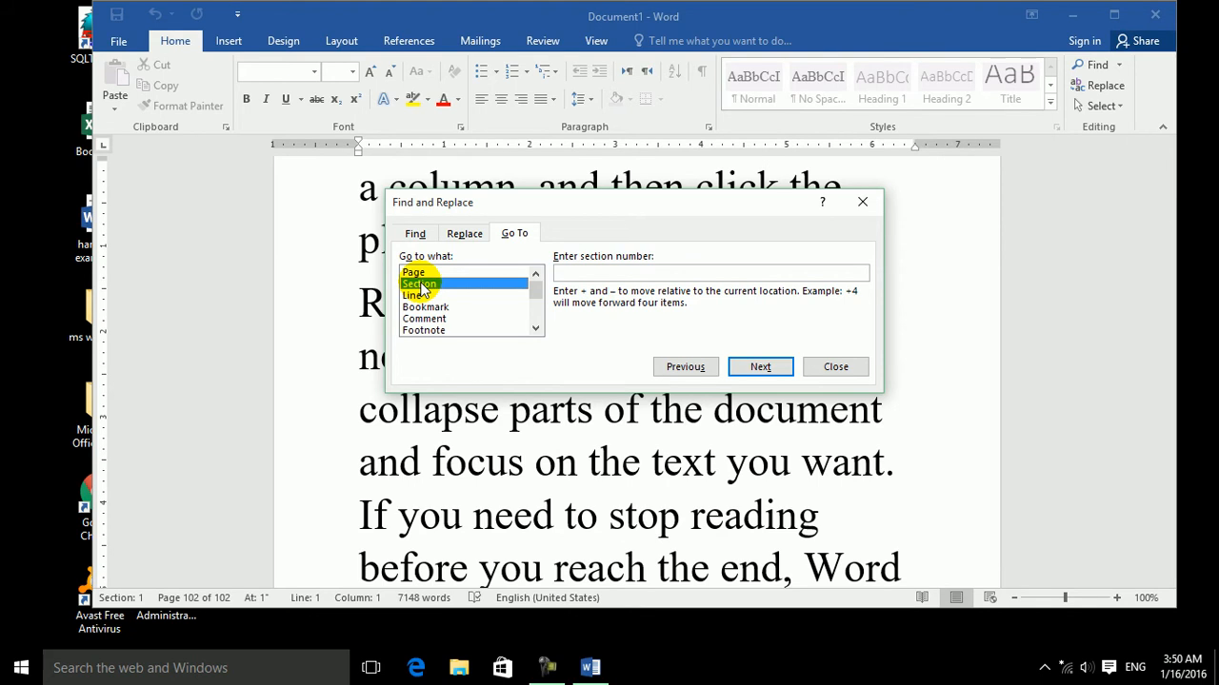
pyautogui.click(838, 365)
# Step: Insert a Next Page section break in the "plus sign." line on the last page
pyautogui.click(466, 241)
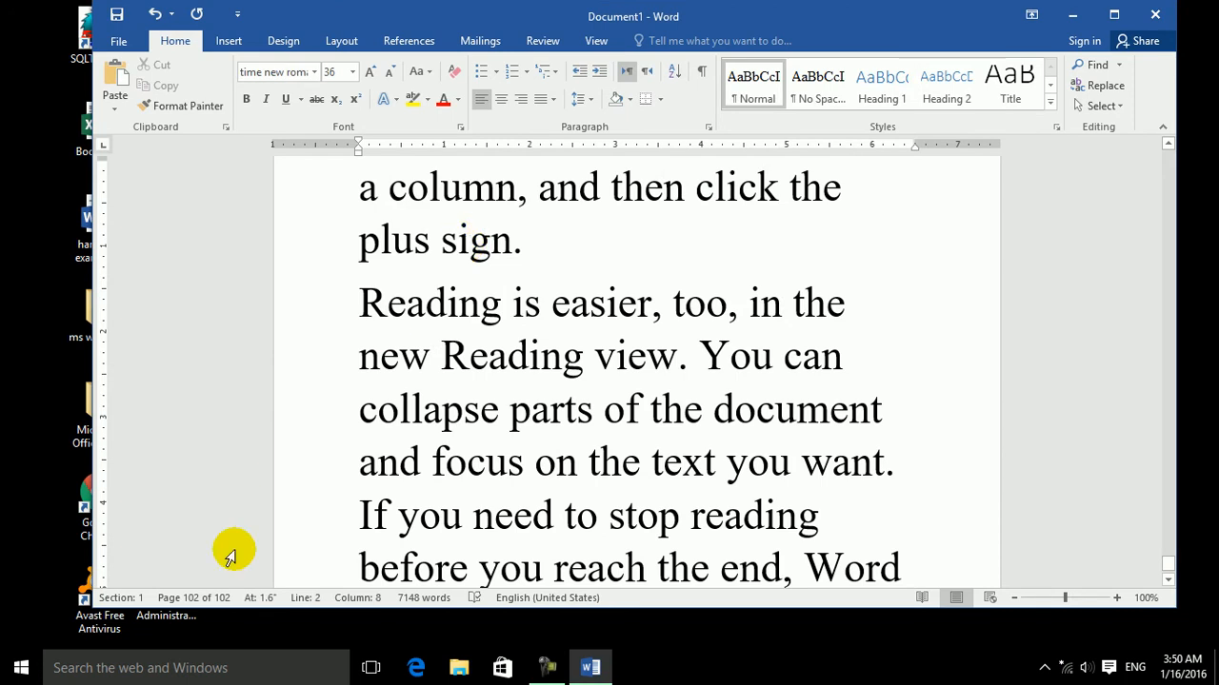
pyautogui.moveTo(338, 19); pyautogui.dragTo(405, 13)
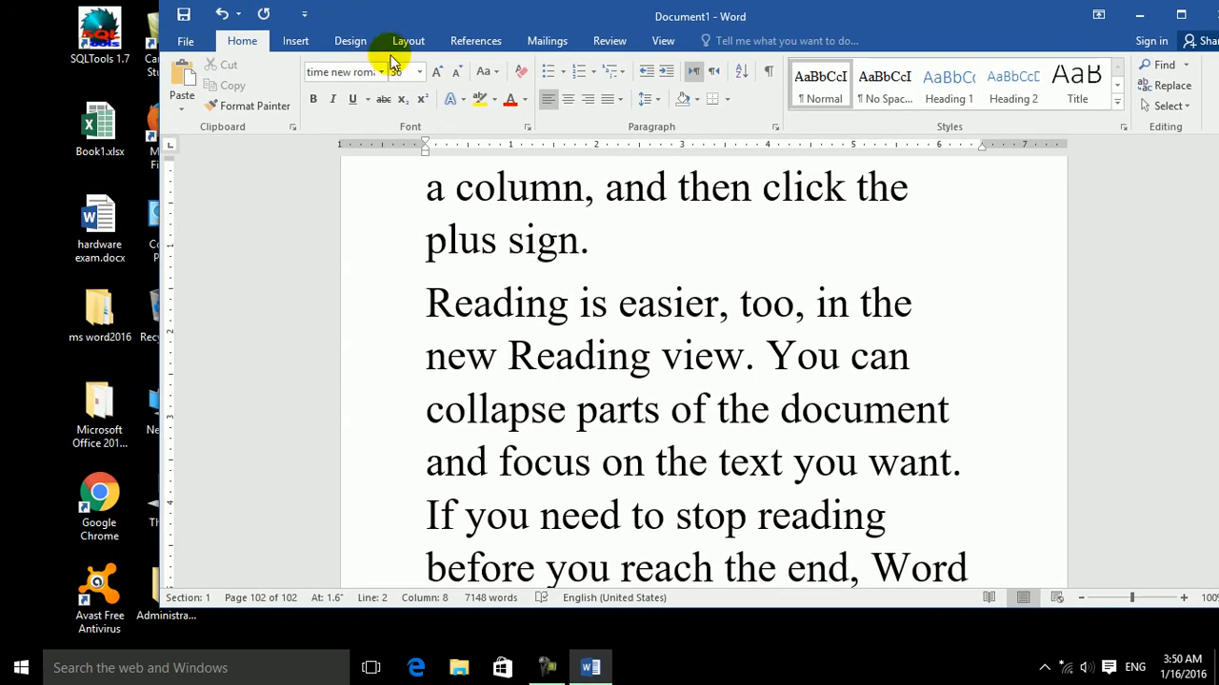
pyautogui.click(596, 248)
pyautogui.click(620, 468)
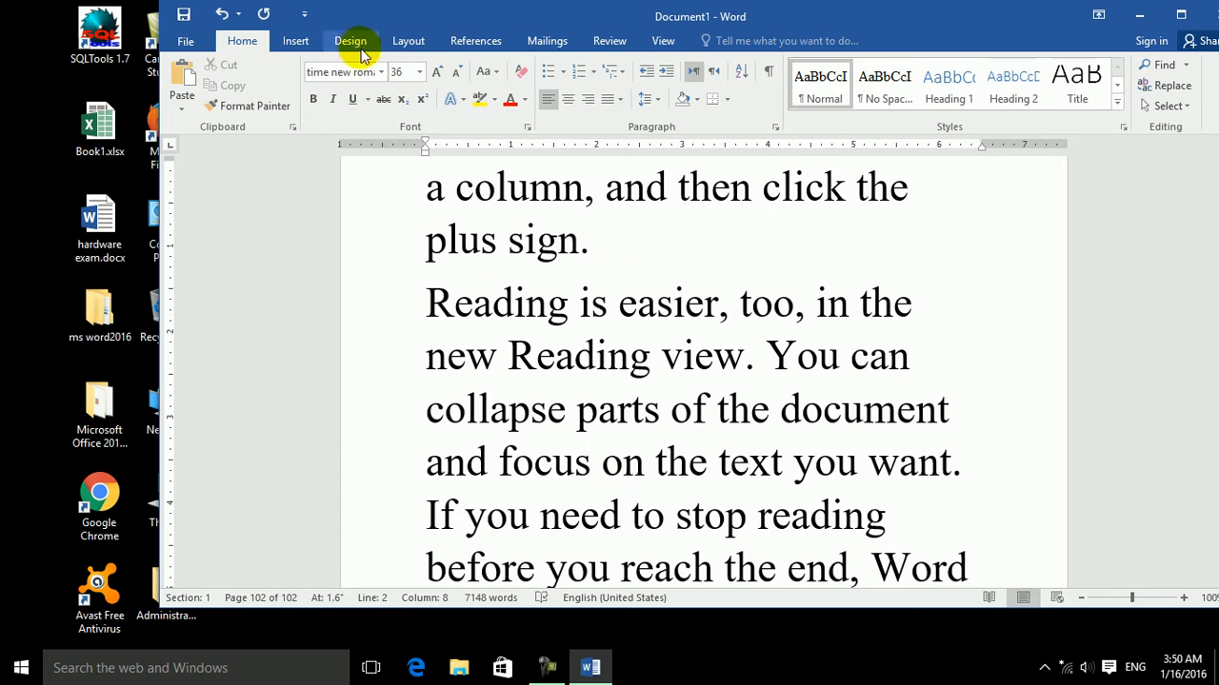
pyautogui.click(396, 43)
pyautogui.click(403, 67)
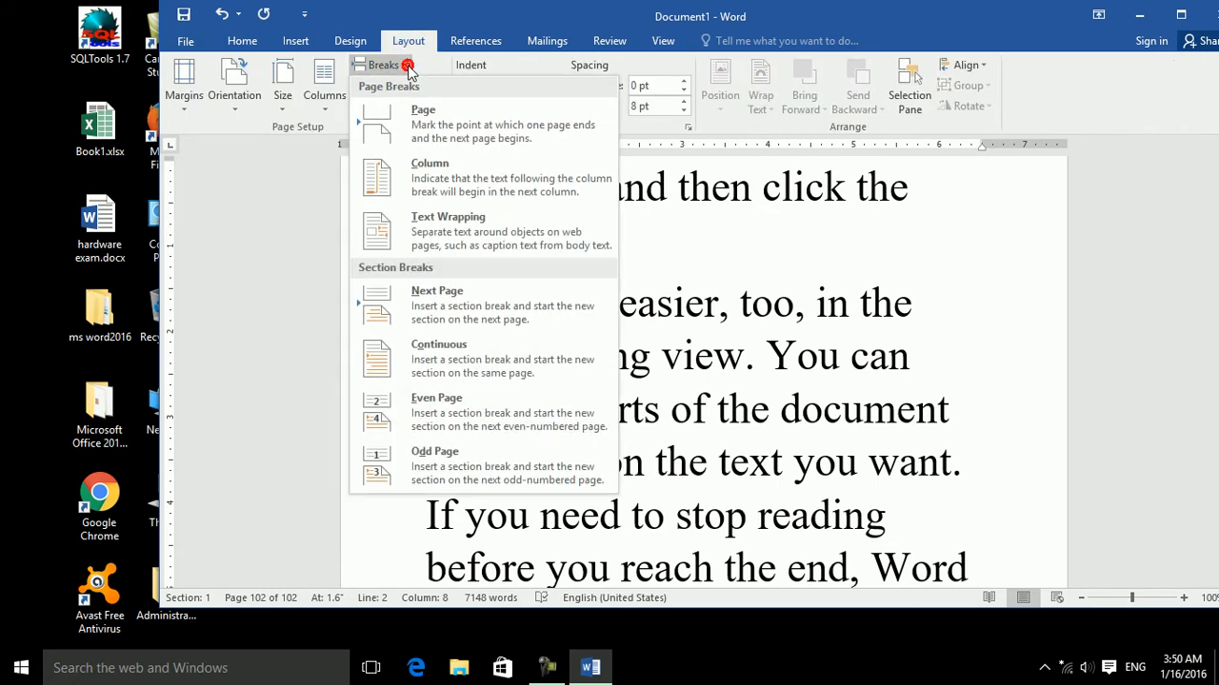
pyautogui.click(419, 302)
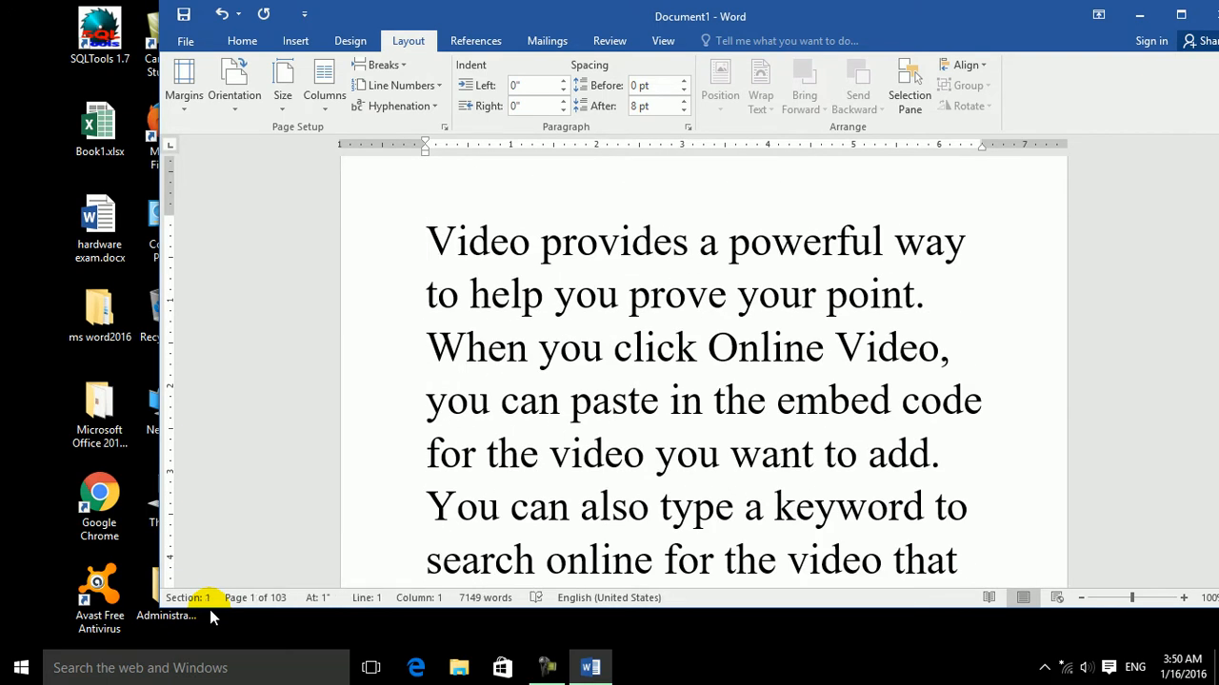
# Step: Insert a Next Page section break inside the word "sign." on page 37, just before "ign."
pyautogui.hotkey('ctrl', 'pagedown')
pyautogui.hotkey('ctrl', 'pagedown')
pyautogui.hotkey('ctrl', 'pagedown')
pyautogui.hotkey('ctrl', 'pagedown')
pyautogui.hotkey('ctrl', 'pagedown')
pyautogui.hotkey('ctrl', 'pagedown')
pyautogui.hotkey('ctrl', 'pagedown')
pyautogui.hotkey('ctrl', 'pagedown')
pyautogui.hotkey('ctrl', 'pagedown')
pyautogui.hotkey('ctrl', 'pagedown')
pyautogui.hotkey('ctrl', 'pagedown')
pyautogui.hotkey('ctrl', 'pagedown')
pyautogui.hotkey('ctrl', 'pagedown')
pyautogui.hotkey('ctrl', 'pagedown')
pyautogui.hotkey('ctrl', 'pagedown')
pyautogui.hotkey('ctrl', 'pagedown')
pyautogui.hotkey('ctrl', 'pagedown')
pyautogui.hotkey('ctrl', 'pagedown')
pyautogui.hotkey('ctrl', 'pagedown')
pyautogui.hotkey('ctrl', 'pagedown')
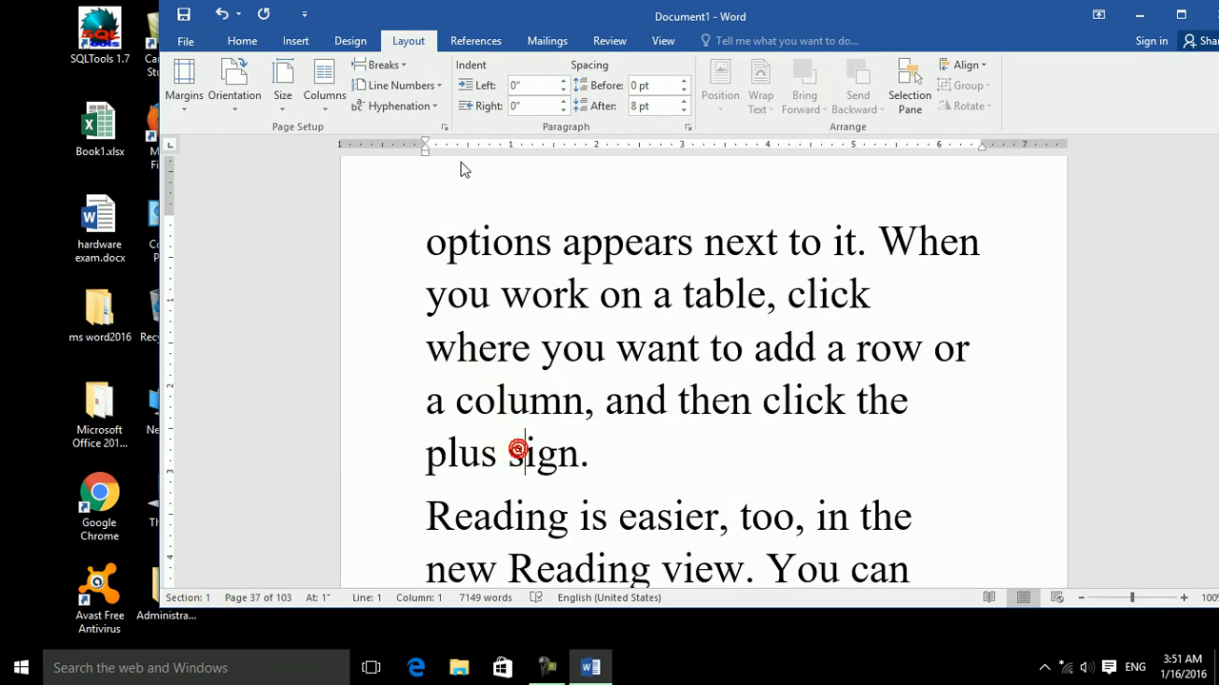
pyautogui.click(382, 65)
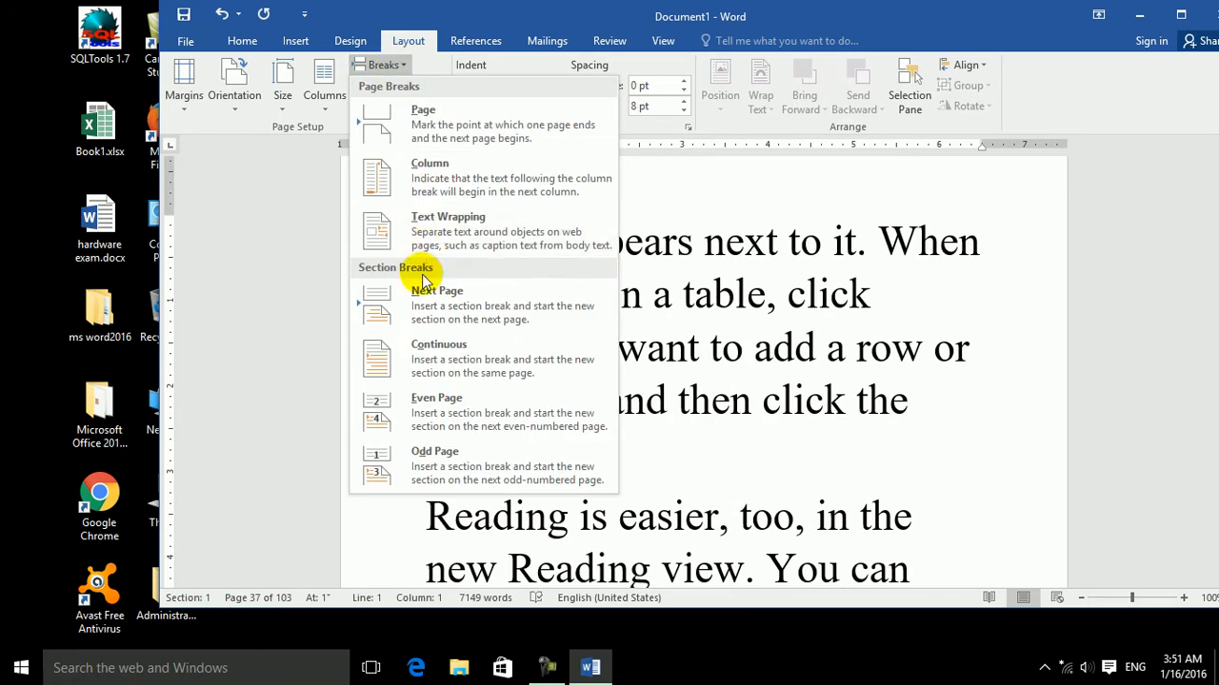
pyautogui.press('Escape')
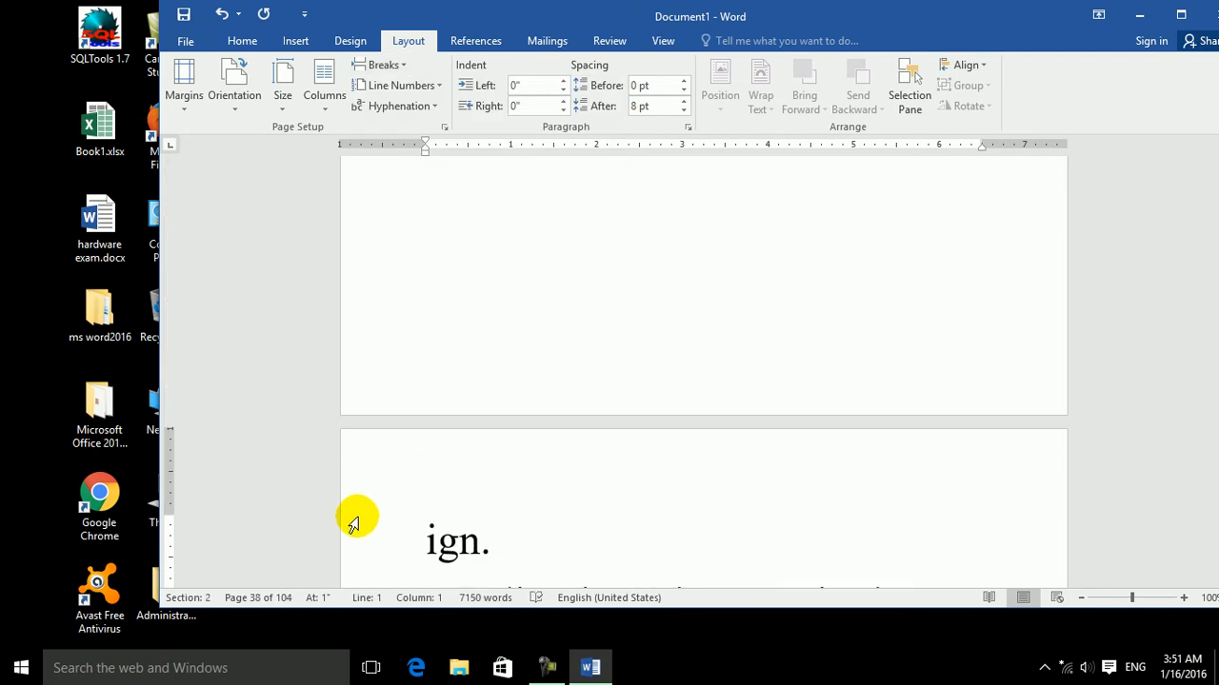
# Step: Insert a Next Page section break on page 41 inside "where", right after "click wher"
pyautogui.press('Down')
pyautogui.press('Down')
pyautogui.press('Down')
pyautogui.press('Down')
pyautogui.press('Down')
pyautogui.press('Down')
pyautogui.press('Down')
pyautogui.press('Down')
pyautogui.press('Down')
pyautogui.press('Down')
pyautogui.press('Down')
pyautogui.press('Down')
pyautogui.press('Down')
pyautogui.press('Down')
pyautogui.press('Down')
pyautogui.press('Down')
pyautogui.press('Down')
pyautogui.press('Down')
pyautogui.press('Down')
pyautogui.press('Down')
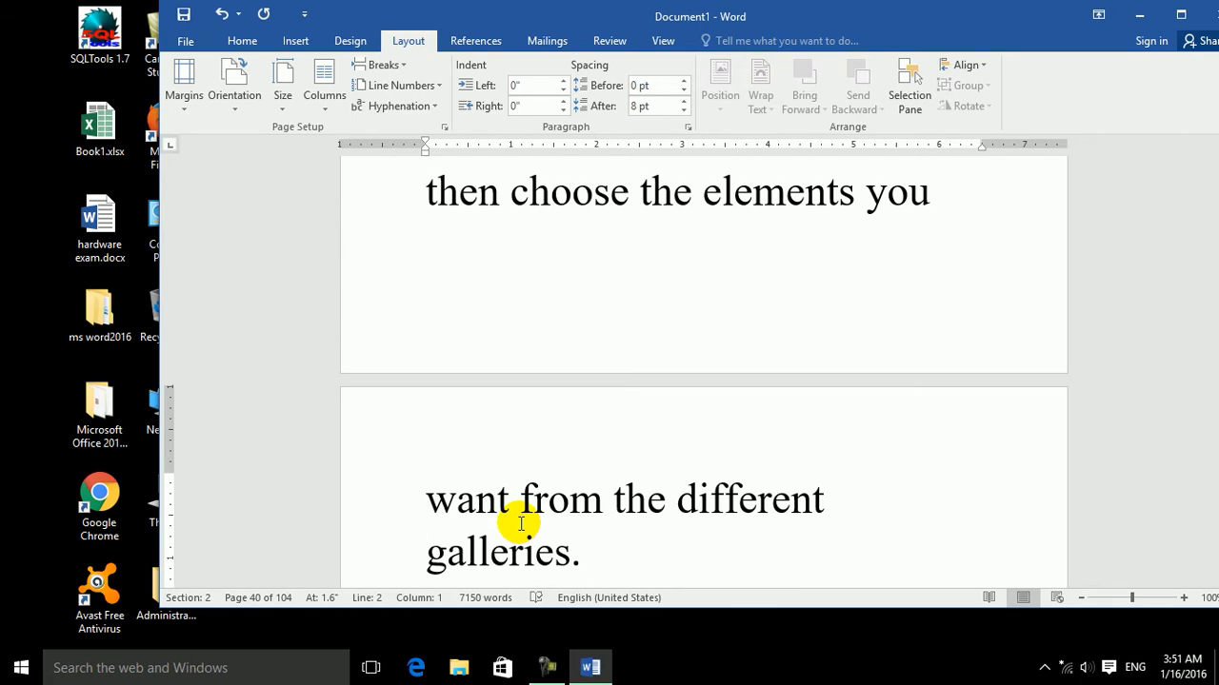
pyautogui.press('Down')
pyautogui.press('Down')
pyautogui.press('Down')
pyautogui.press('Down')
pyautogui.press('Down')
pyautogui.press('Down')
pyautogui.press('Down')
pyautogui.press('Down')
pyautogui.press('Down')
pyautogui.press('Down')
pyautogui.press('Down')
pyautogui.press('Down')
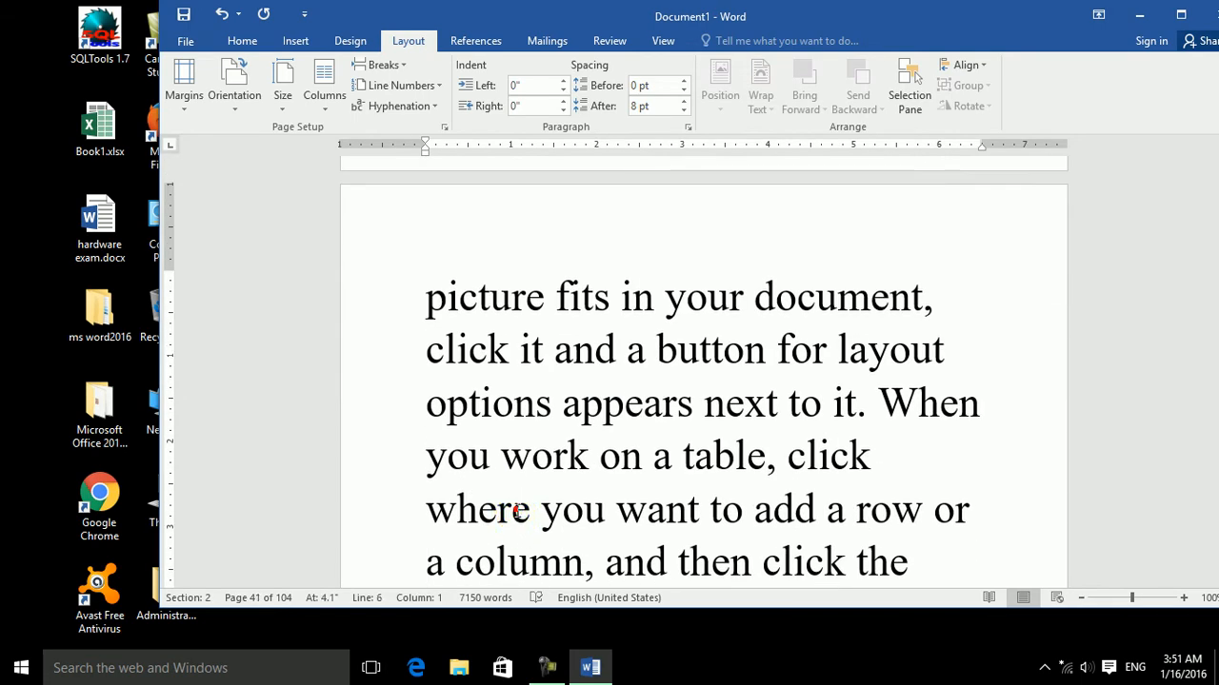
pyautogui.click(382, 65)
pyautogui.click(408, 311)
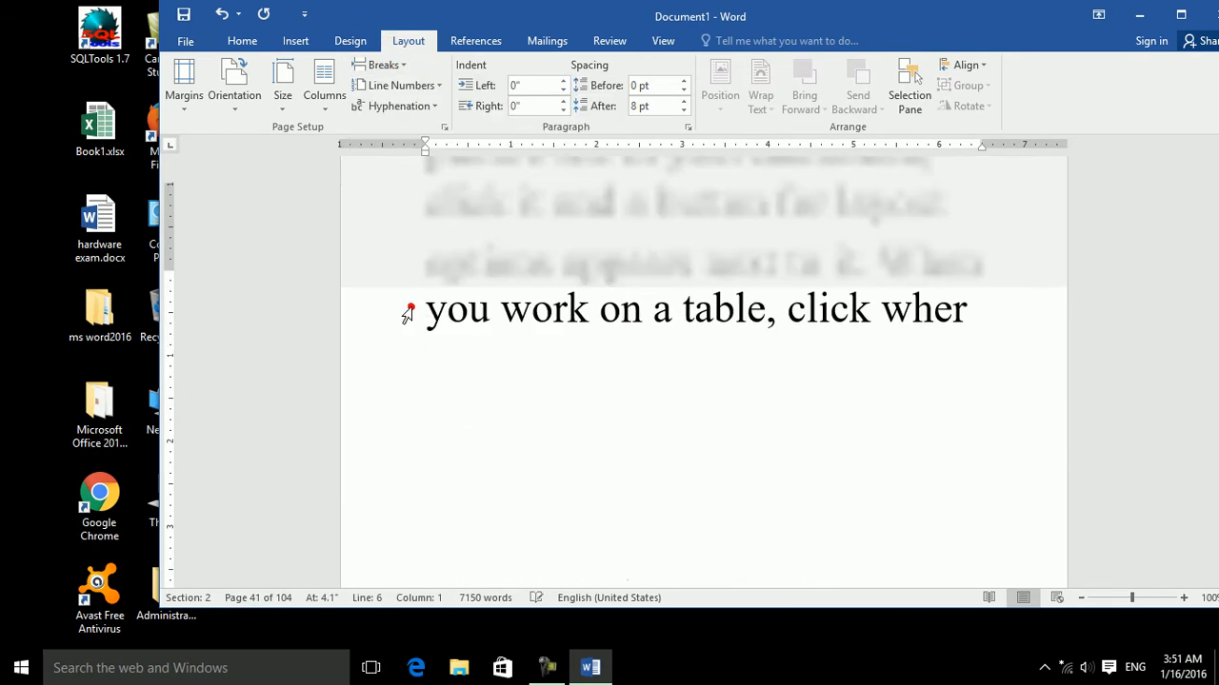
# Step: Insert a Next Page section break on page 46, just before "he video you want to add."
pyautogui.press('Down')
pyautogui.press('Down')
pyautogui.press('Down')
pyautogui.press('Down')
pyautogui.press('Down')
pyautogui.press('Down')
pyautogui.press('Down')
pyautogui.press('Down')
pyautogui.press('Down')
pyautogui.press('Down')
pyautogui.press('Down')
pyautogui.press('Down')
pyautogui.press('Down')
pyautogui.press('Down')
pyautogui.press('Down')
pyautogui.press('Down')
pyautogui.press('Down')
pyautogui.press('Down')
pyautogui.press('Down')
pyautogui.press('Down')
pyautogui.click(494, 457)
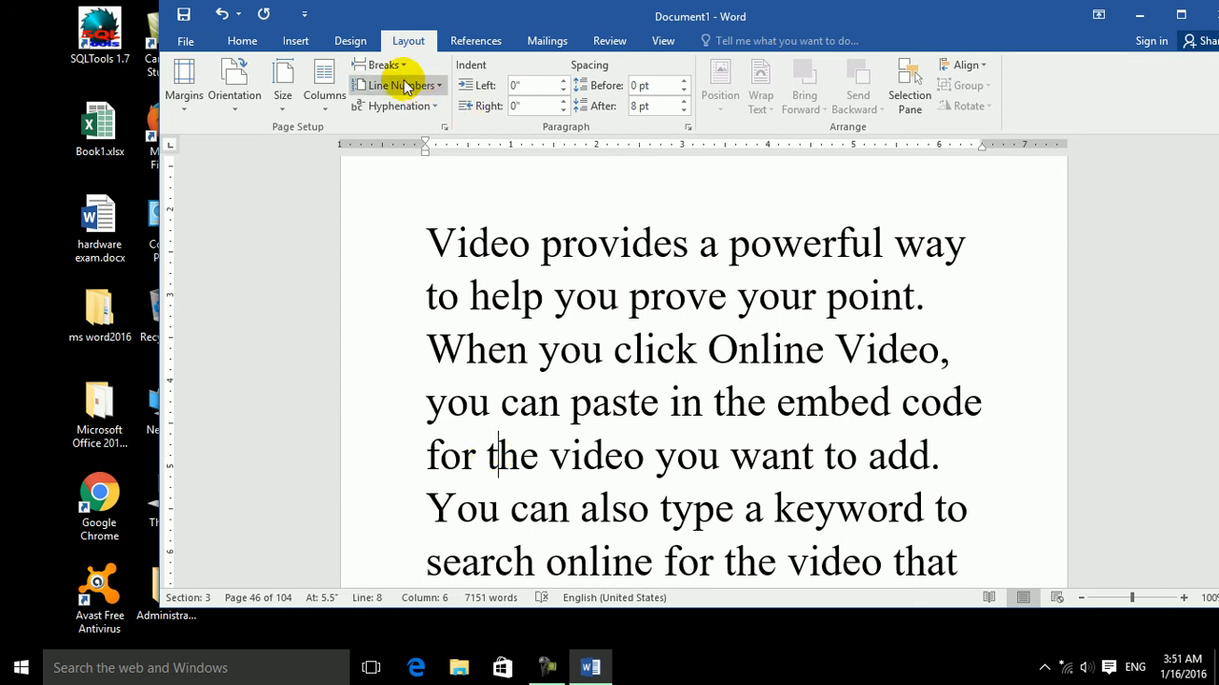
pyautogui.click(379, 65)
pyautogui.click(409, 303)
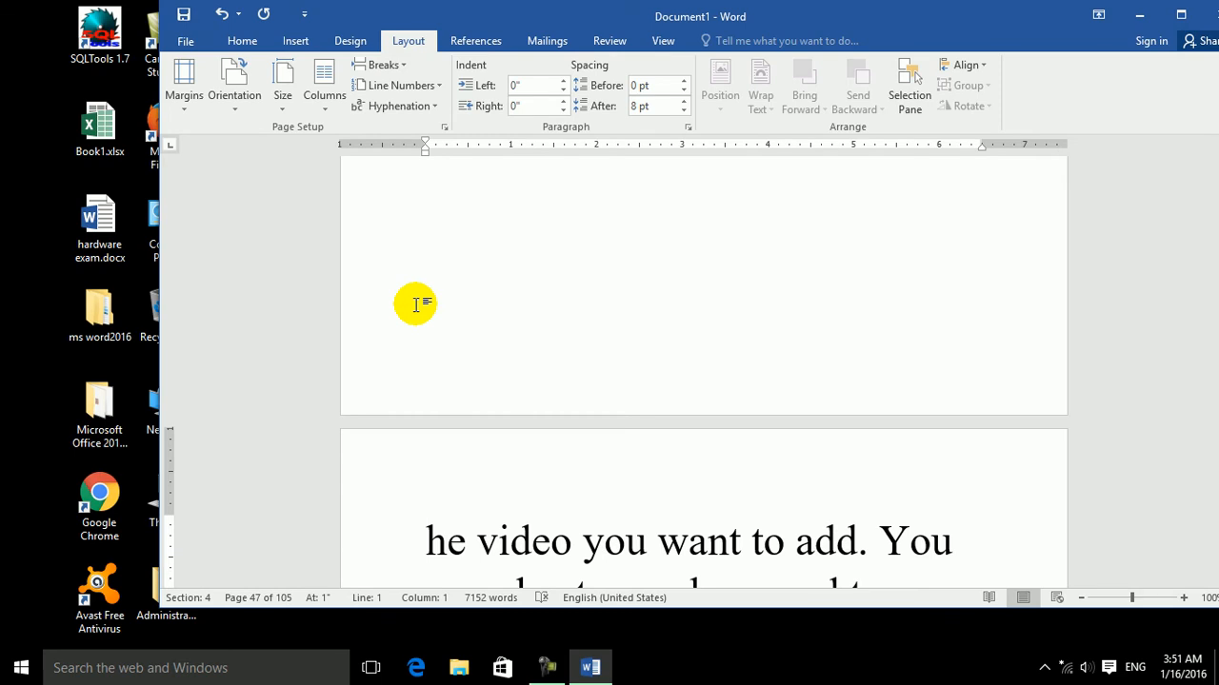
# Step: Move to the end of the document and use Go To to jump to section 2
pyautogui.hotkey('ctrl', 'End')
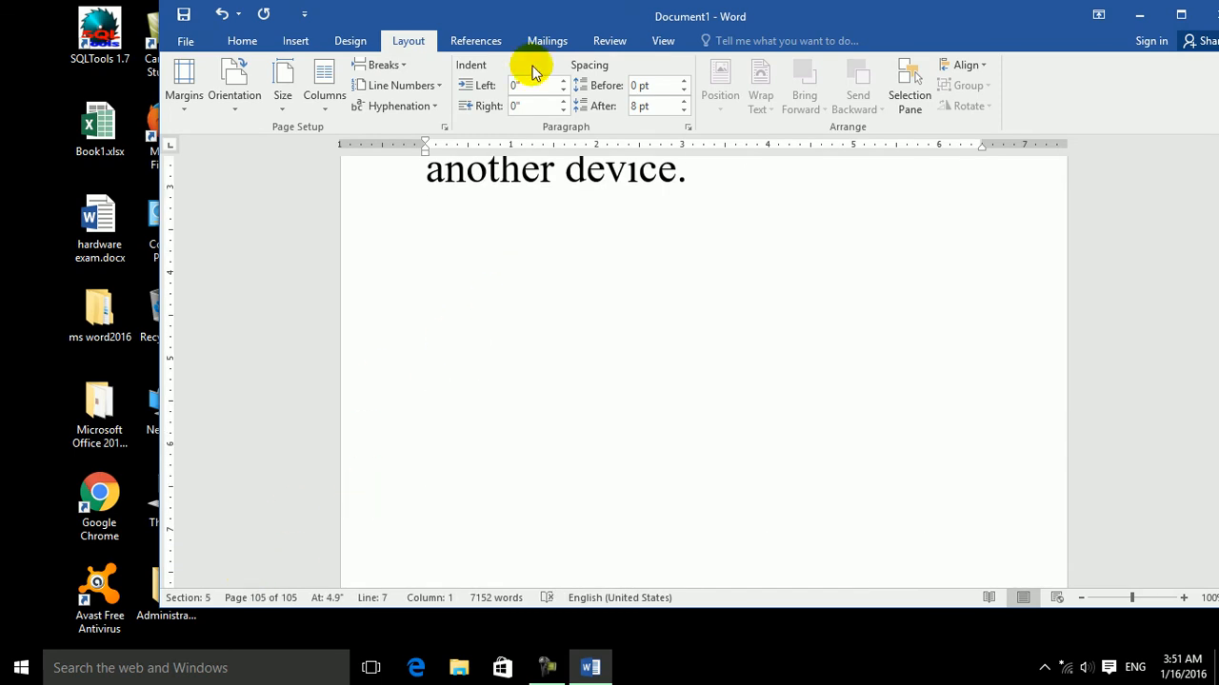
pyautogui.hotkey('ctrl', 'g')
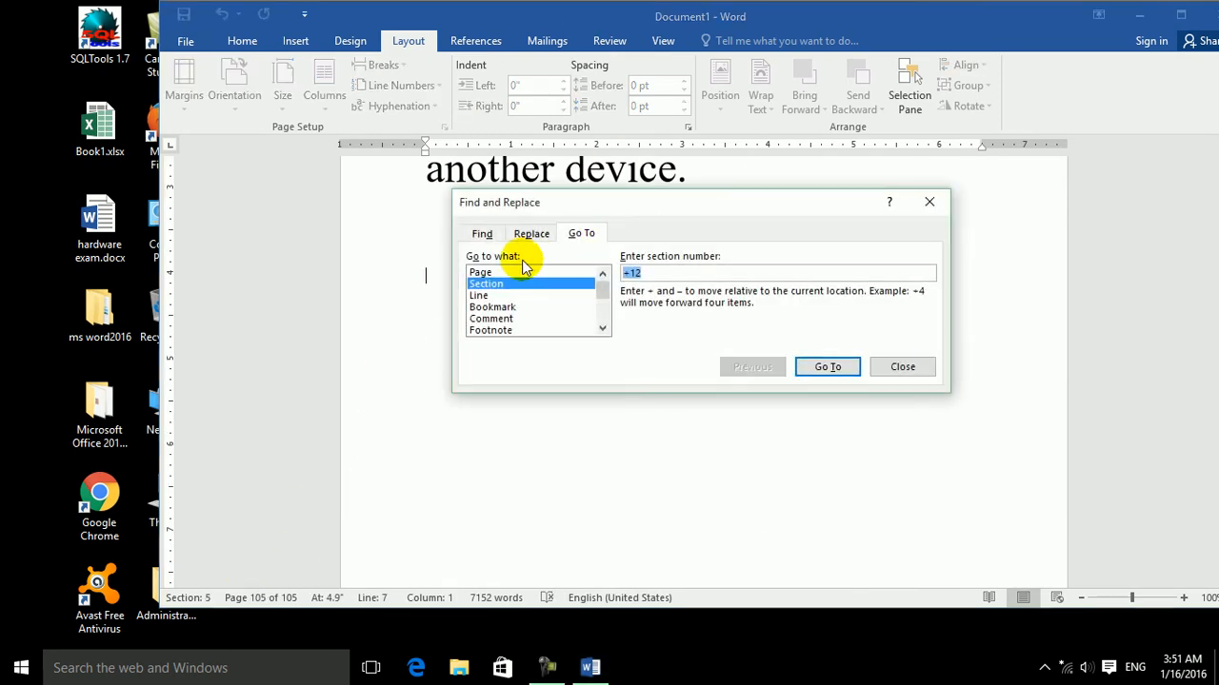
pyautogui.write('2')
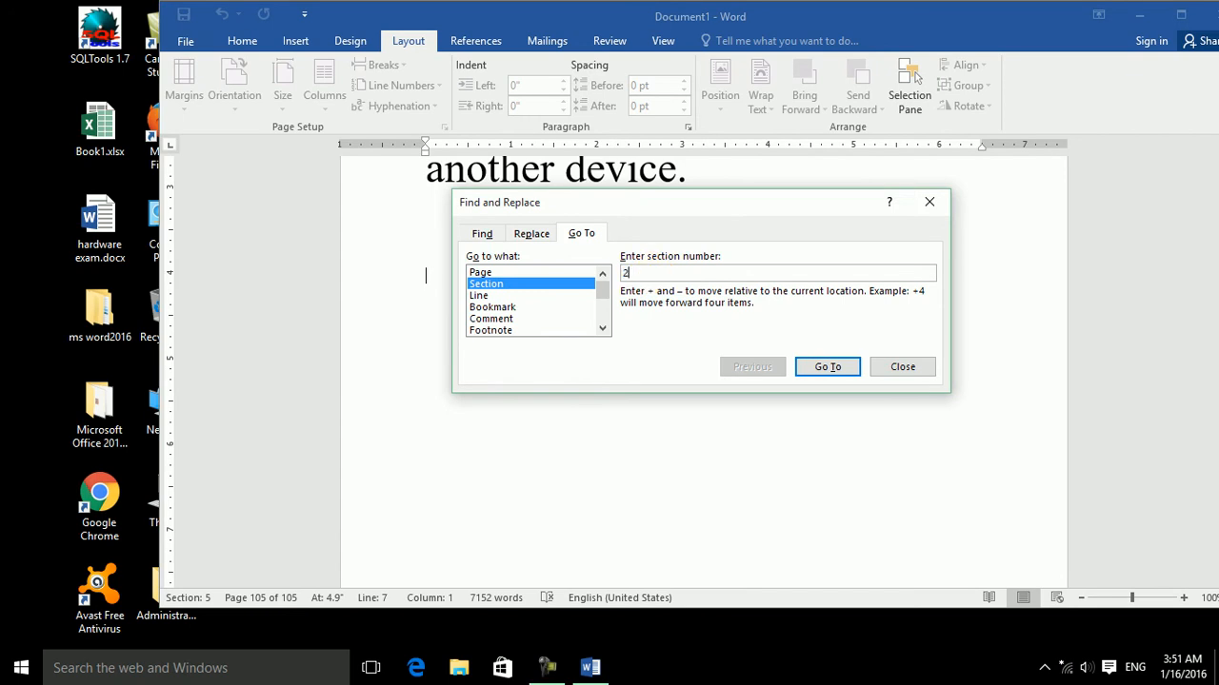
pyautogui.click(822, 369)
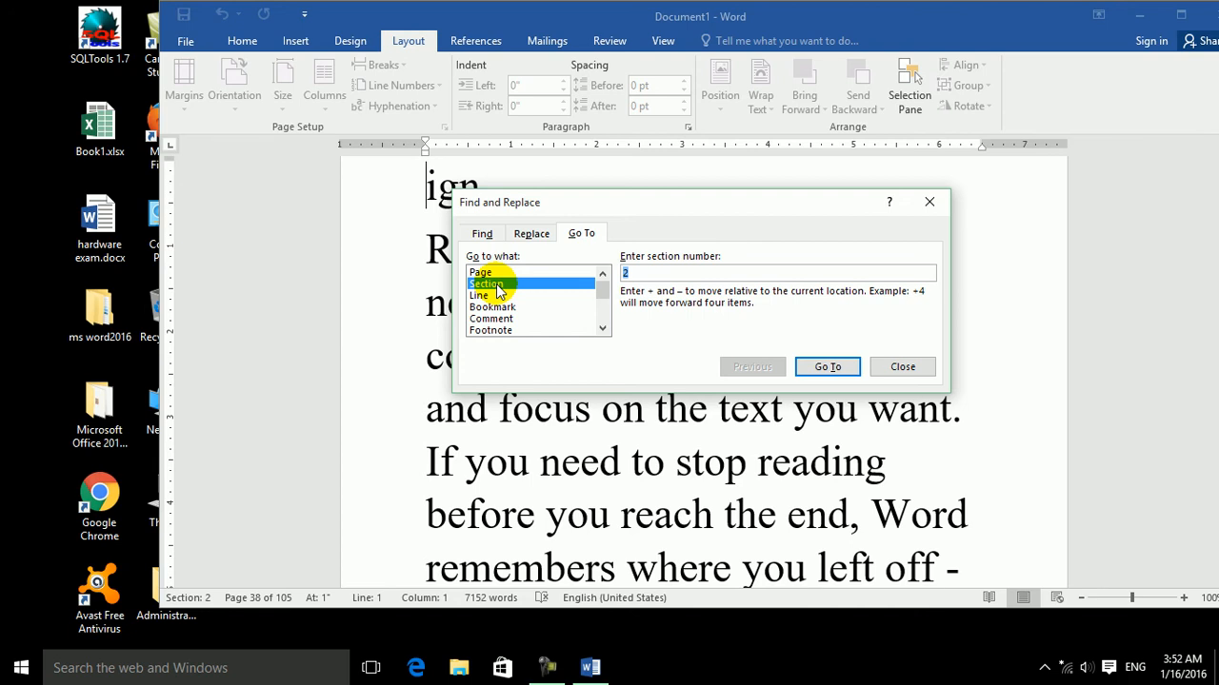
# Step: Review the available page and section break types and look through the Go To targets
pyautogui.click(402, 83)
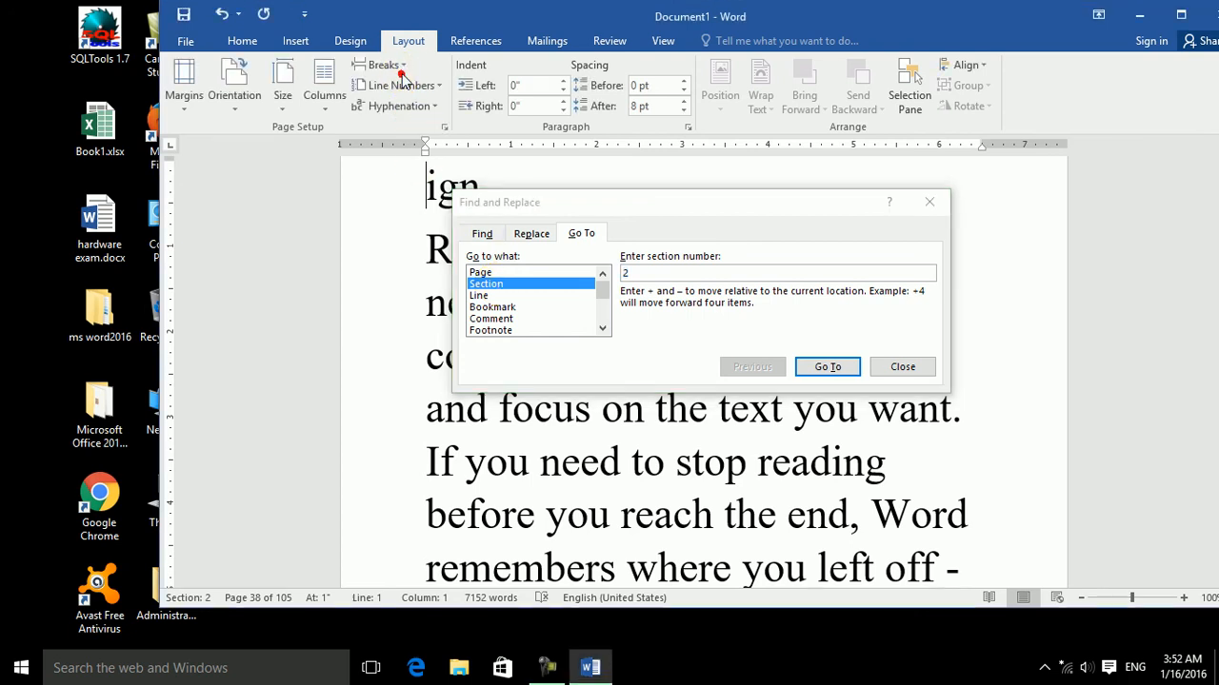
pyautogui.click(399, 65)
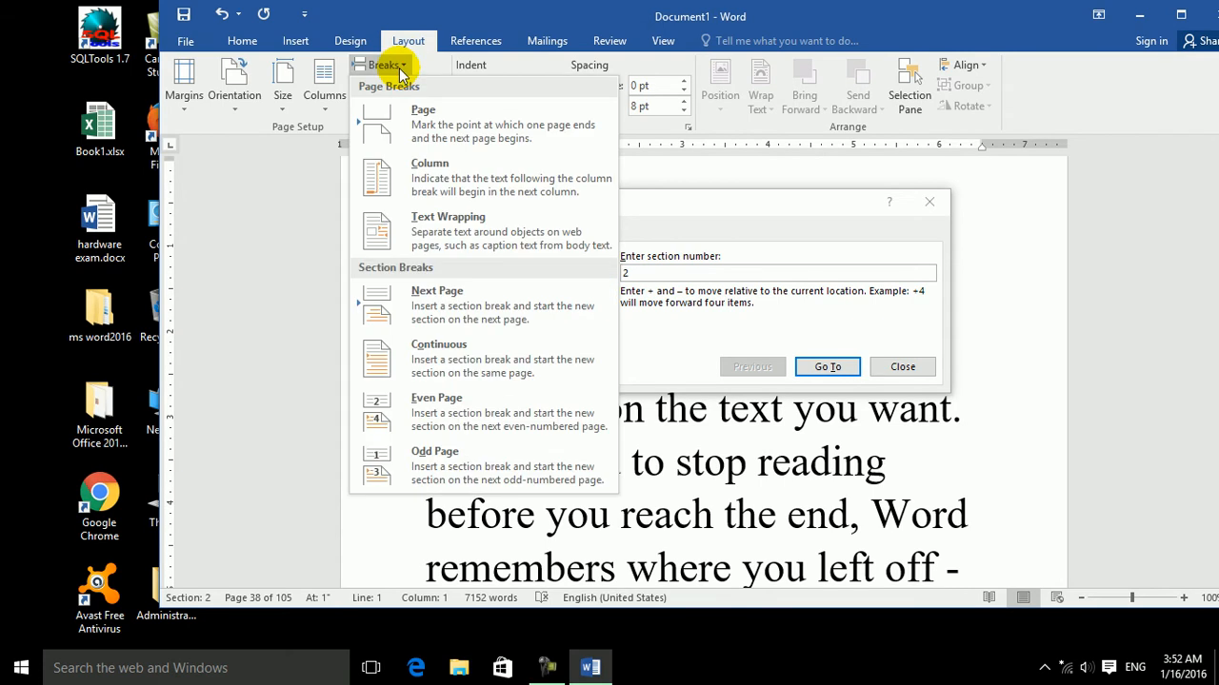
pyautogui.click(691, 484)
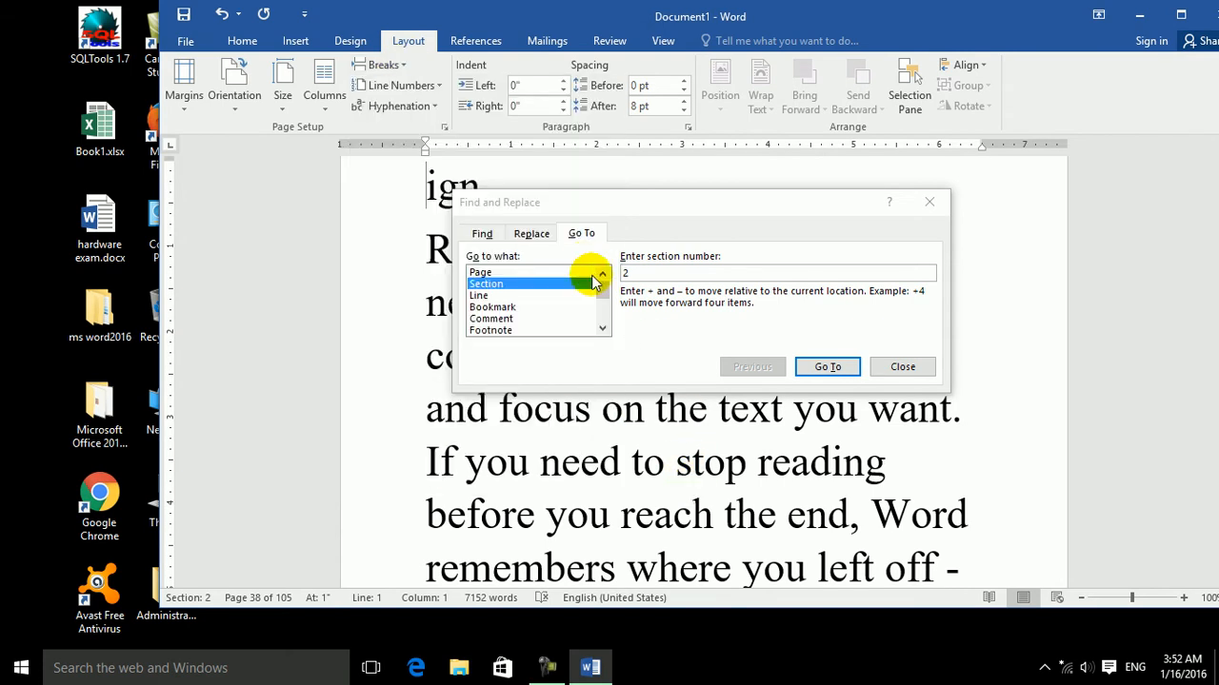
pyautogui.click(602, 330)
pyautogui.click(602, 329)
pyautogui.click(602, 329)
pyautogui.click(602, 330)
pyautogui.moveTo(599, 308); pyautogui.dragTo(600, 294)
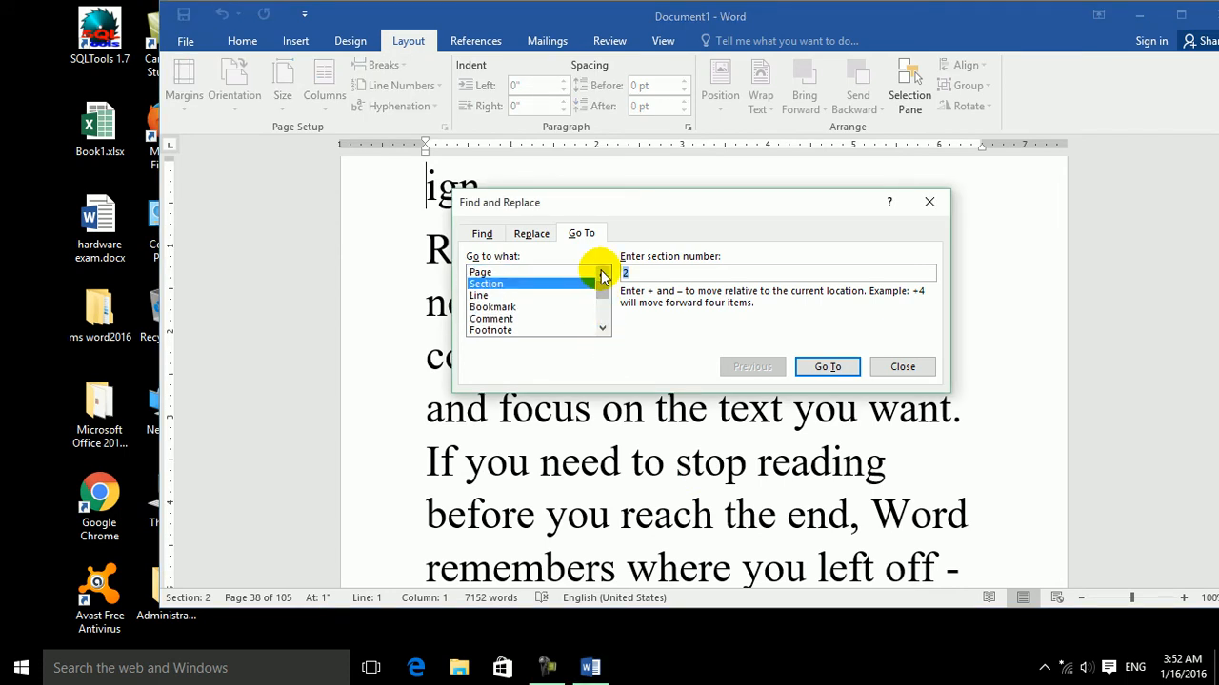
# Step: Change the Go To target to Line and jump to line 300
pyautogui.click(485, 296)
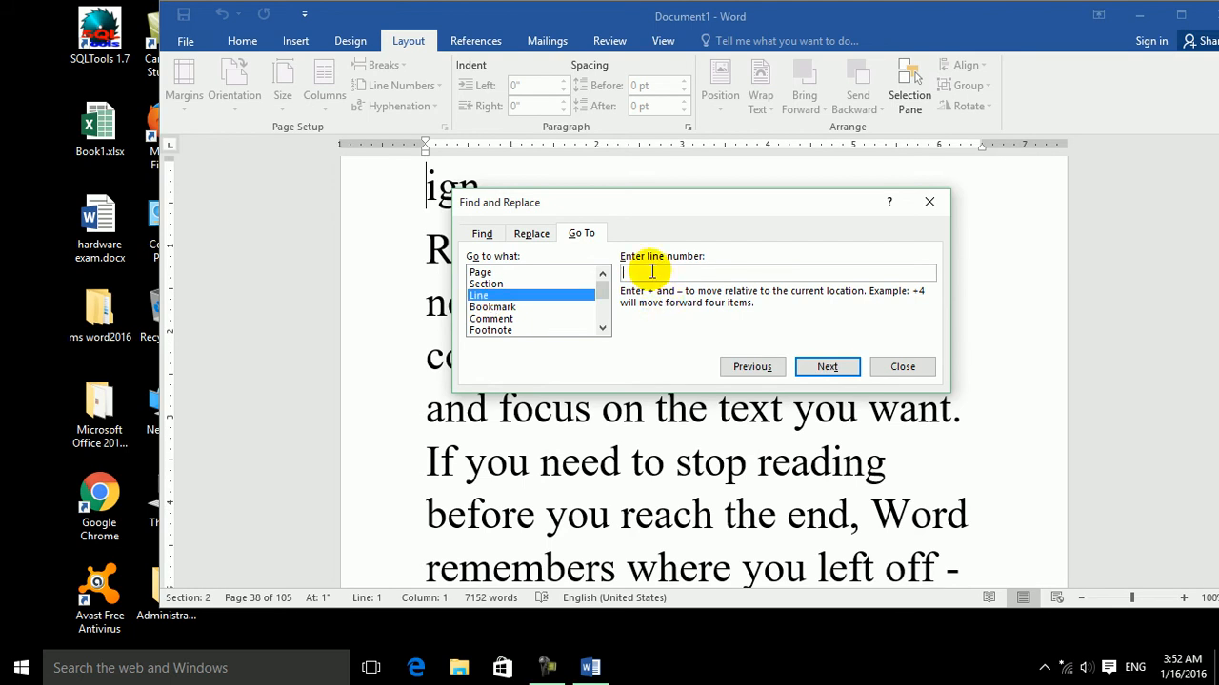
pyautogui.write('300')
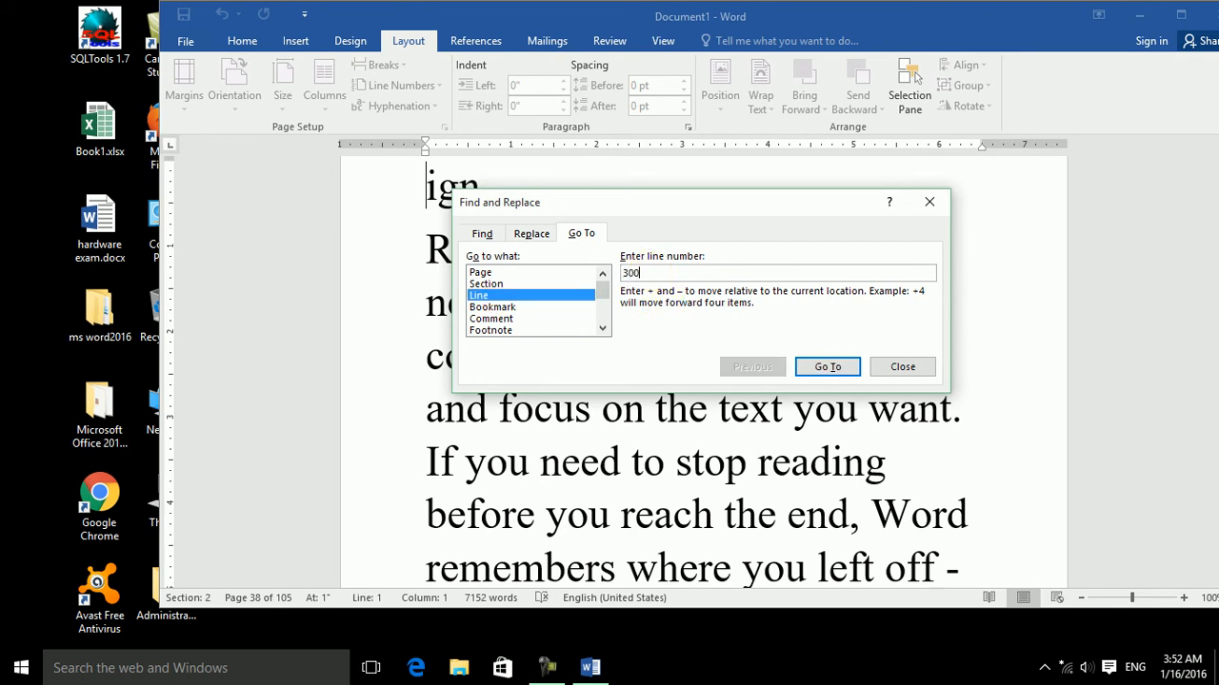
pyautogui.press('Return')
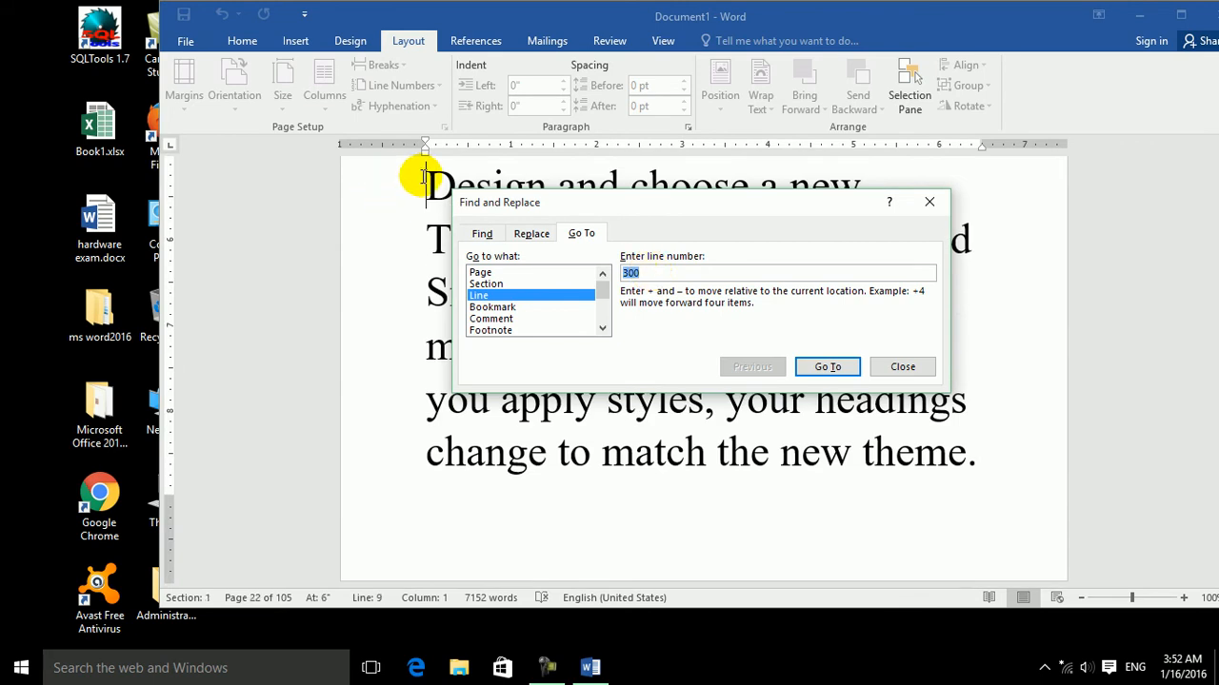
# Step: Number the whole document's lines continuously to check line 300, and set line numbering back to None
pyautogui.click(427, 184)
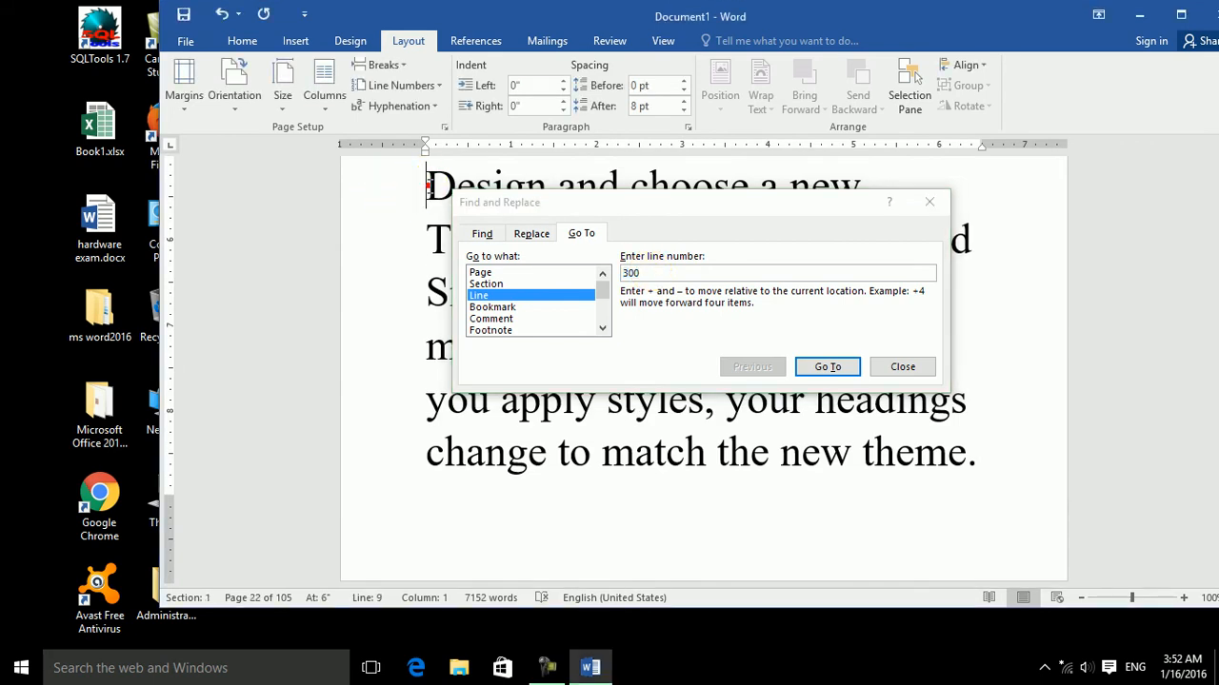
pyautogui.hotkey('ctrl', 'a')
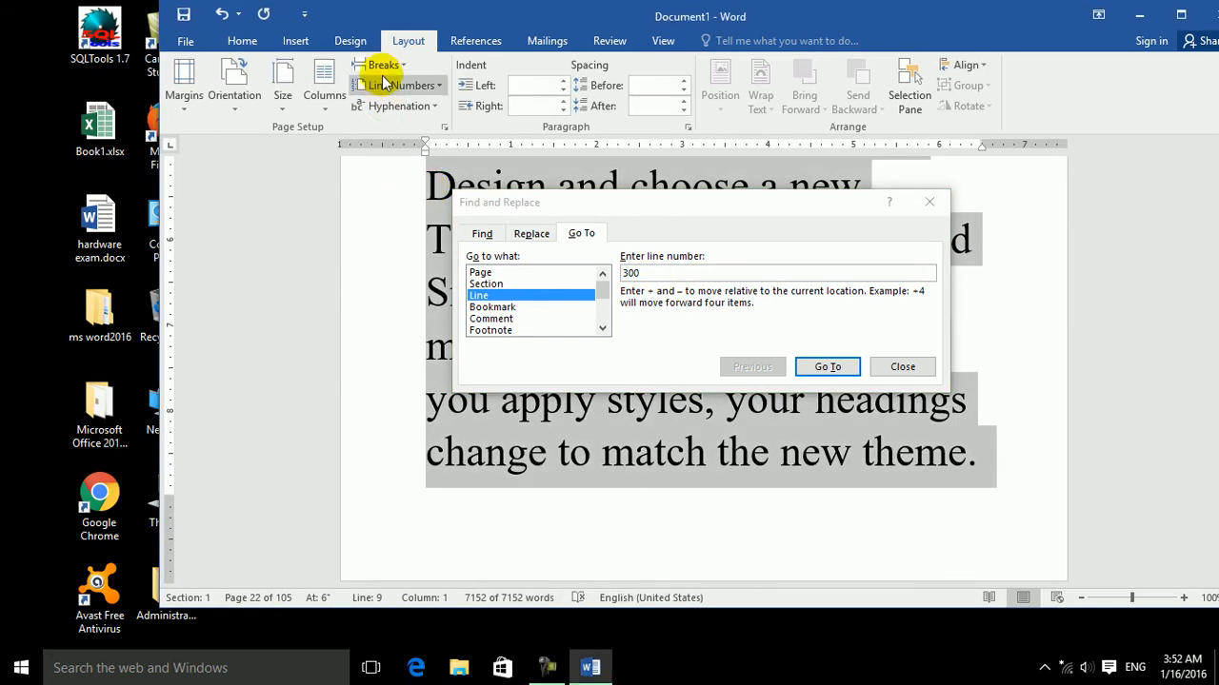
pyautogui.click(416, 87)
pyautogui.click(398, 122)
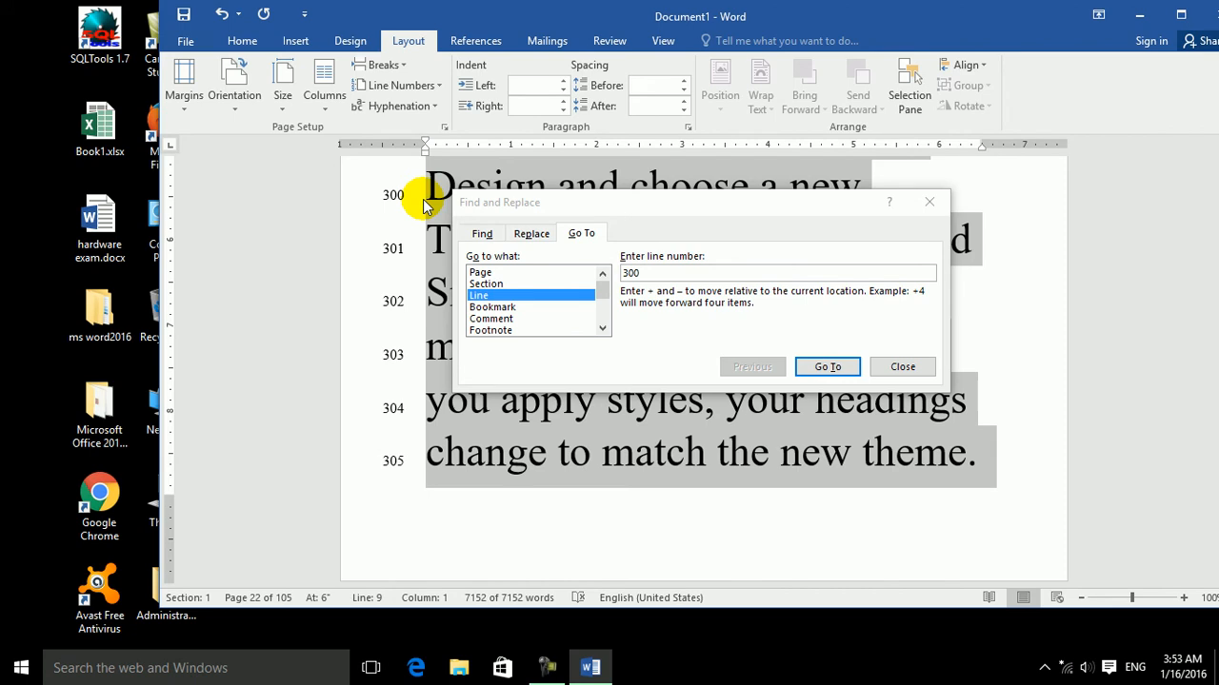
pyautogui.click(422, 85)
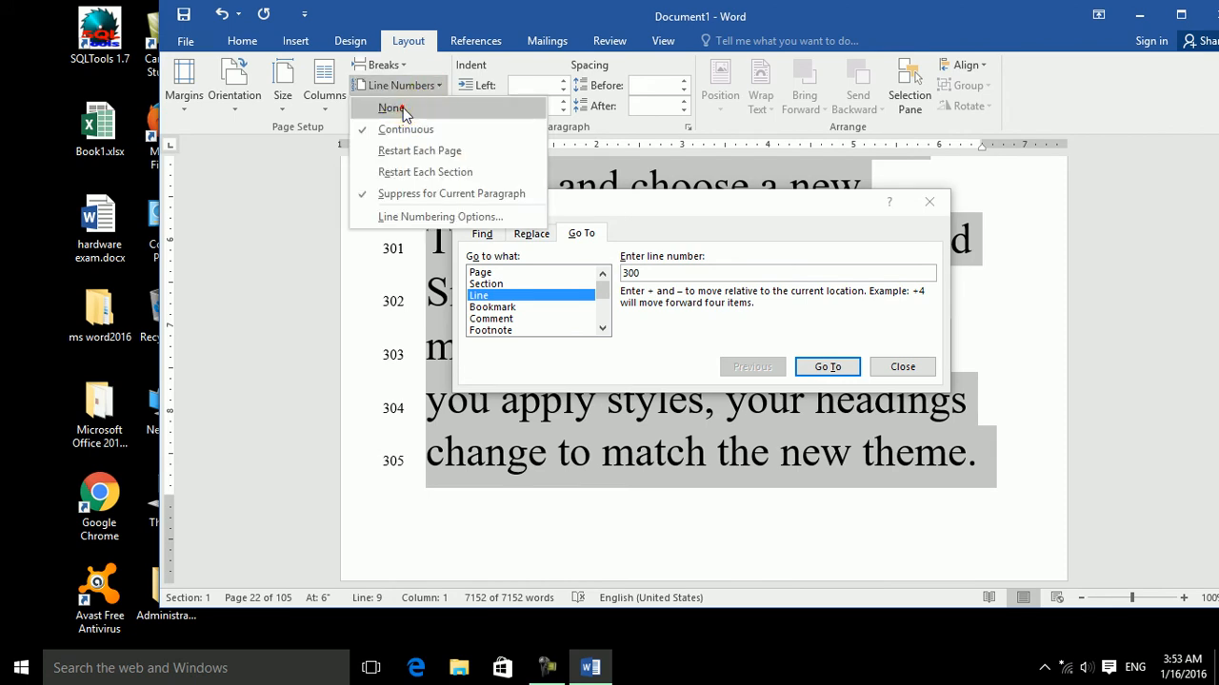
pyautogui.click(392, 109)
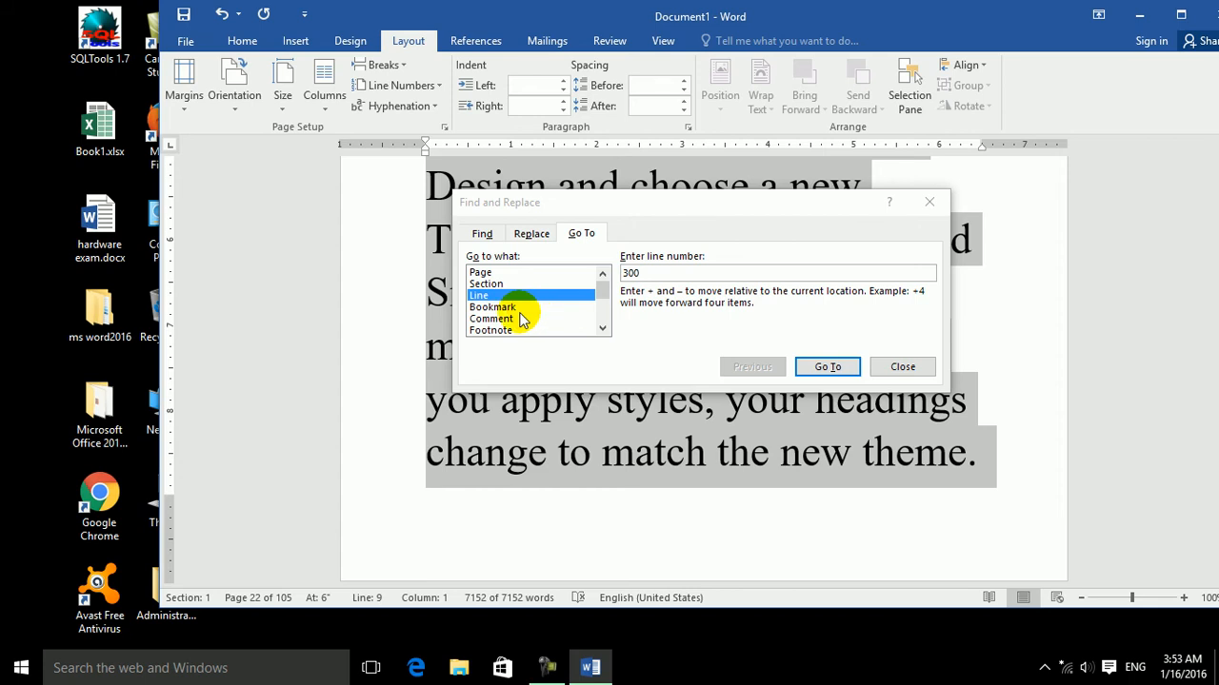
# Step: Switch the Go To target through Bookmark, Comment and Footnote, and review the matching insertion commands
pyautogui.click(509, 307)
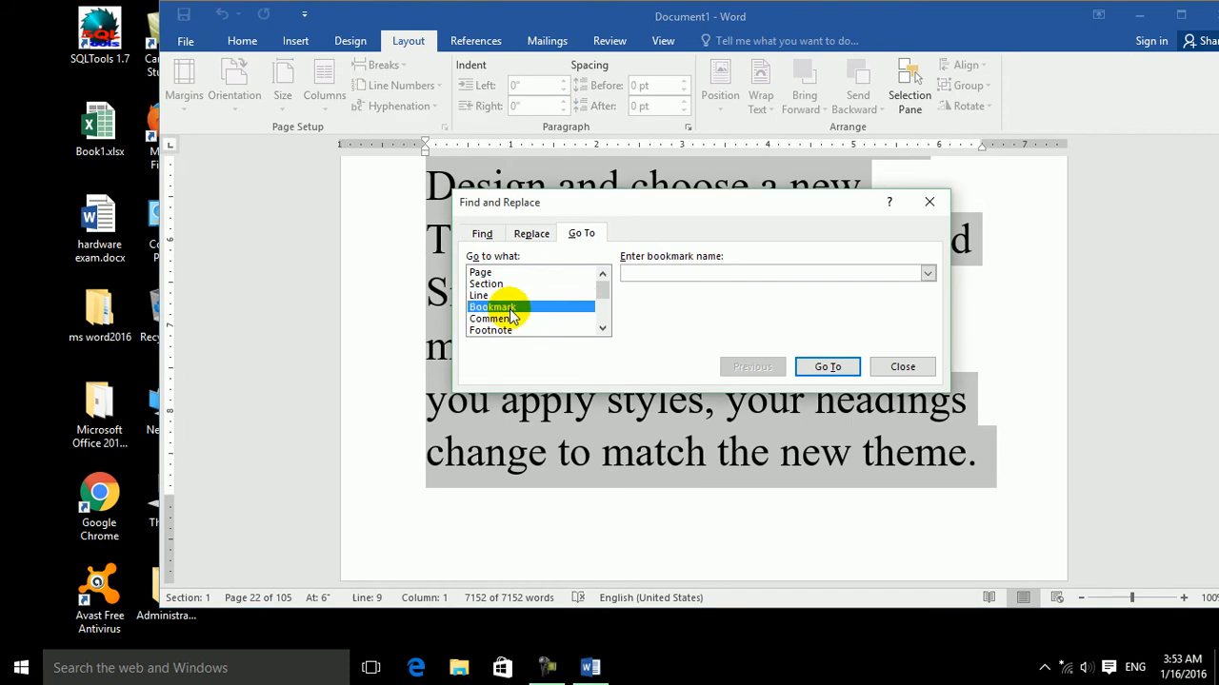
pyautogui.click(295, 41)
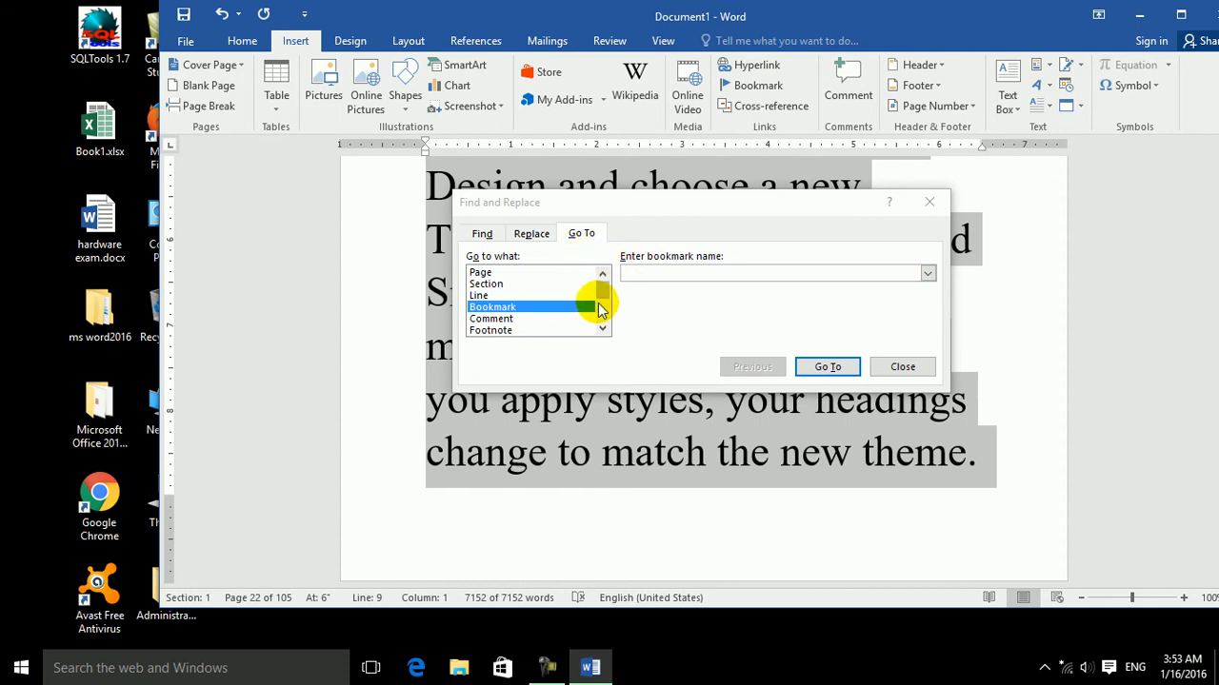
pyautogui.click(508, 320)
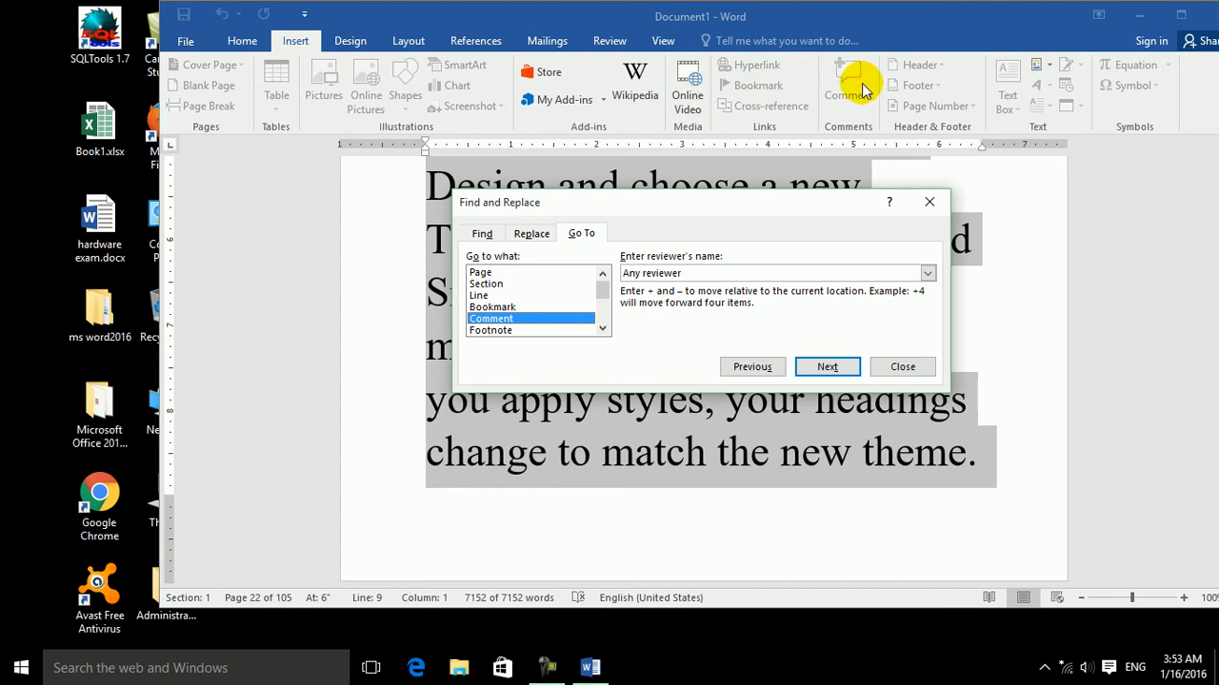
pyautogui.click(505, 329)
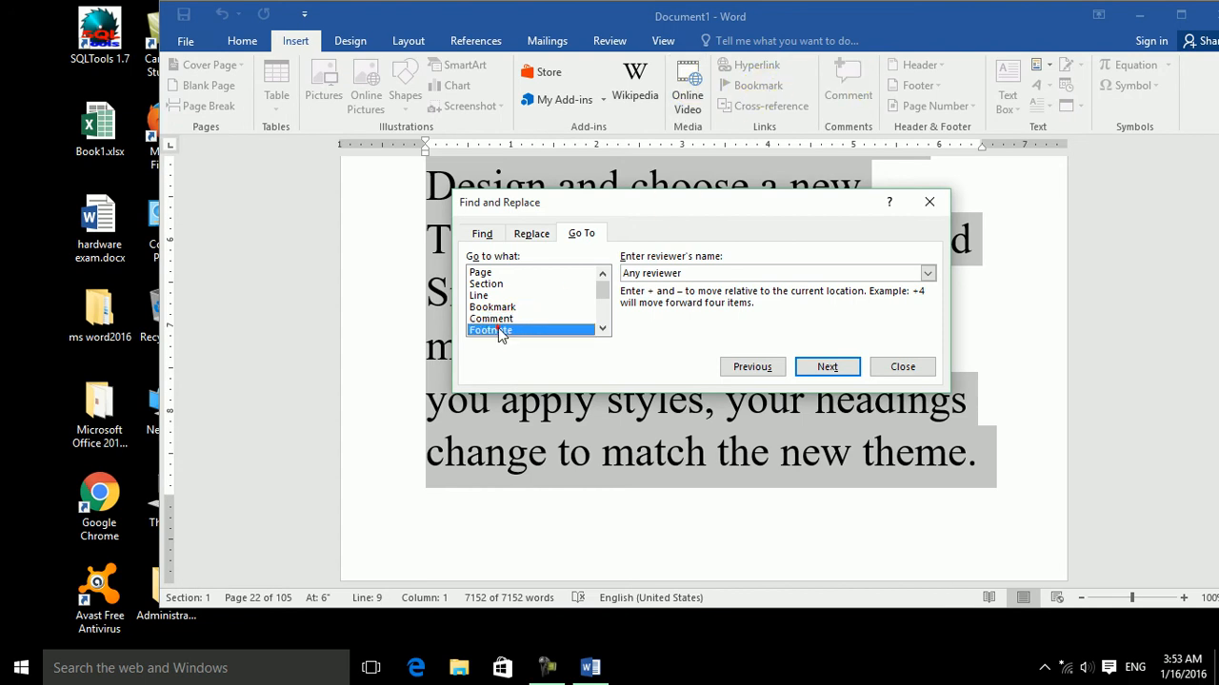
pyautogui.click(476, 40)
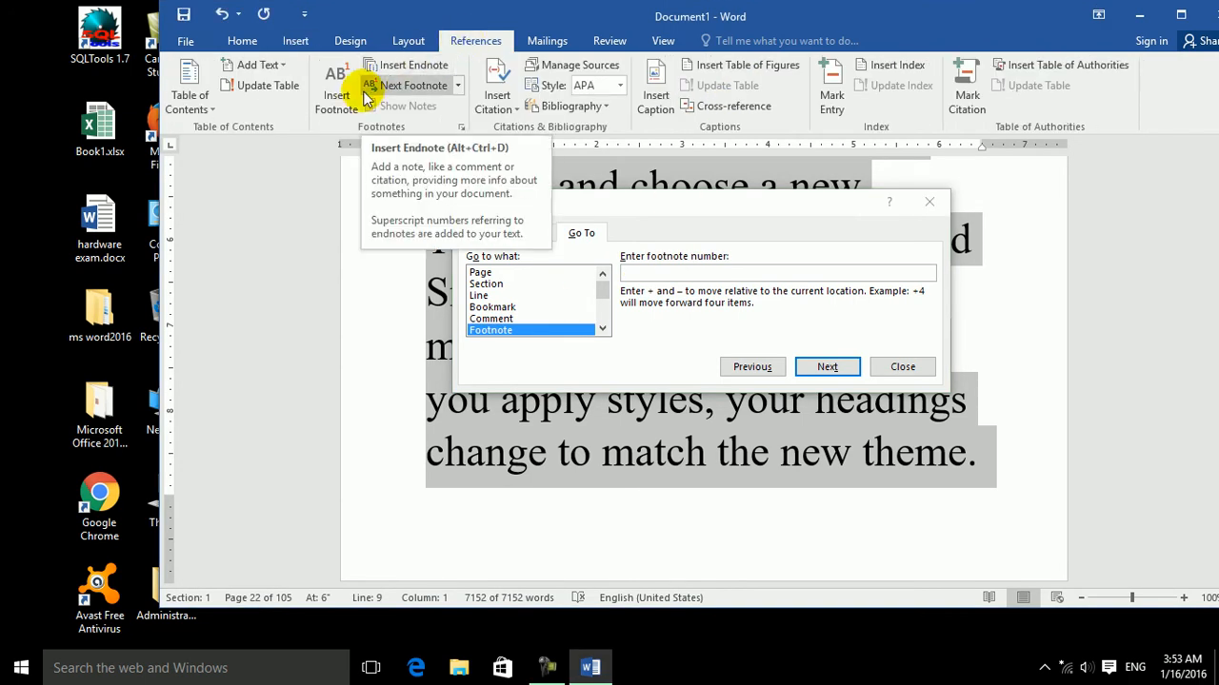
# Step: Switch the Go To target to Endnote and on to Field, and look up the Field command under Quick Parts
pyautogui.click(602, 328)
pyautogui.click(601, 329)
pyautogui.click(490, 319)
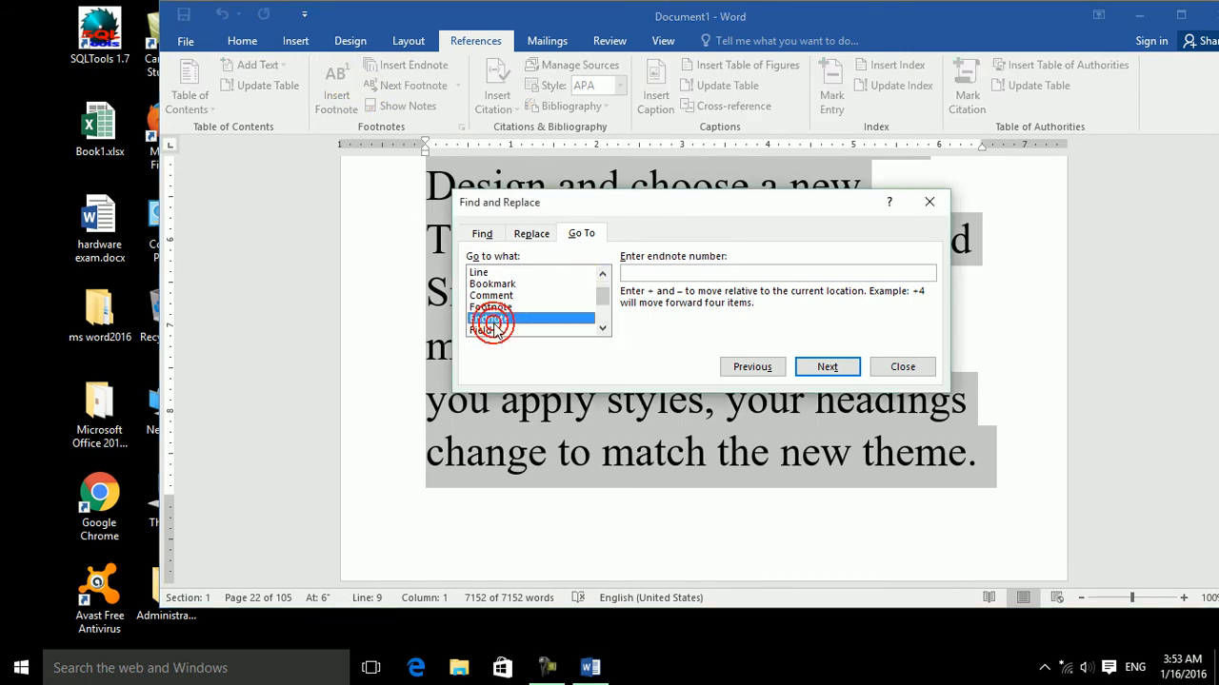
pyautogui.click(488, 329)
pyautogui.click(290, 46)
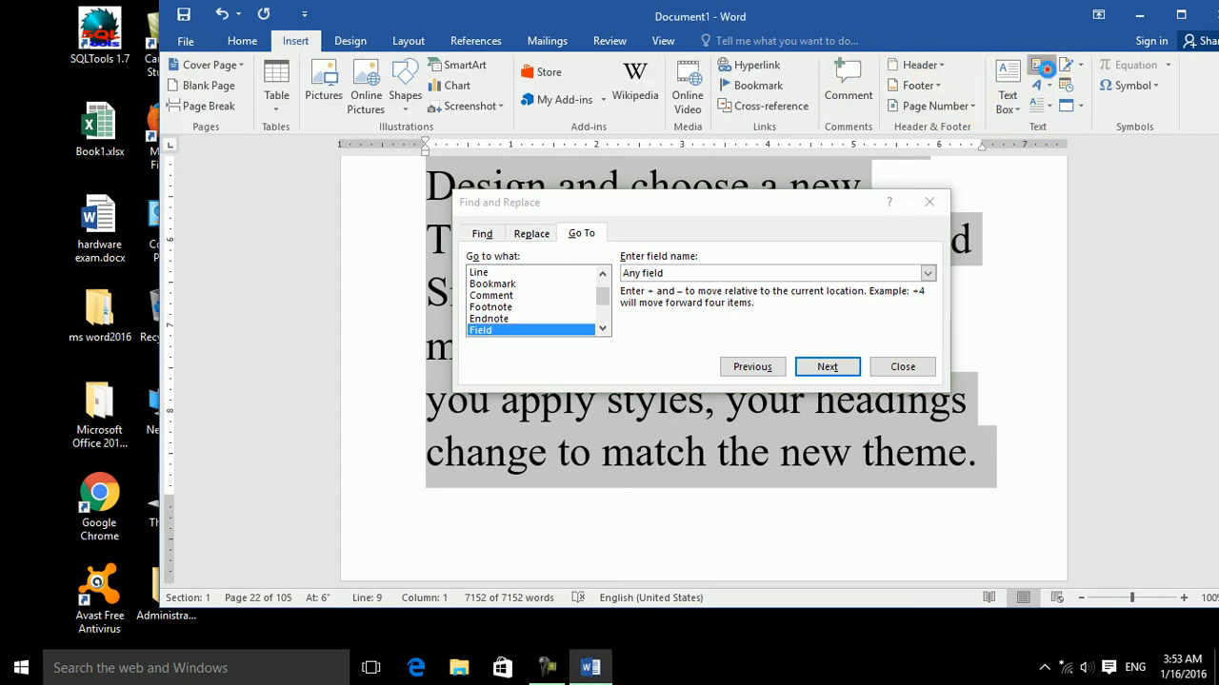
pyautogui.click(1042, 66)
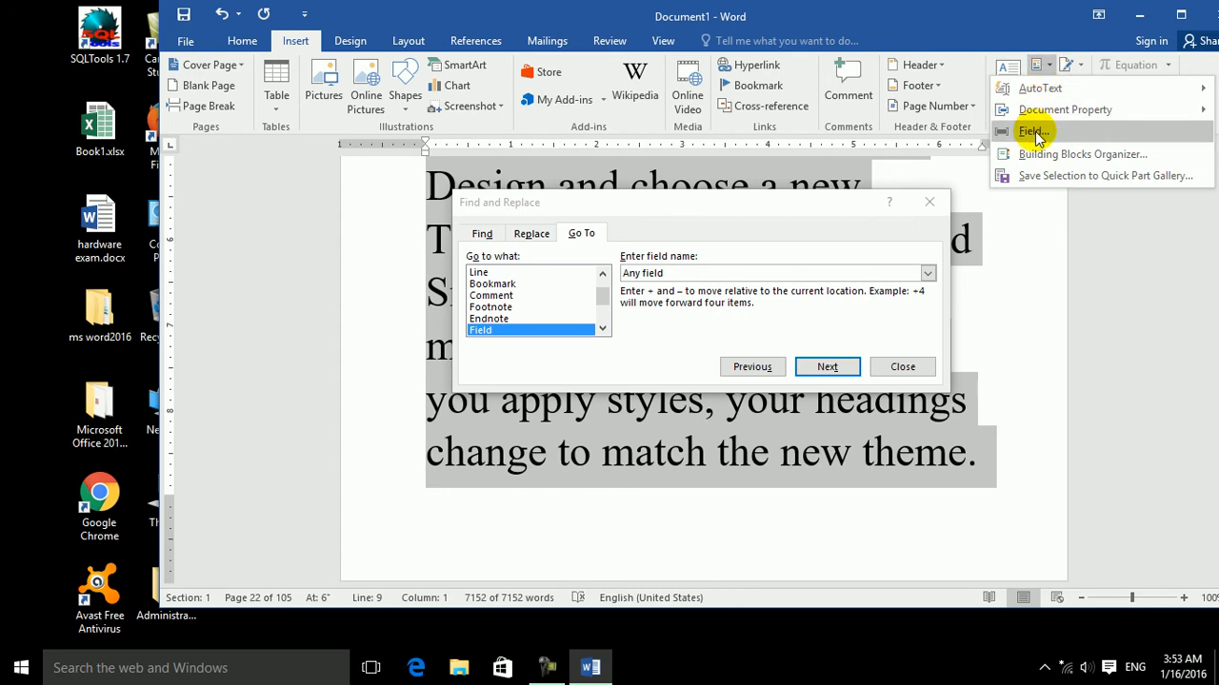
# Step: Look up the Table insertion command matching the Go To target list, and switch the Go To target to Graphic
pyautogui.click(602, 328)
pyautogui.click(529, 323)
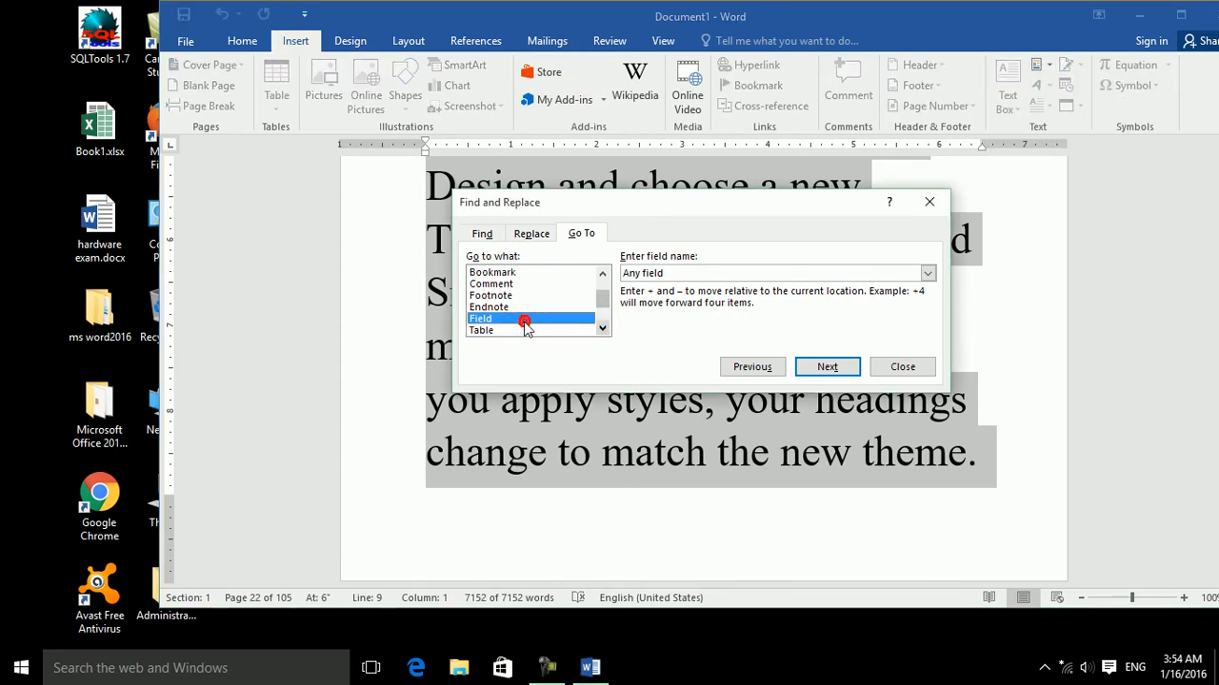
pyautogui.click(277, 87)
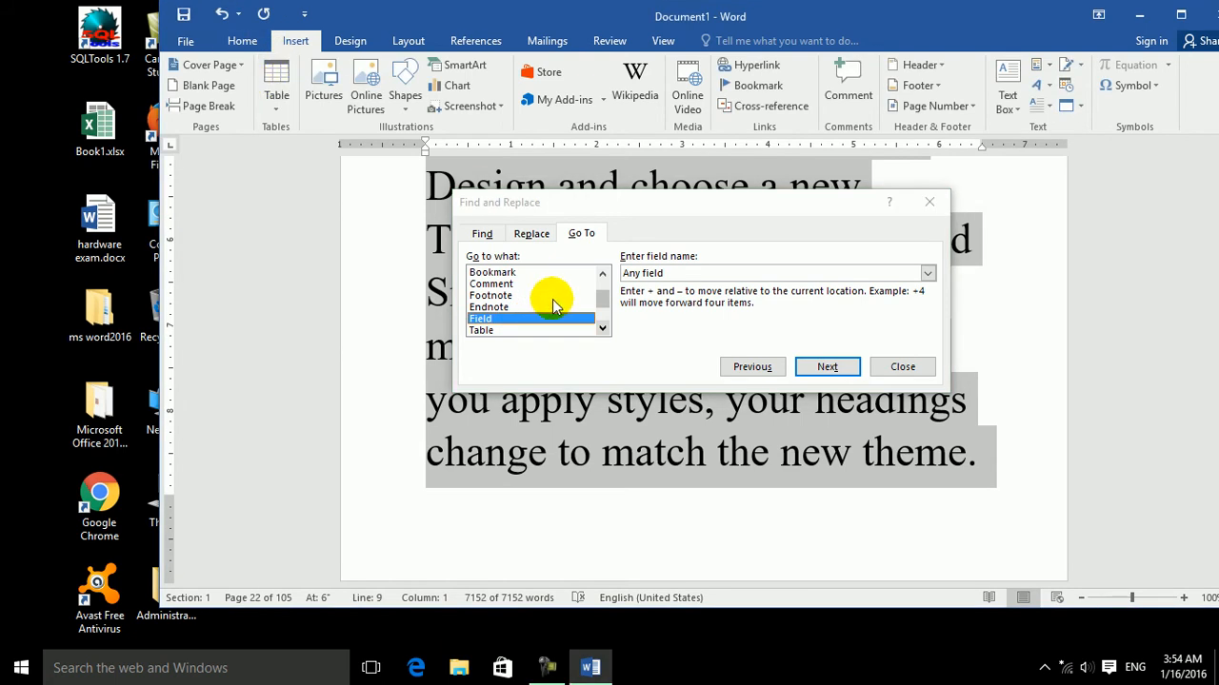
pyautogui.click(602, 328)
pyautogui.click(602, 328)
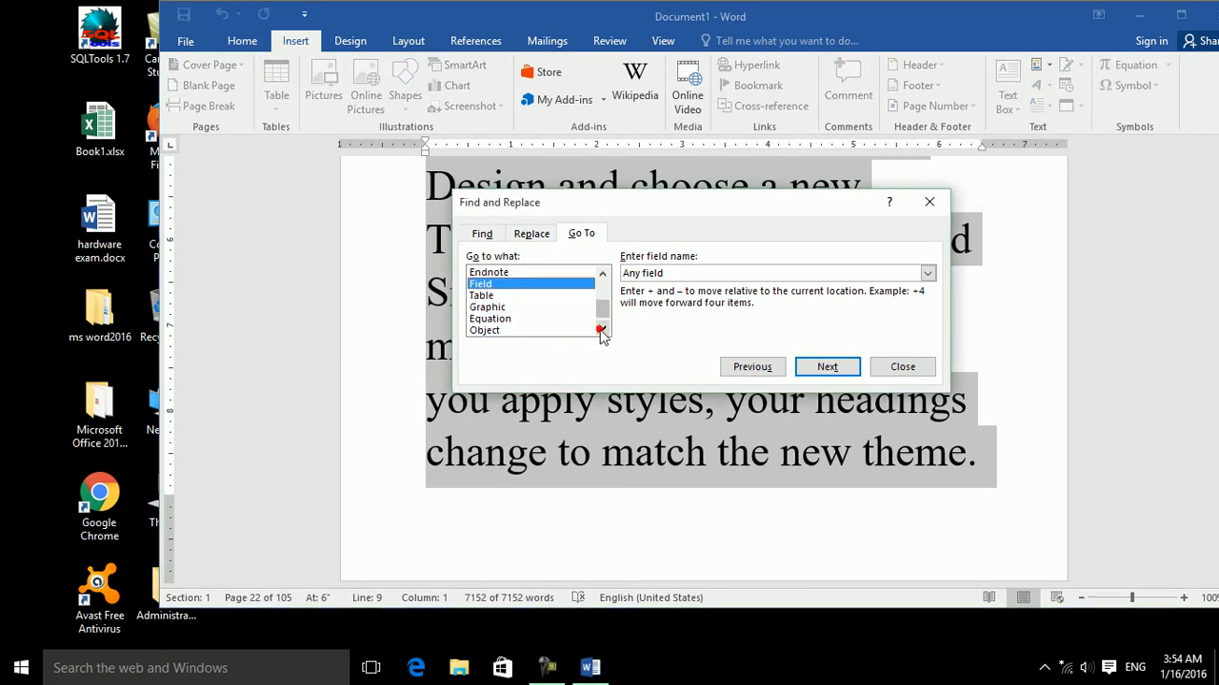
pyautogui.click(486, 306)
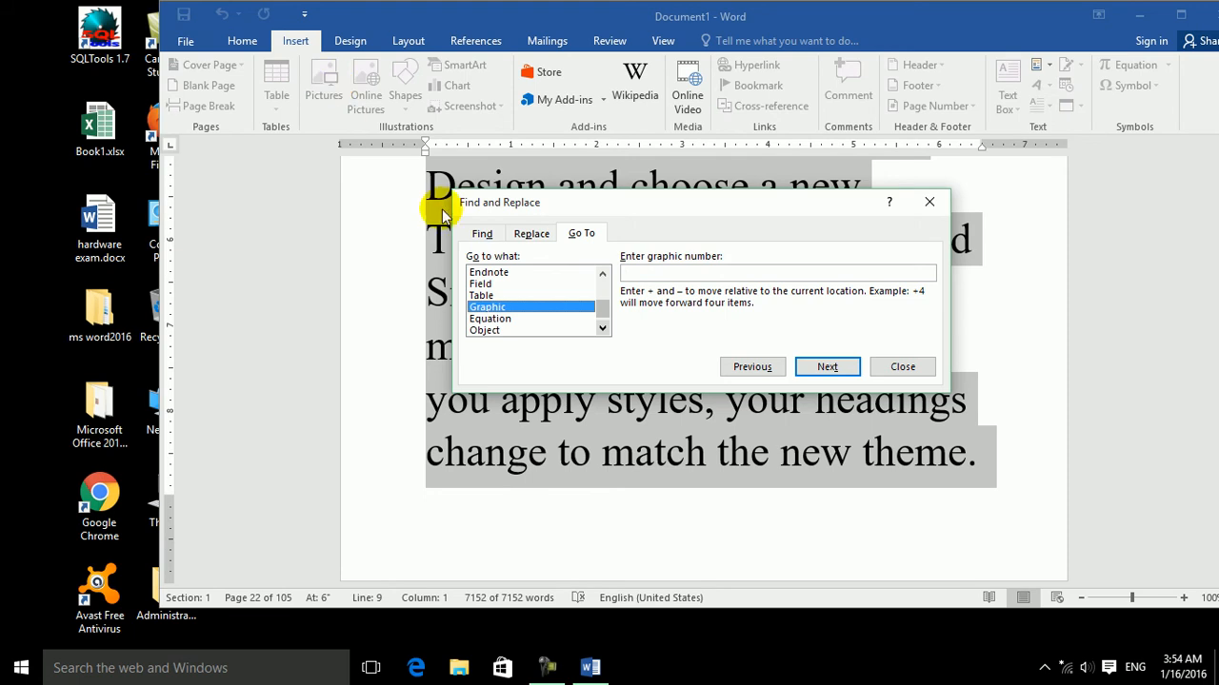
# Step: Switch the Go To target to Equation and on to Object, and look up the matching insertion commands
pyautogui.click(490, 318)
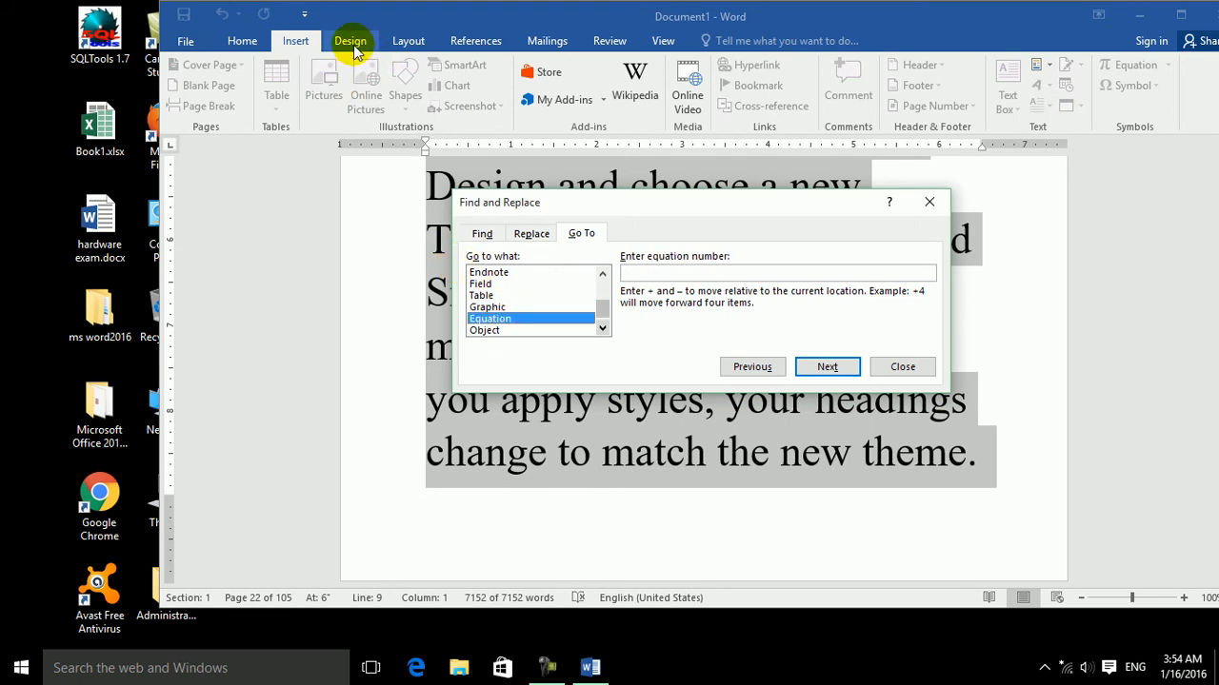
pyautogui.moveTo(1021, 31); pyautogui.dragTo(980, 30)
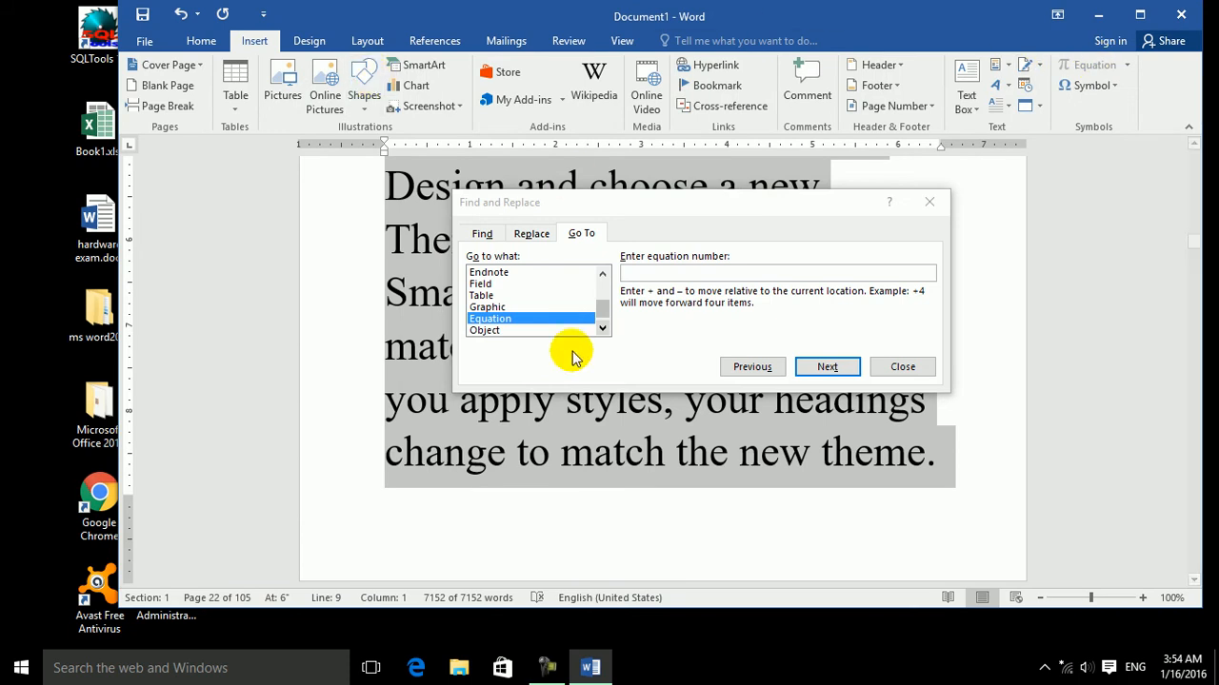
pyautogui.click(512, 330)
pyautogui.click(1036, 106)
pyautogui.click(1037, 105)
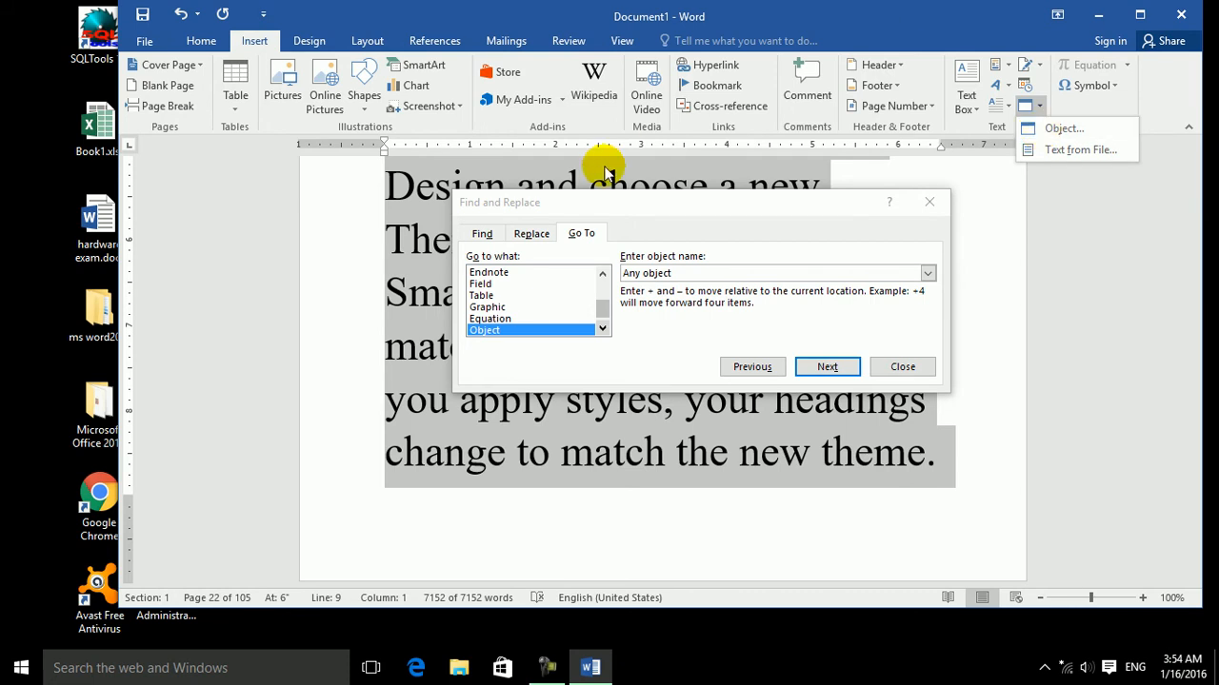
# Step: Set up a replacement of "theme" with nothing and replace the first occurrences one at a time
pyautogui.click(530, 234)
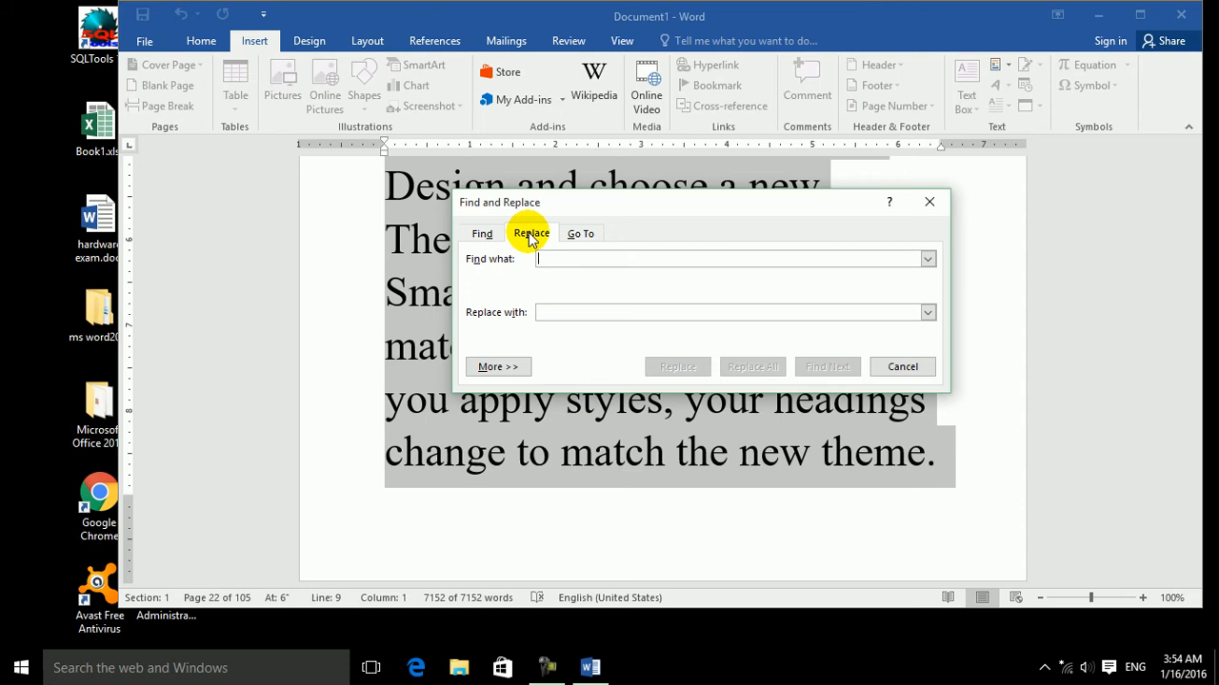
pyautogui.click(564, 251)
pyautogui.moveTo(565, 202); pyautogui.dragTo(741, 218)
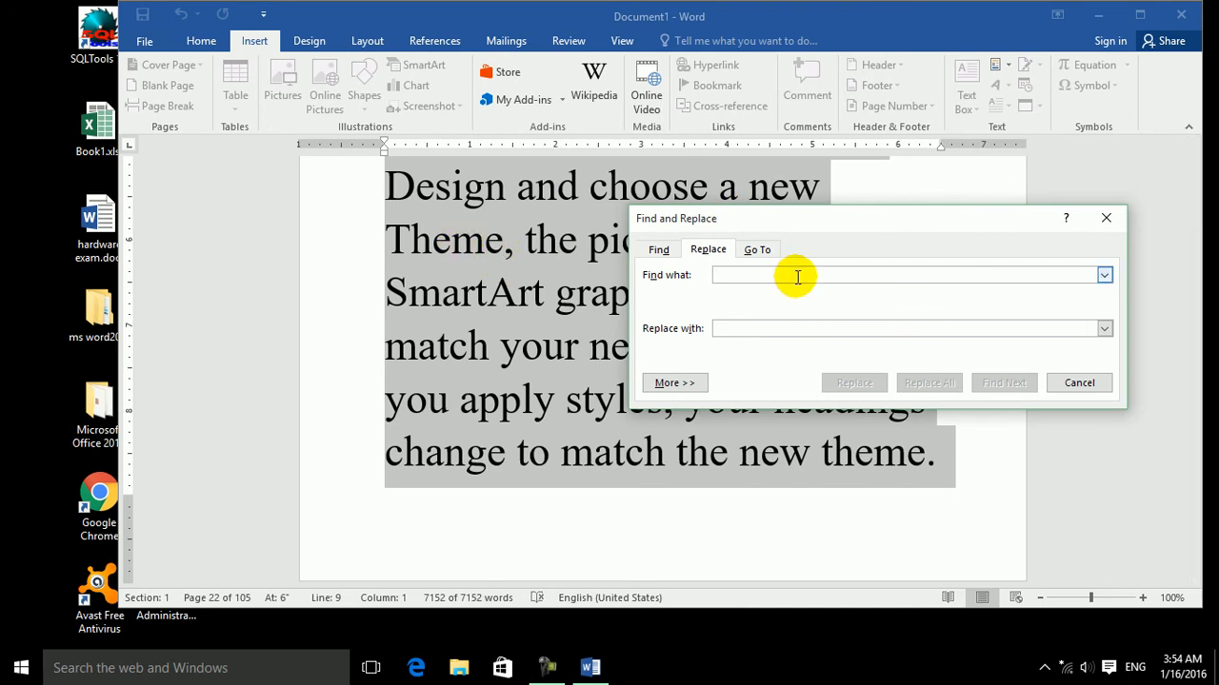
pyautogui.write('theme')
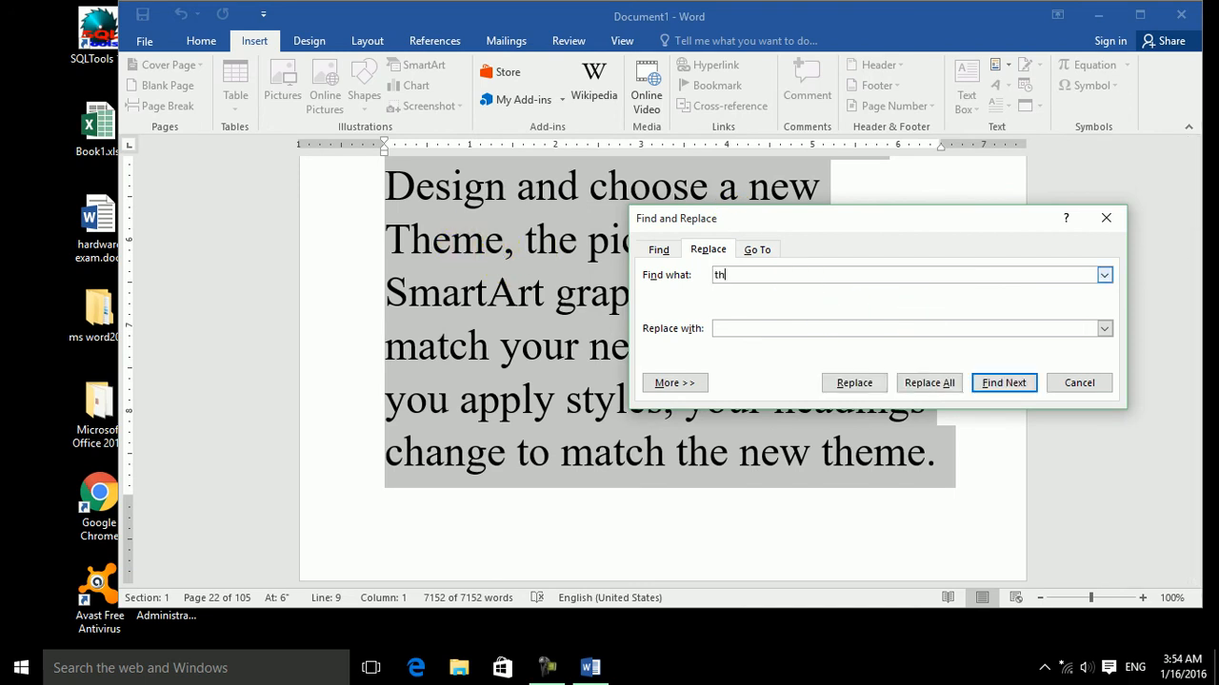
pyautogui.click(785, 328)
pyautogui.click(861, 387)
pyautogui.click(855, 384)
pyautogui.click(855, 384)
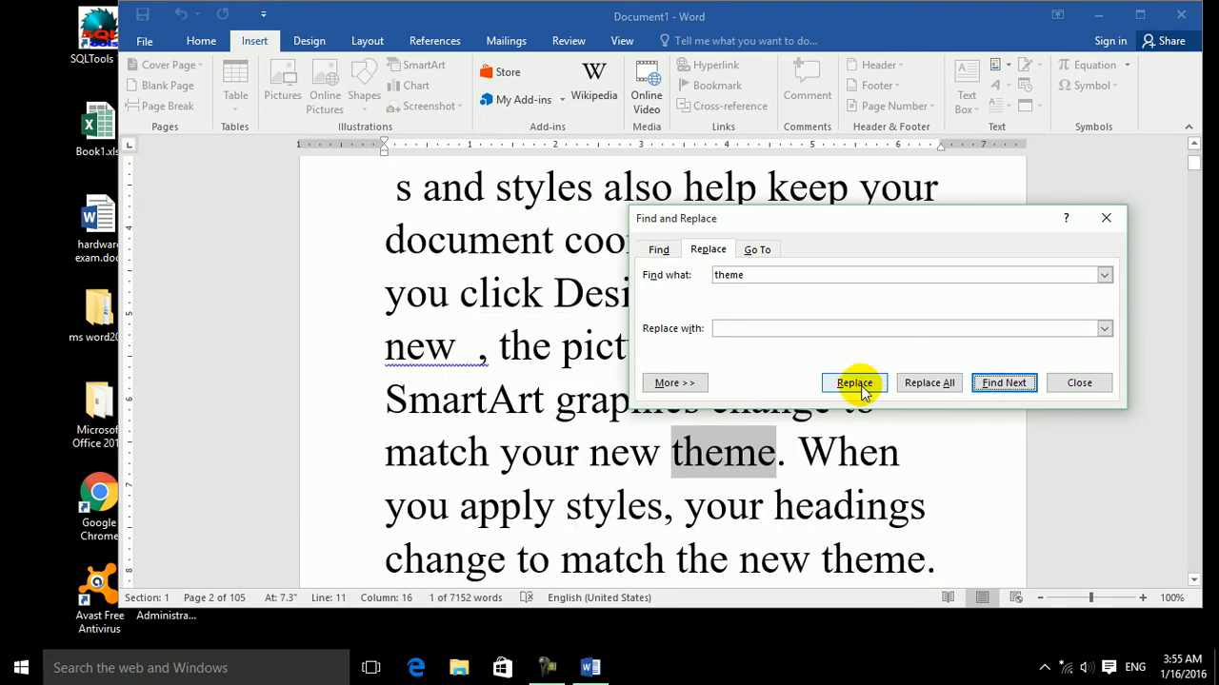
# Step: Remove all remaining occurrences of "theme" throughout the document, continuing the search from the beginning
pyautogui.click(935, 384)
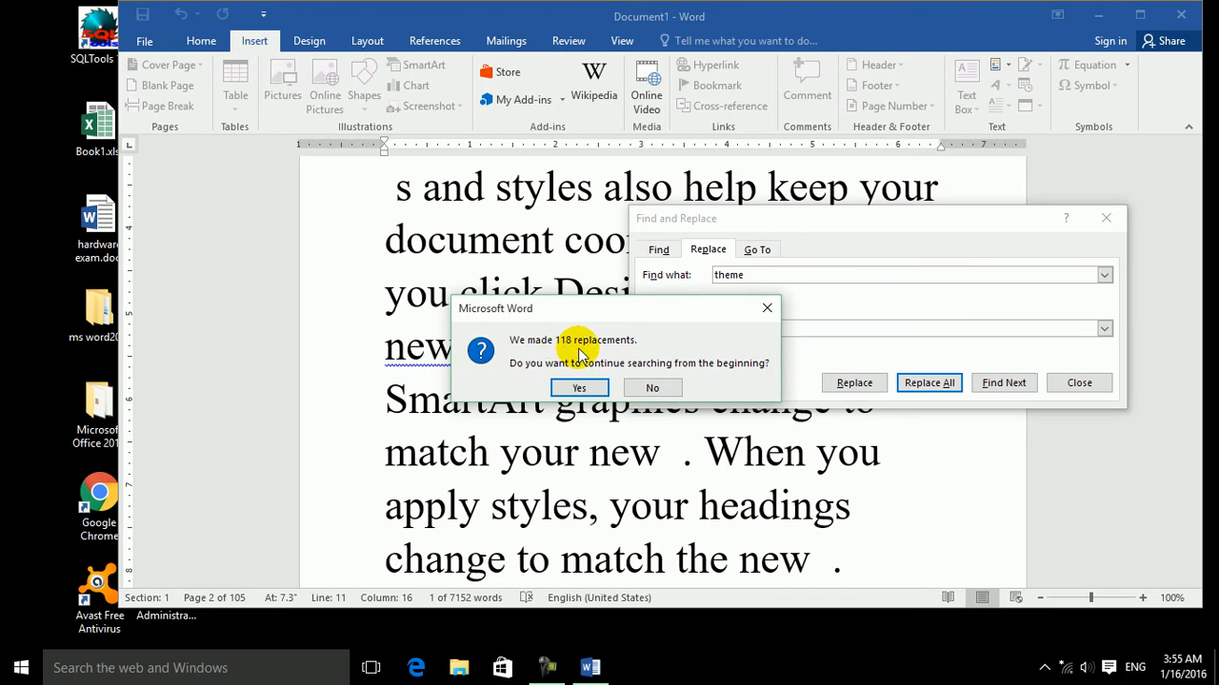
pyautogui.click(579, 390)
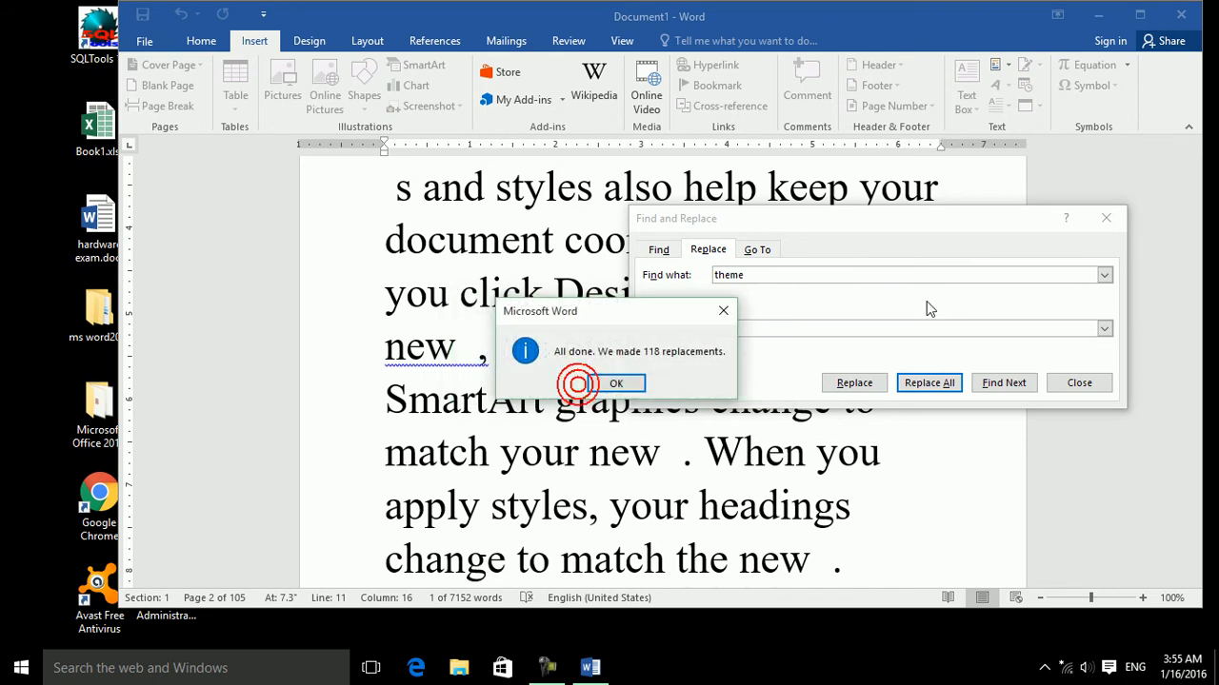
pyautogui.click(636, 386)
# Step: Expand the replacement's search options and change the search text to the Footnote Mark special character
pyautogui.click(666, 384)
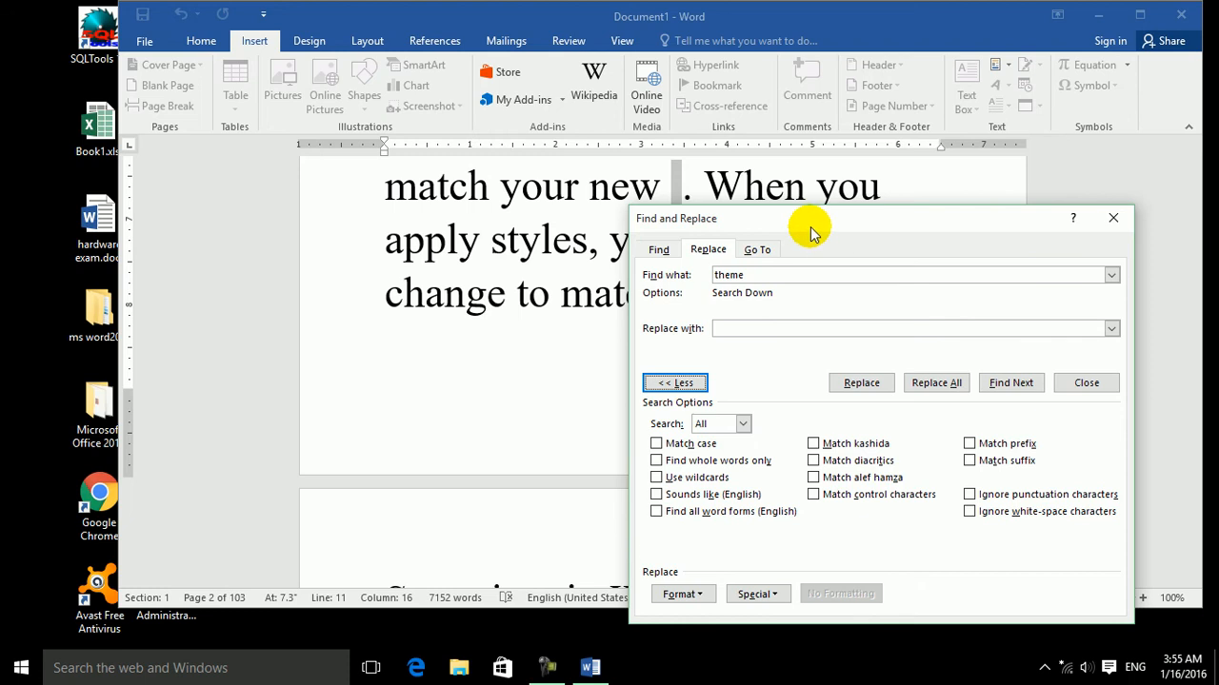
pyautogui.moveTo(811, 228); pyautogui.dragTo(719, 236)
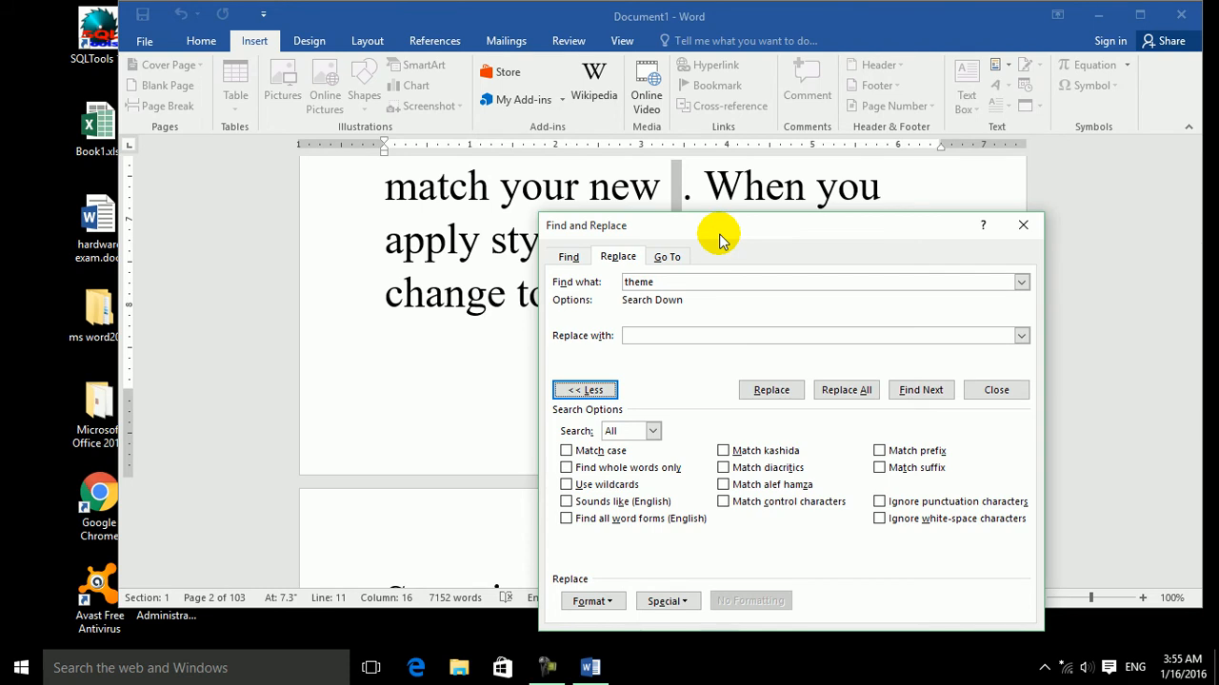
pyautogui.click(683, 276)
pyautogui.press('BackSpace')
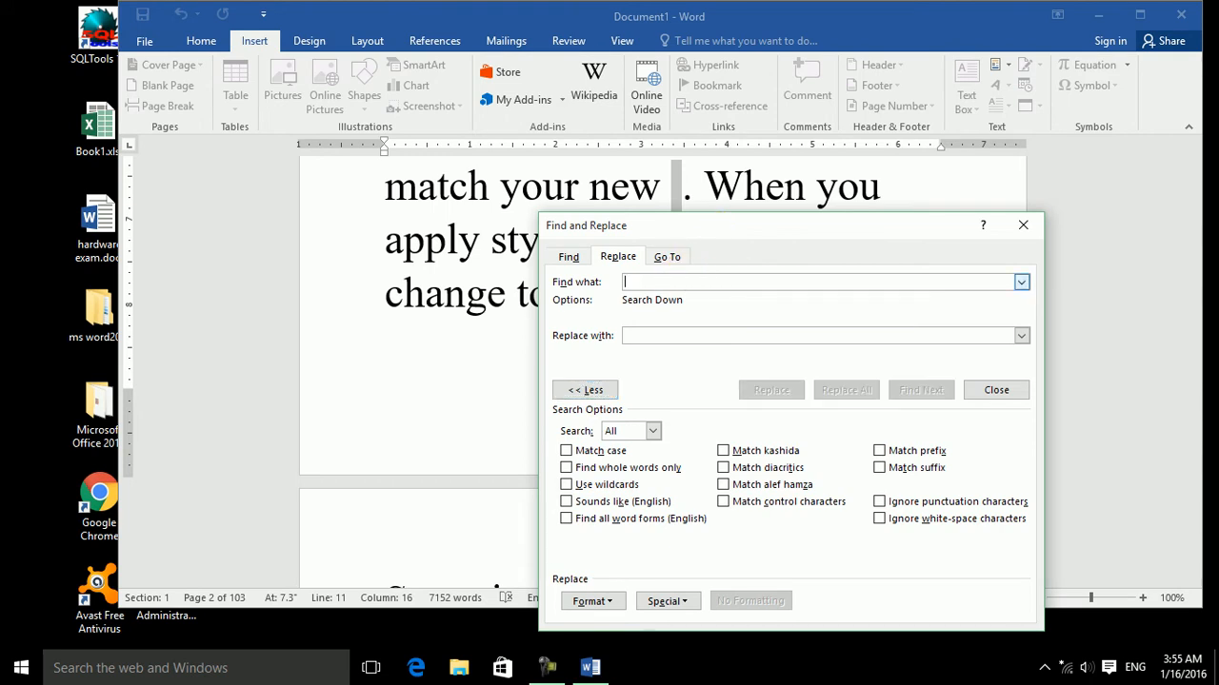
pyautogui.click(685, 603)
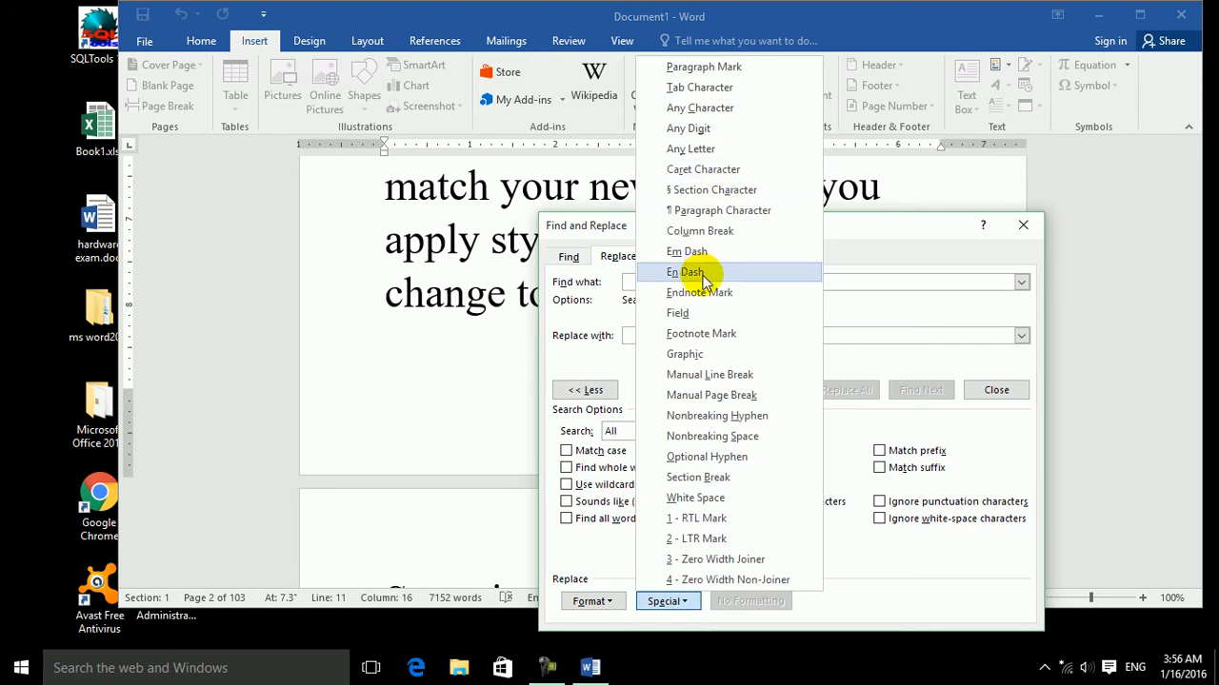
pyautogui.click(704, 335)
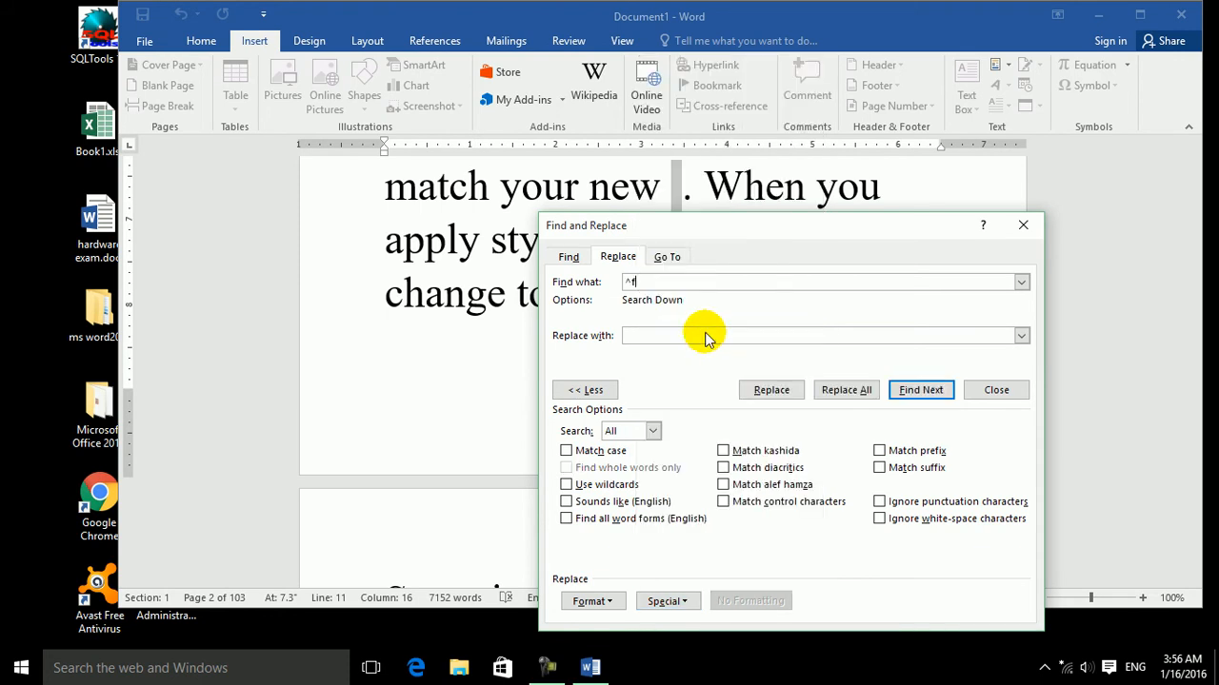
pyautogui.click(664, 331)
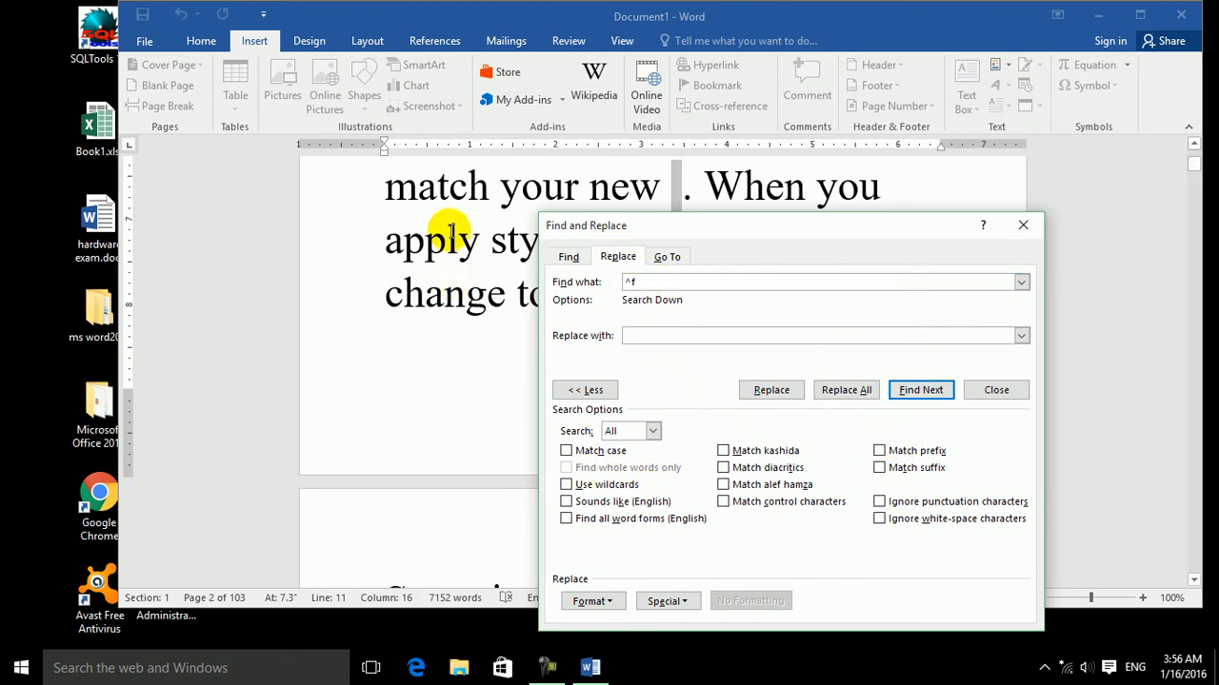
# Step: Set the search text to "your" and the replacement text to "our"
pyautogui.click(431, 185)
pyautogui.doubleClick(433, 186)
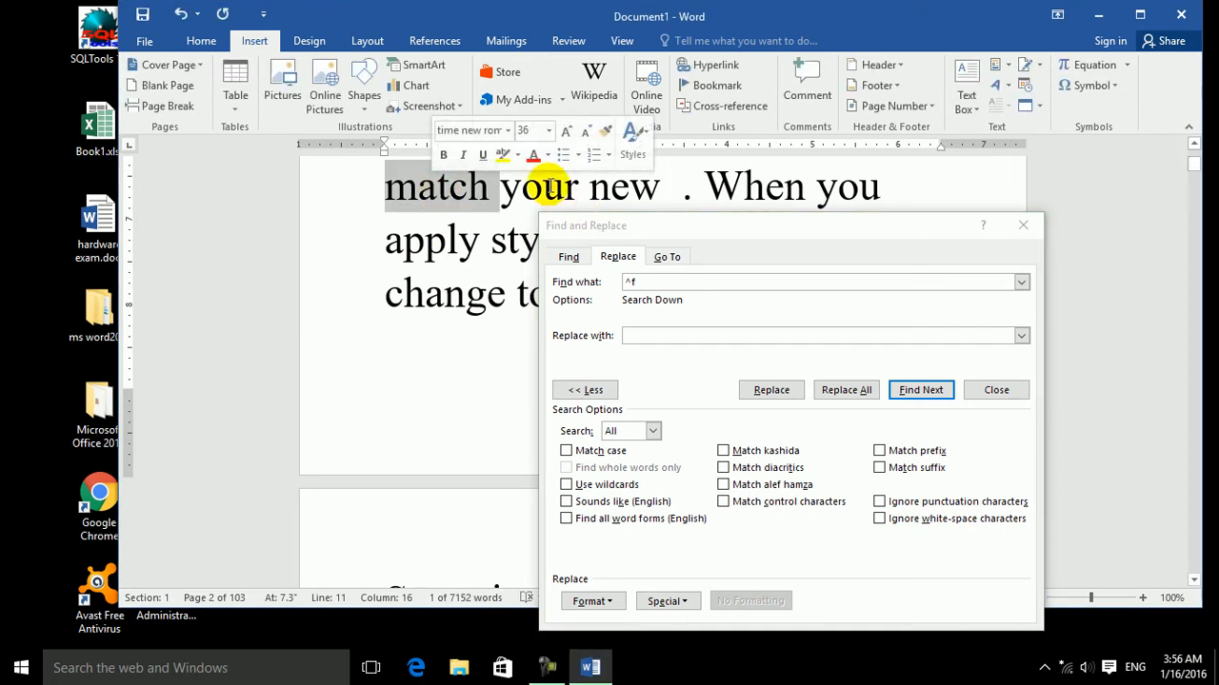
pyautogui.doubleClick(546, 184)
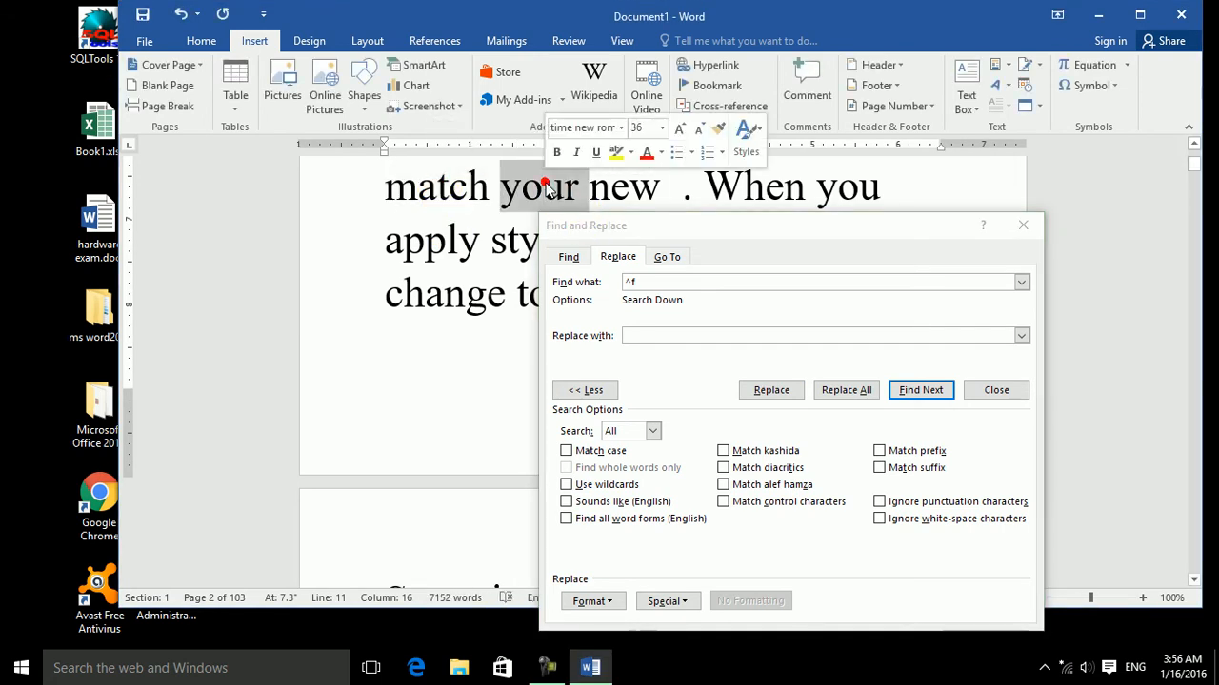
pyautogui.click(643, 283)
pyautogui.doubleClick(636, 282)
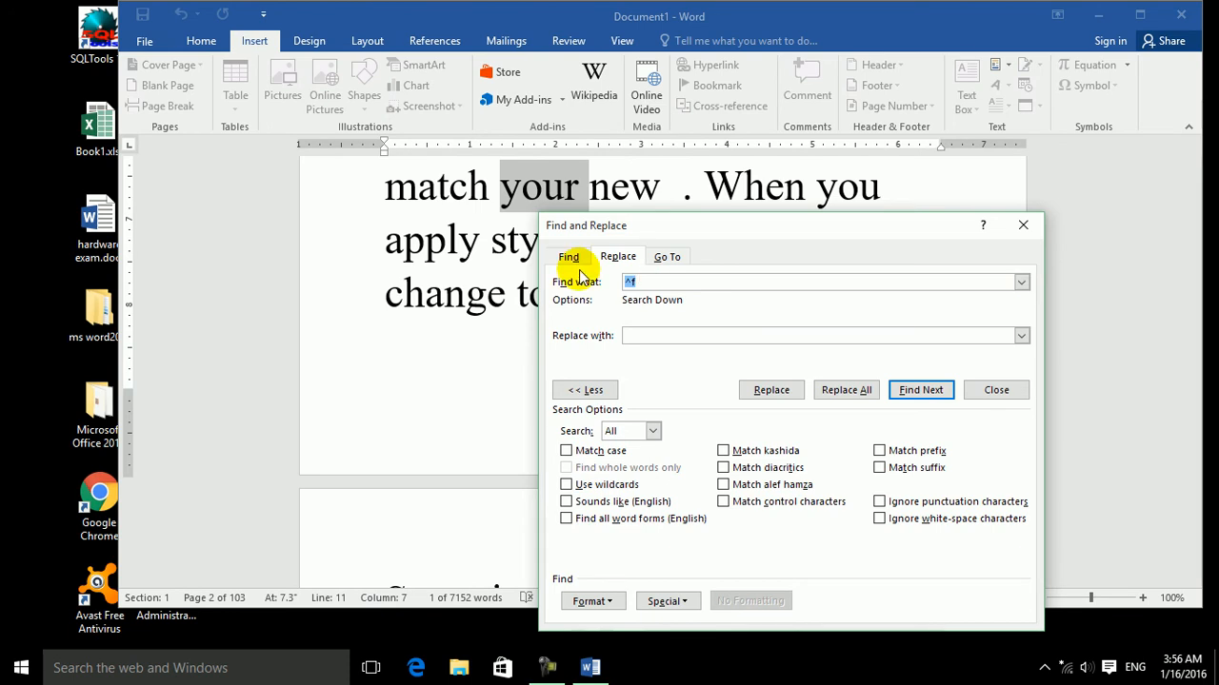
pyautogui.write('your')
pyautogui.press('Tab')
pyautogui.write('our')
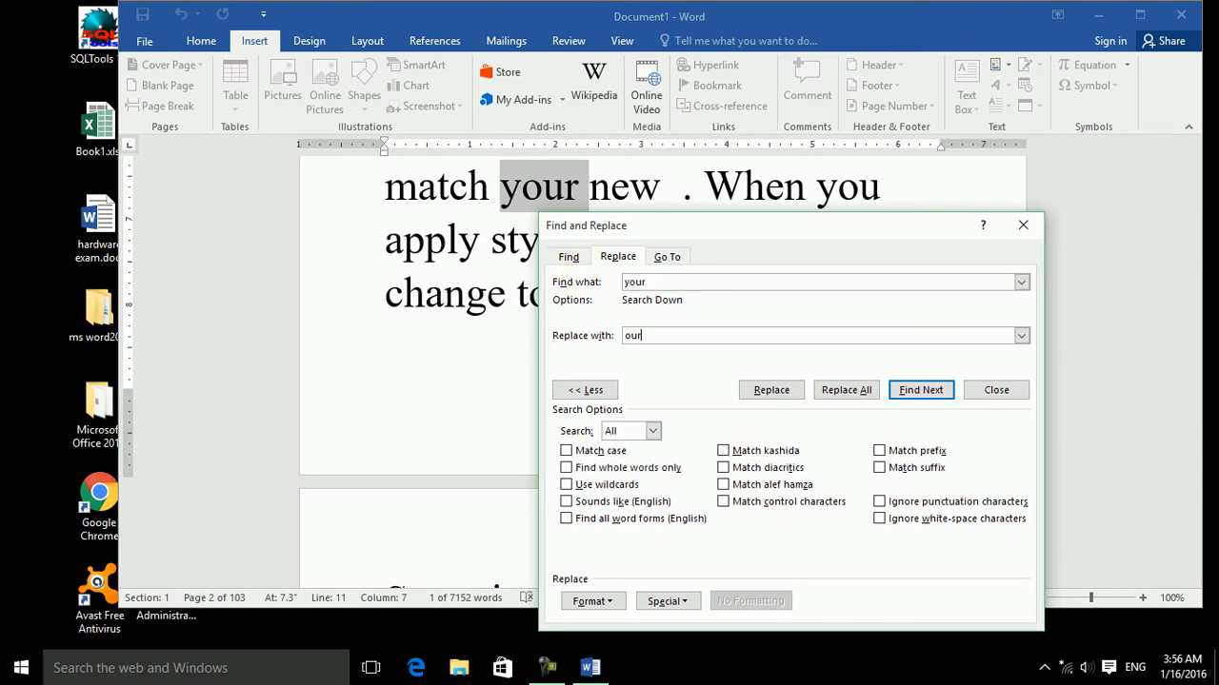
# Step: Replace the next few occurrences of "your" with "our" one at a time
pyautogui.click(775, 389)
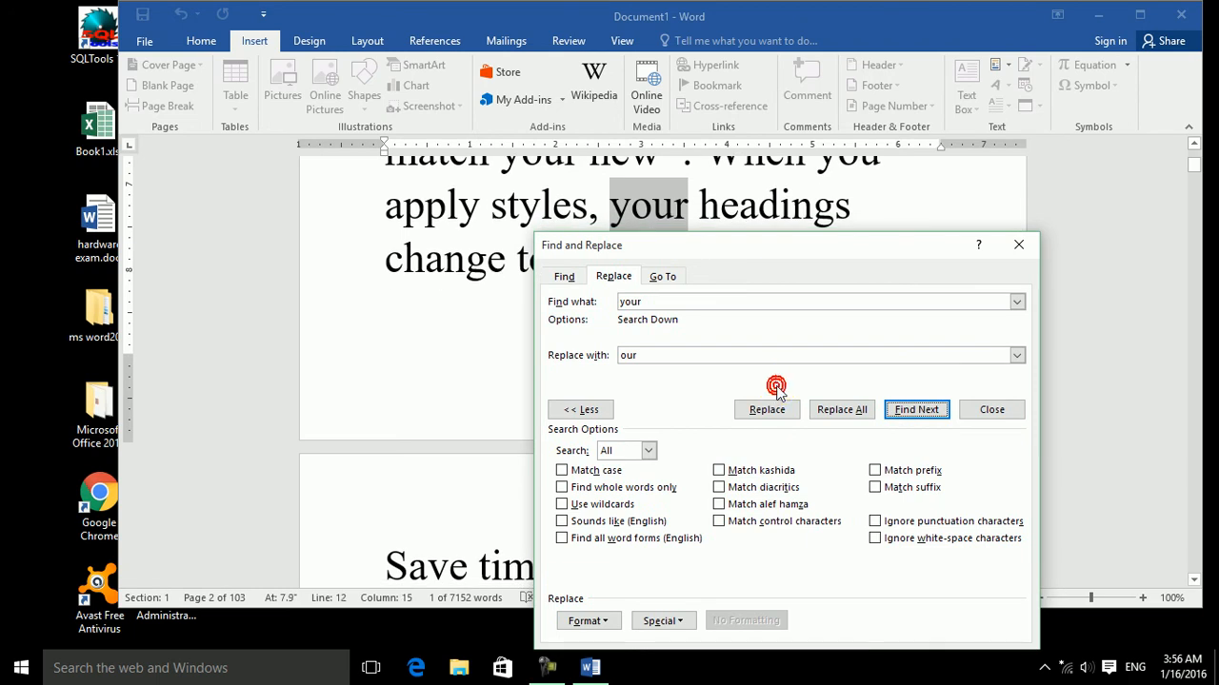
pyautogui.click(772, 406)
pyautogui.click(767, 409)
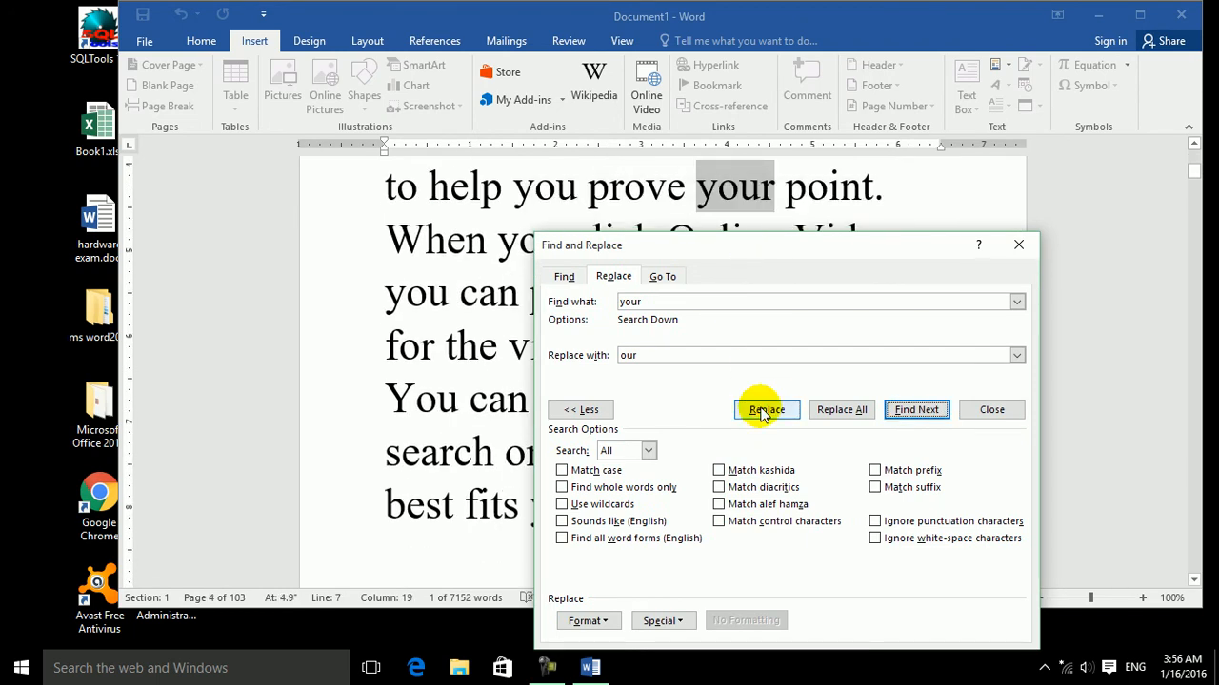
pyautogui.click(767, 410)
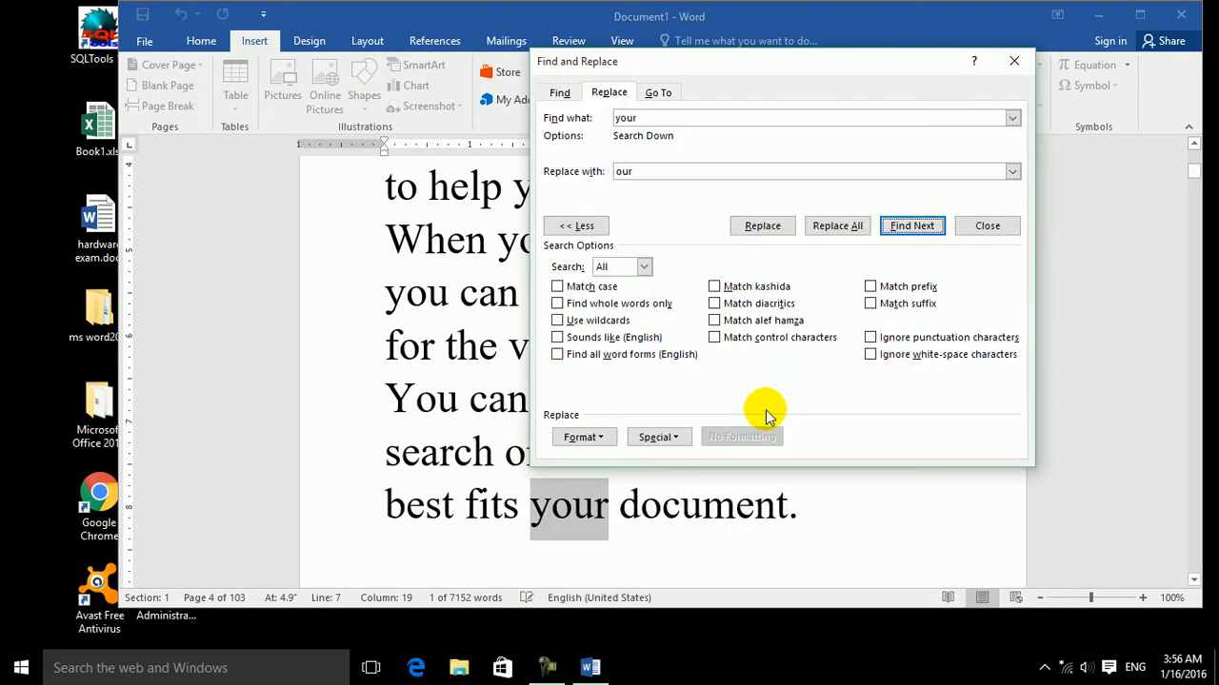
# Step: Replace all remaining occurrences of "your" with "our" throughout the document, check a replaced word, and close Find and Replace
pyautogui.click(834, 226)
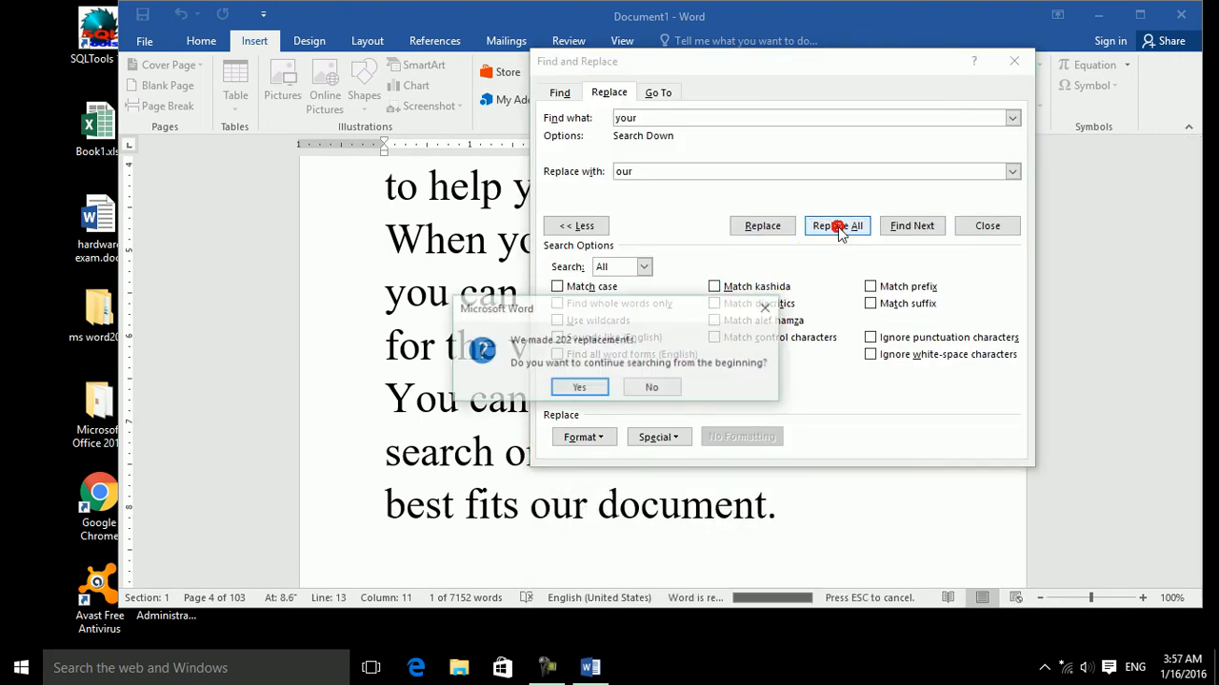
pyautogui.click(569, 387)
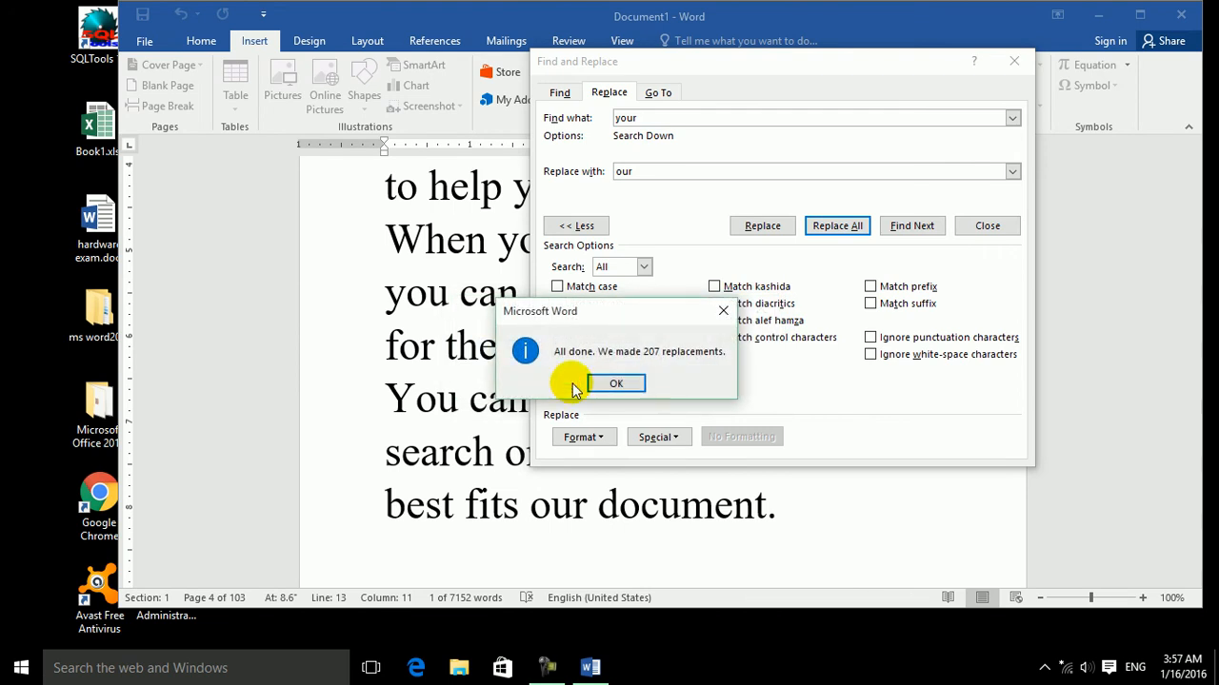
pyautogui.click(630, 390)
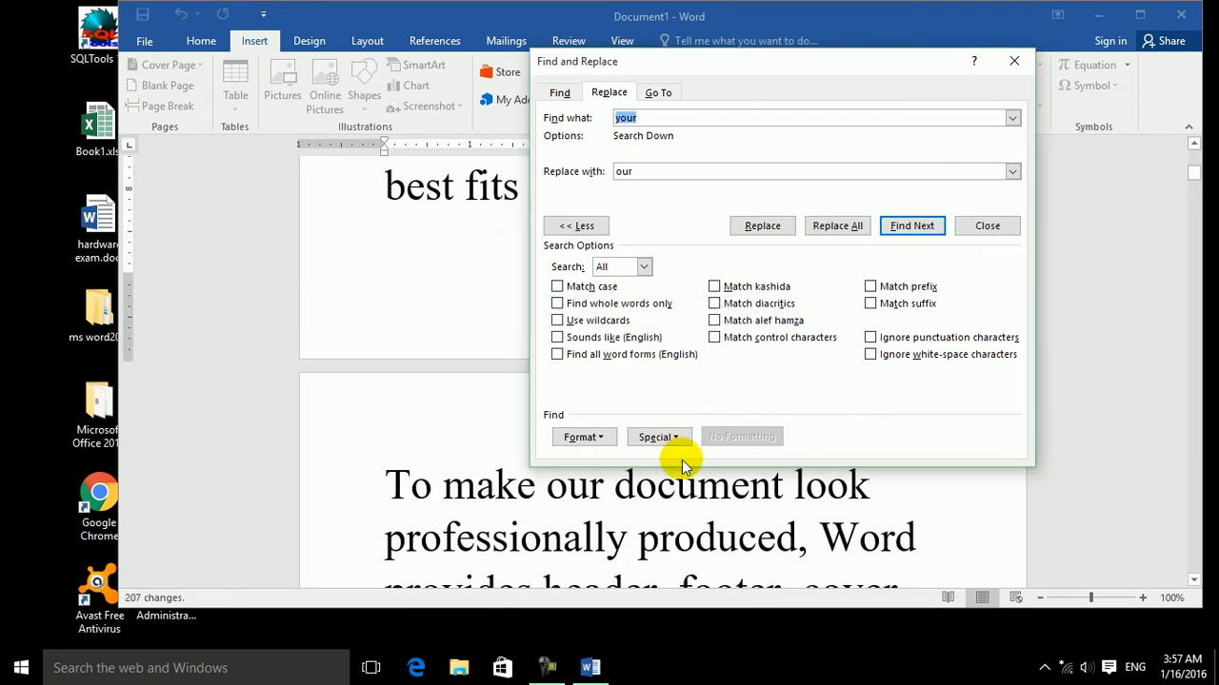
pyautogui.doubleClick(571, 496)
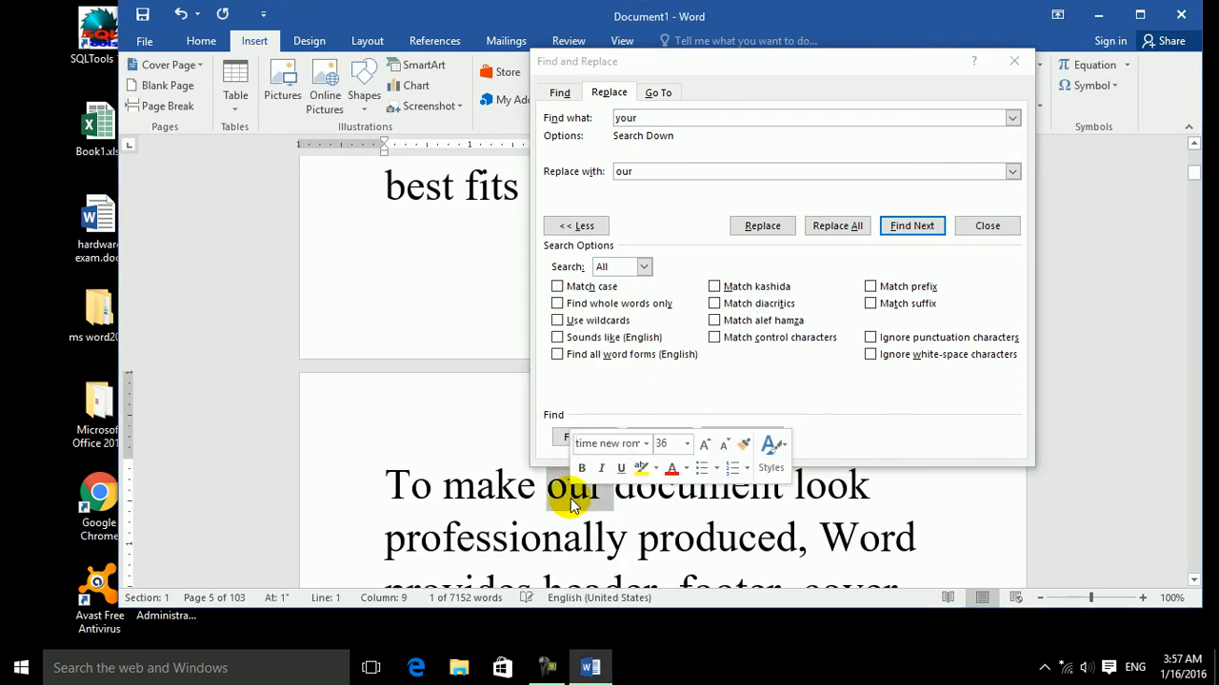
pyautogui.click(662, 171)
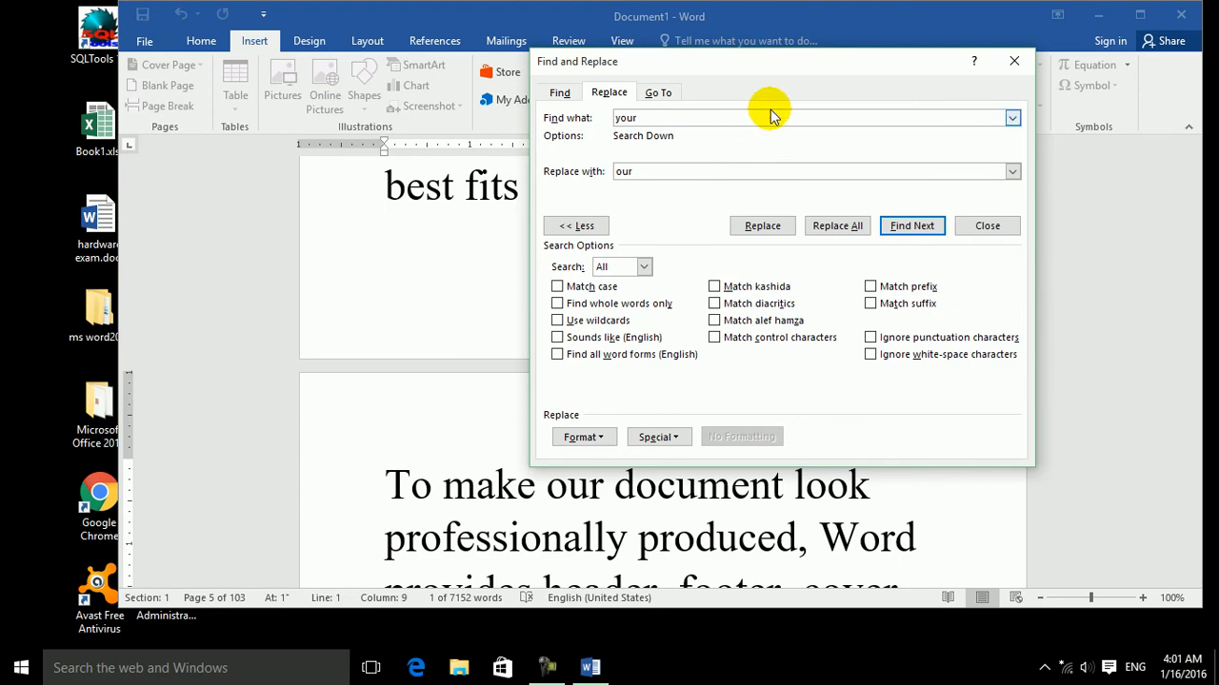
pyautogui.moveTo(791, 66); pyautogui.dragTo(700, 63)
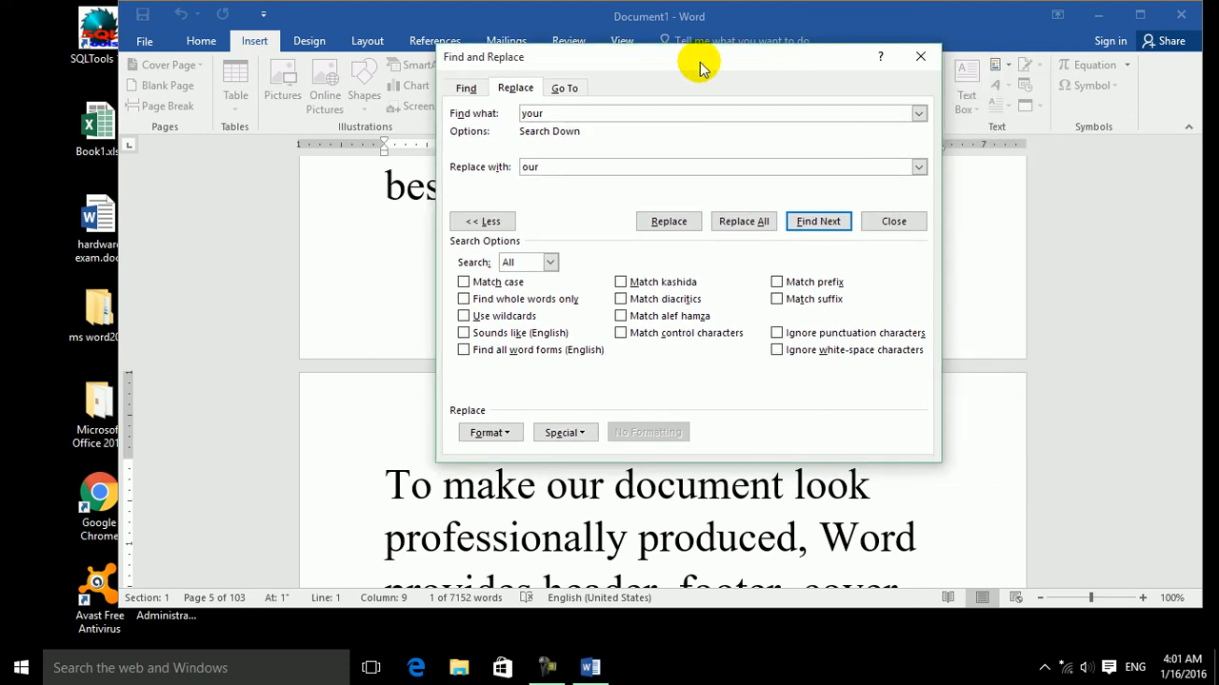
pyautogui.click(922, 55)
# Step: Review the Select options among the editing commands, and return to the insertion commands
pyautogui.moveTo(845, 21); pyautogui.dragTo(762, 21)
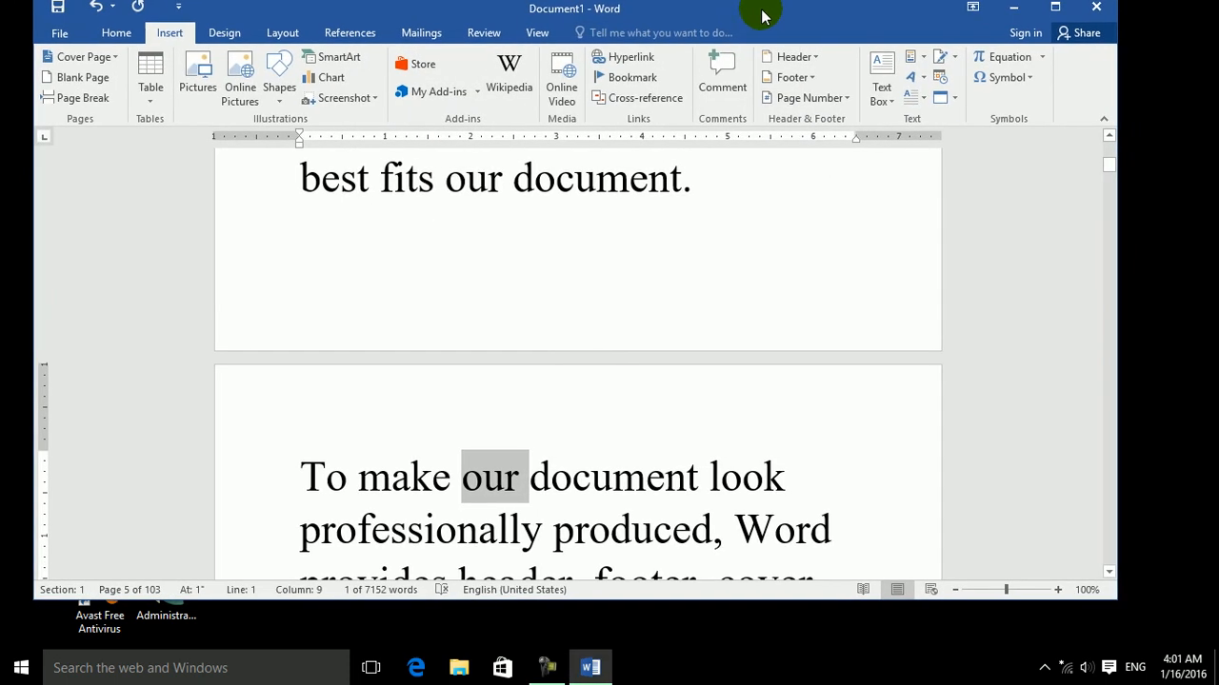
pyautogui.click(116, 41)
pyautogui.click(1062, 107)
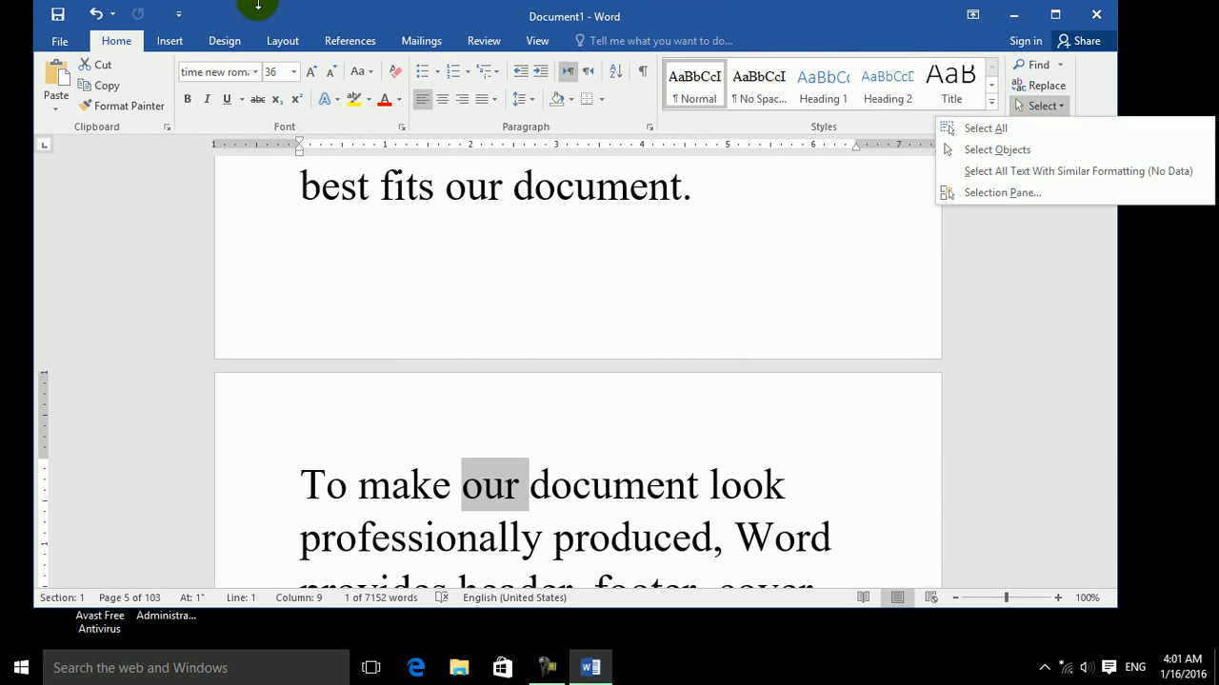
pyautogui.click(171, 40)
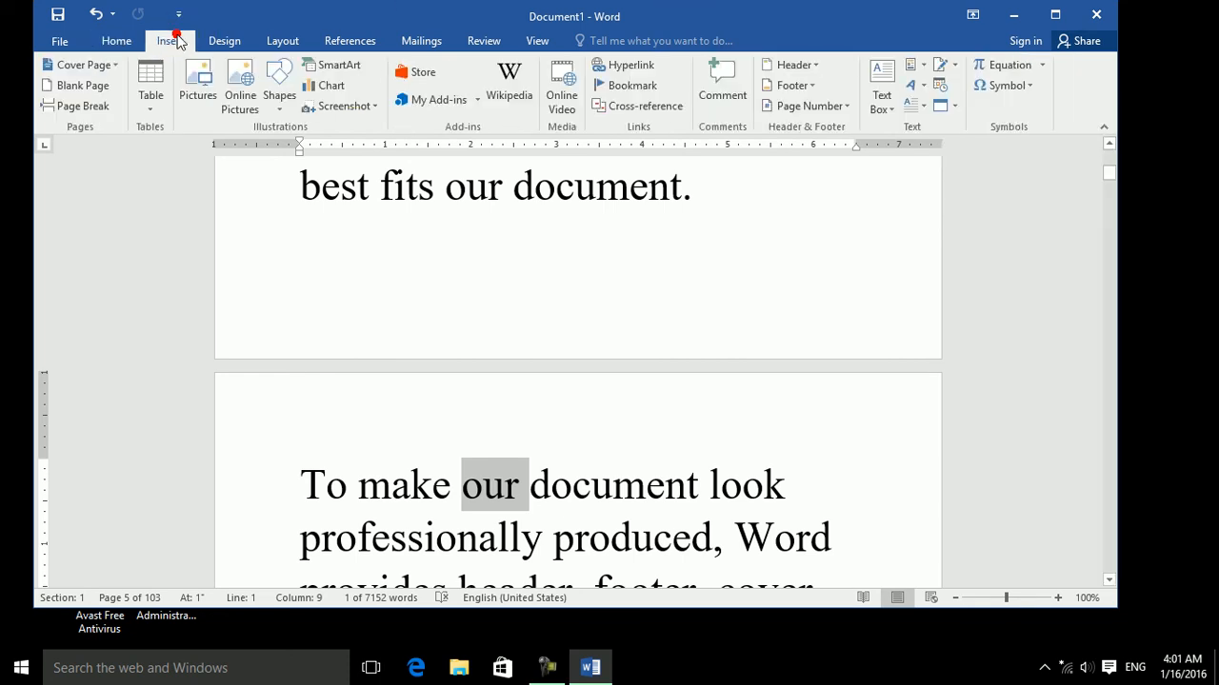
# Step: Draw a rectangle about 1.16" wide and 0.68" high over the text on page 4 and move it higher in the paragraph
pyautogui.click(281, 99)
pyautogui.click(325, 141)
pyautogui.moveTo(391, 184); pyautogui.dragTo(490, 243)
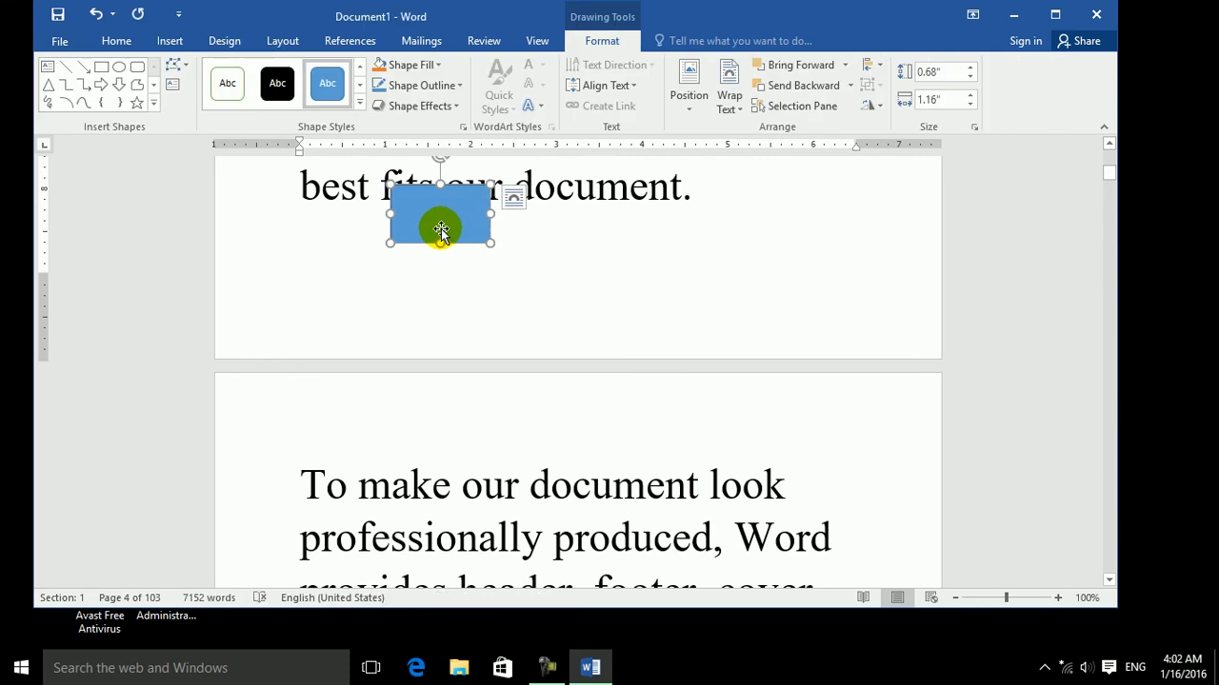
pyautogui.click(1108, 145)
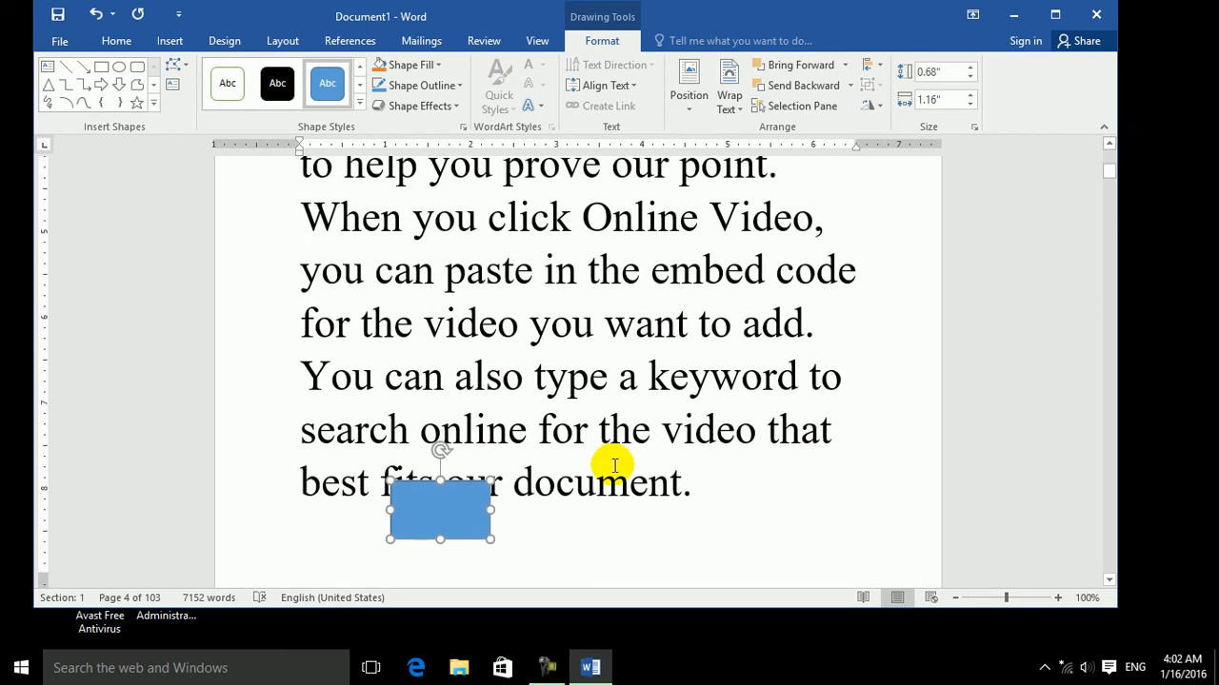
pyautogui.moveTo(427, 507); pyautogui.dragTo(341, 285)
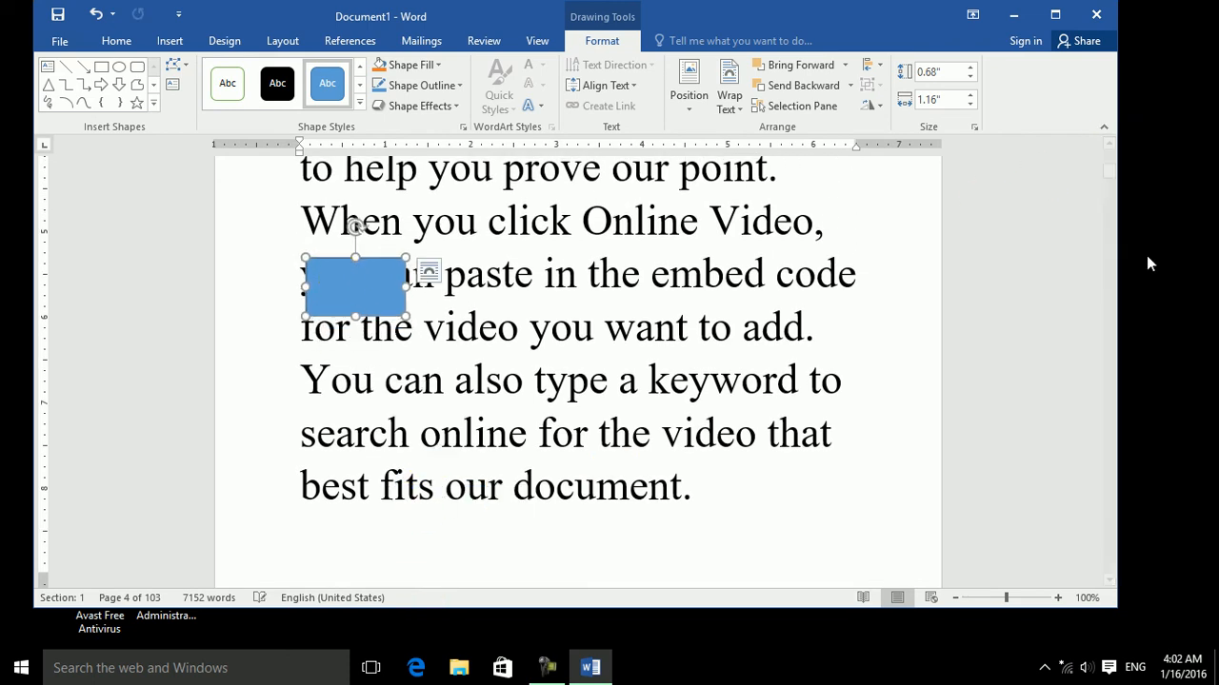
# Step: Duplicate the rectangle until six copies are scattered across the "Video provides" paragraph and the blank line above it
pyautogui.click(1108, 144)
pyautogui.click(1108, 145)
pyautogui.moveTo(375, 489); pyautogui.dragTo(650, 511)
pyautogui.moveTo(511, 391); pyautogui.dragTo(710, 300)
pyautogui.moveTo(631, 371); pyautogui.dragTo(745, 437)
pyautogui.moveTo(498, 384); pyautogui.dragTo(438, 286)
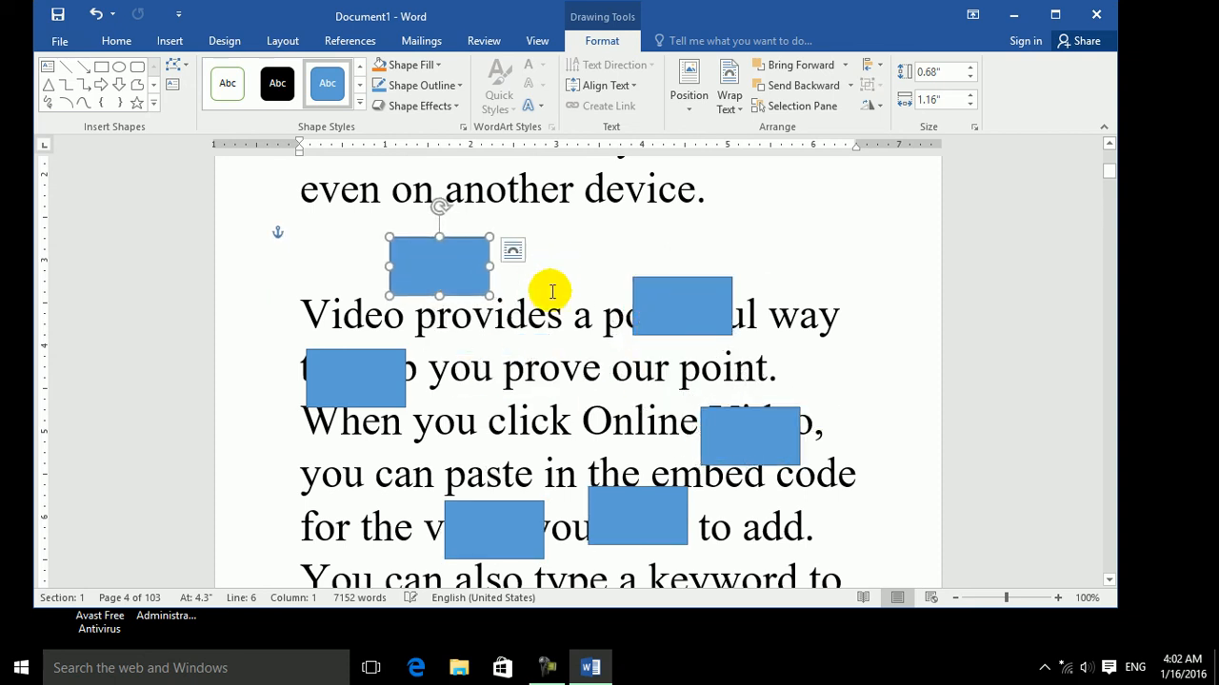
# Step: Use Select All to select all text and shapes, delete them, and undo the deletion
pyautogui.click(504, 347)
pyautogui.click(1045, 106)
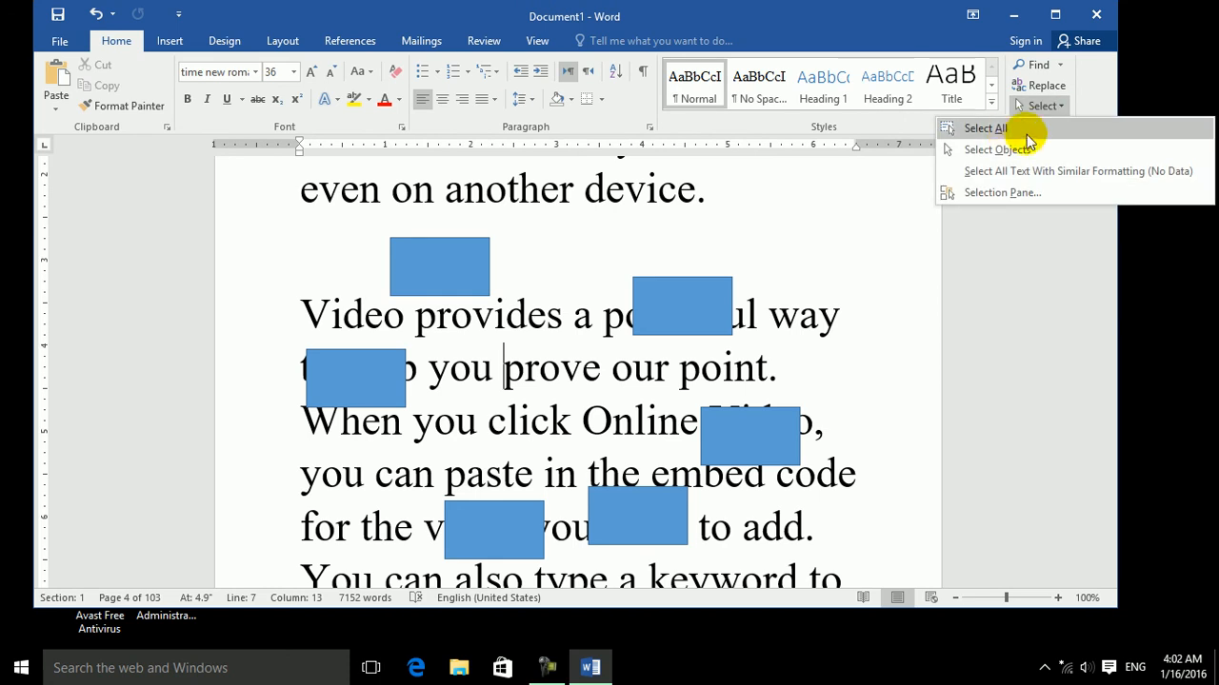
pyautogui.click(993, 128)
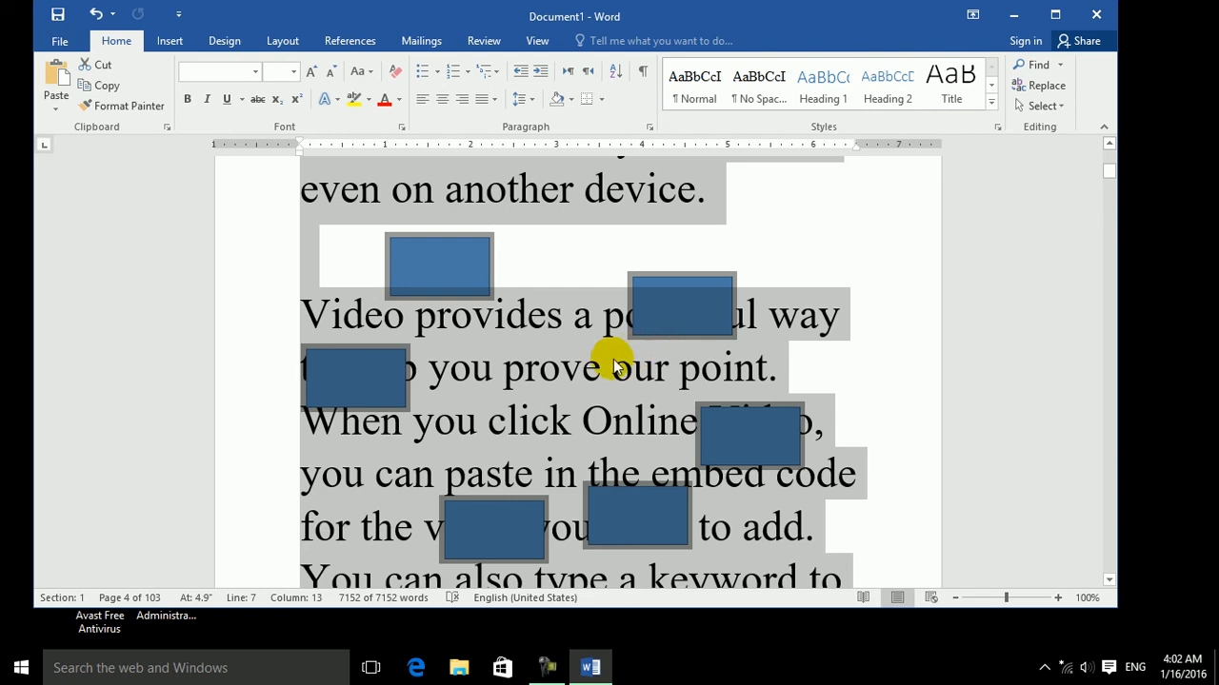
pyautogui.press('Delete')
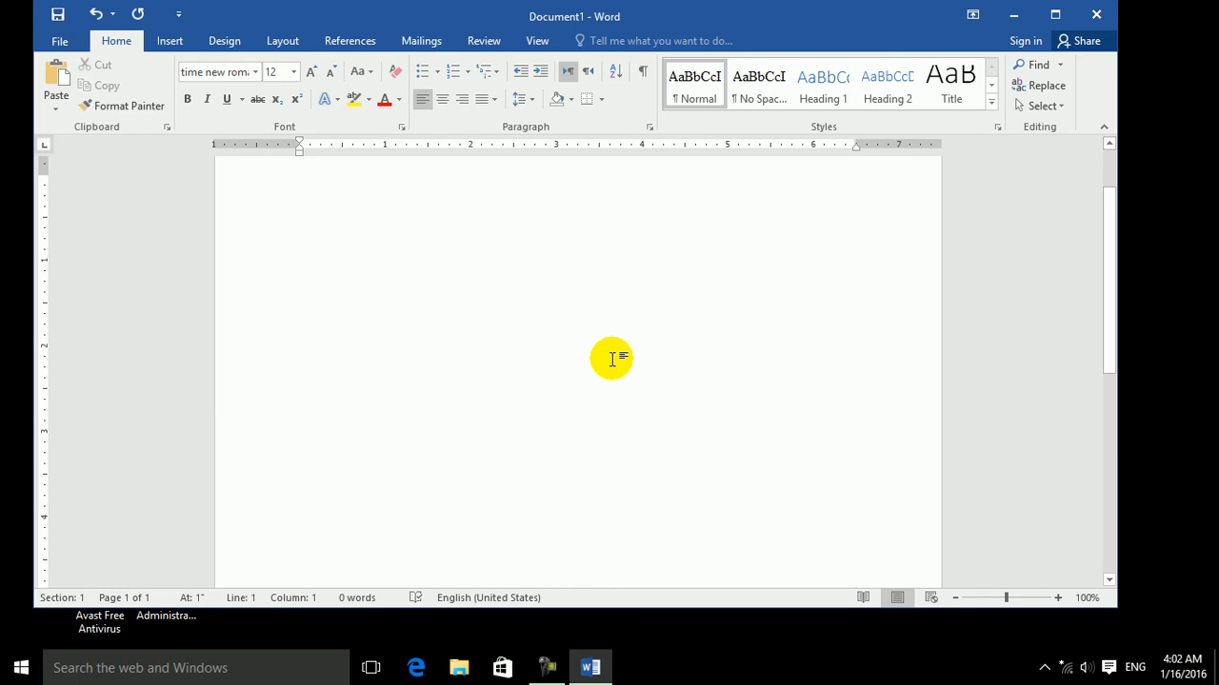
pyautogui.hotkey('ctrl', 'z')
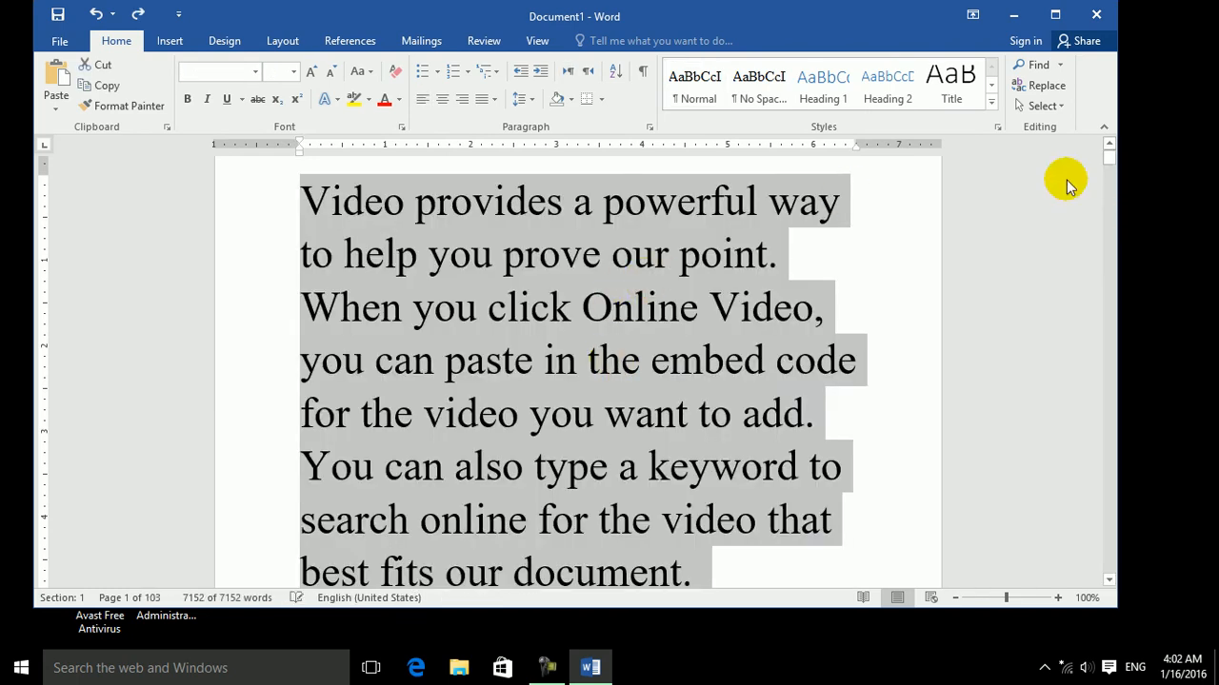
# Step: Go to the start of the document and move through the text back to the rectangles on page 4
pyautogui.hotkey('ctrl', 'End')
pyautogui.press('Up')
pyautogui.hotkey('ctrl', 'Home')
pyautogui.hotkey('ctrl', 'pagedown')
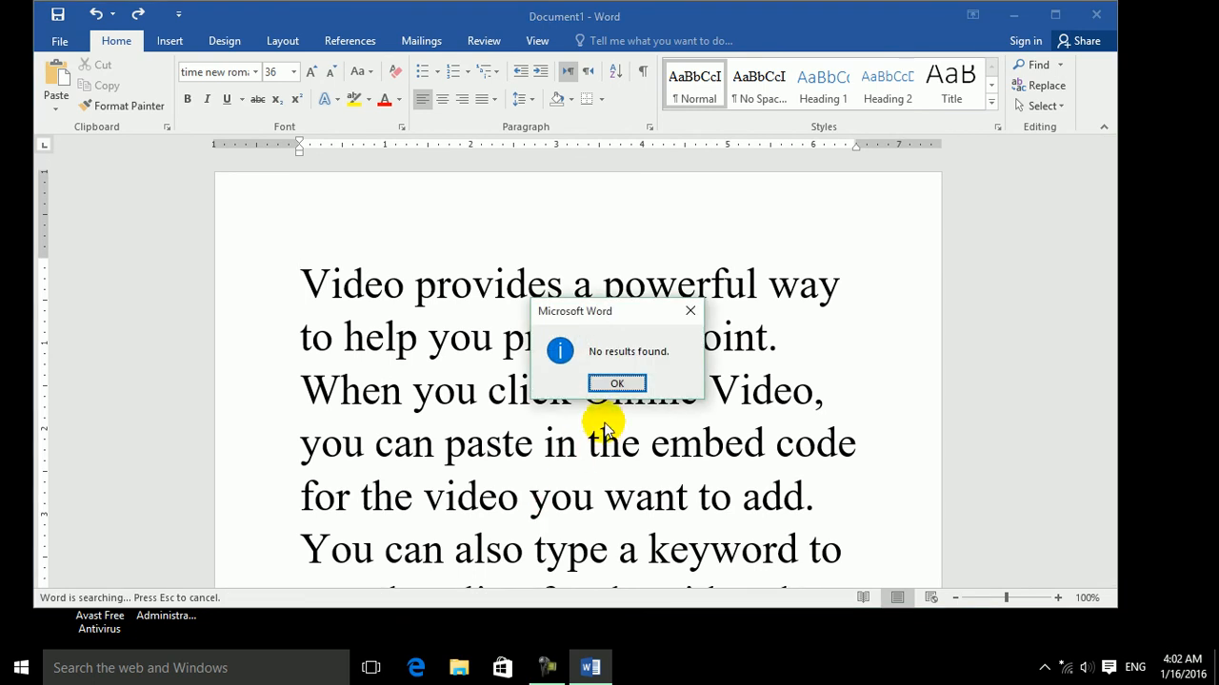
pyautogui.click(617, 383)
pyautogui.press('Down')
pyautogui.press('Down')
pyautogui.press('Down')
pyautogui.press('Down')
pyautogui.press('Down')
pyautogui.press('Down')
pyautogui.press('Down')
pyautogui.press('Down')
pyautogui.press('Down')
pyautogui.press('Down')
pyautogui.press('Down')
pyautogui.press('Down')
pyautogui.press('Down')
pyautogui.press('Down')
pyautogui.press('Down')
pyautogui.press('Down')
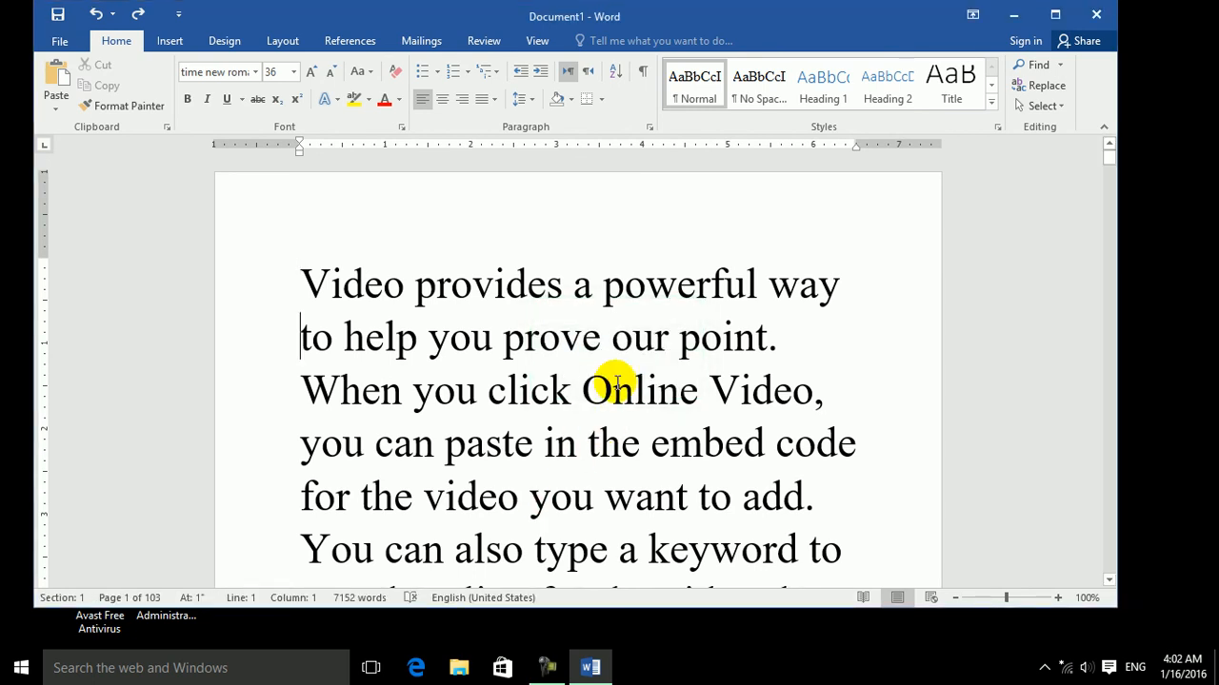
pyautogui.press('Down')
pyautogui.press('Down')
pyautogui.press('Down')
pyautogui.press('Down')
pyautogui.press('Down')
pyautogui.press('Down')
pyautogui.press('Down')
pyautogui.press('Down')
pyautogui.press('Down')
pyautogui.press('Down')
pyautogui.press('Down')
pyautogui.press('Down')
pyautogui.press('Down')
pyautogui.press('Down')
pyautogui.press('Down')
pyautogui.press('Down')
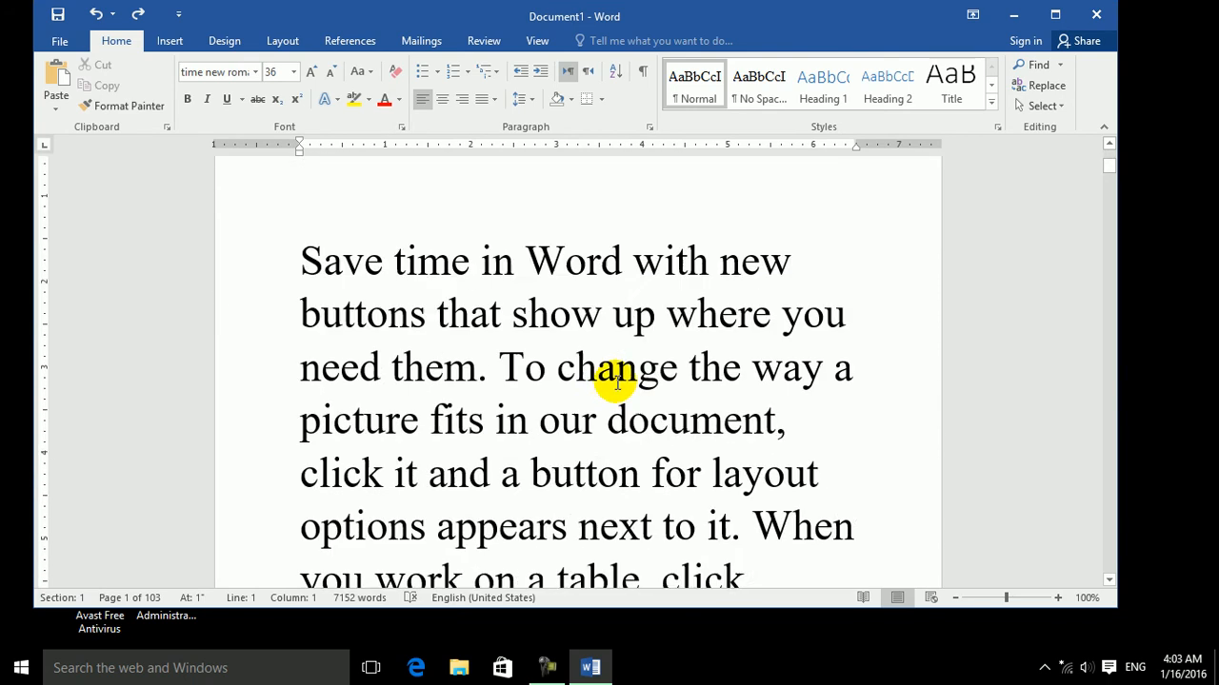
pyautogui.press('Up')
pyautogui.press('Up')
pyautogui.press('Up')
pyautogui.press('Up')
pyautogui.press('Up')
pyautogui.press('Up')
pyautogui.press('Up')
pyautogui.press('Up')
pyautogui.press('Up')
pyautogui.press('Up')
pyautogui.press('Up')
pyautogui.press('Up')
pyautogui.press('Up')
pyautogui.press('Up')
pyautogui.press('Up')
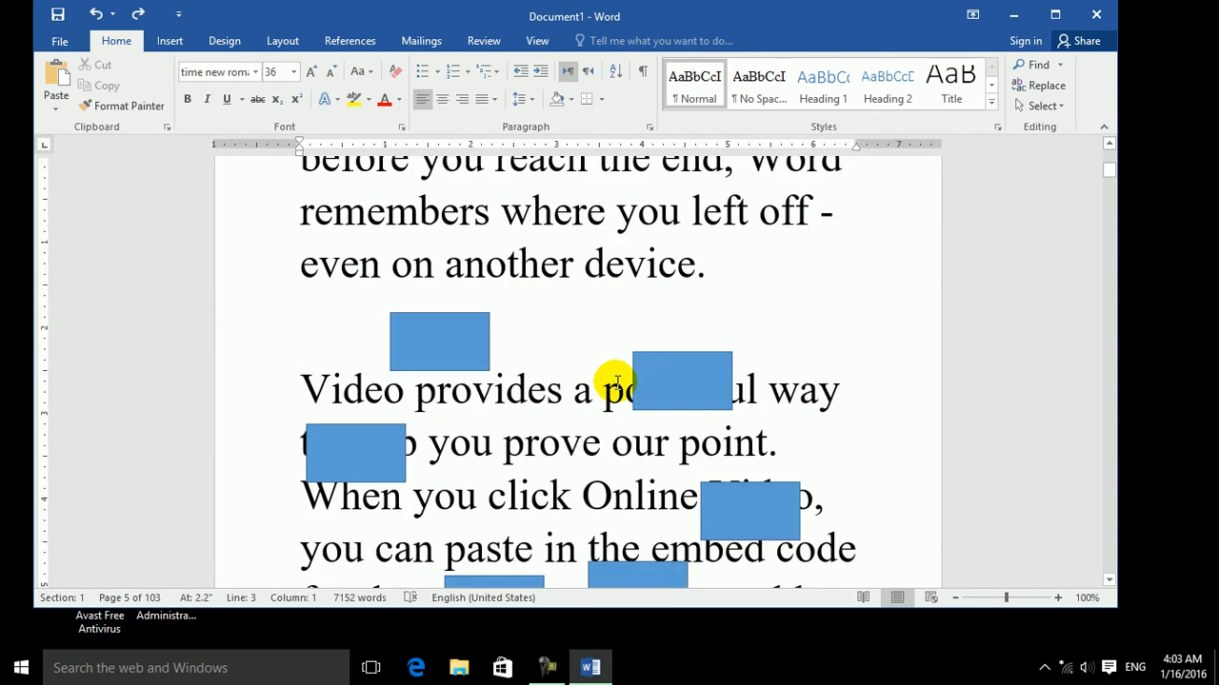
pyautogui.press('Down')
pyautogui.press('Down')
pyautogui.press('Down')
pyautogui.press('Down')
pyautogui.press('Down')
pyautogui.press('Down')
pyautogui.press('Down')
pyautogui.press('Down')
pyautogui.press('Down')
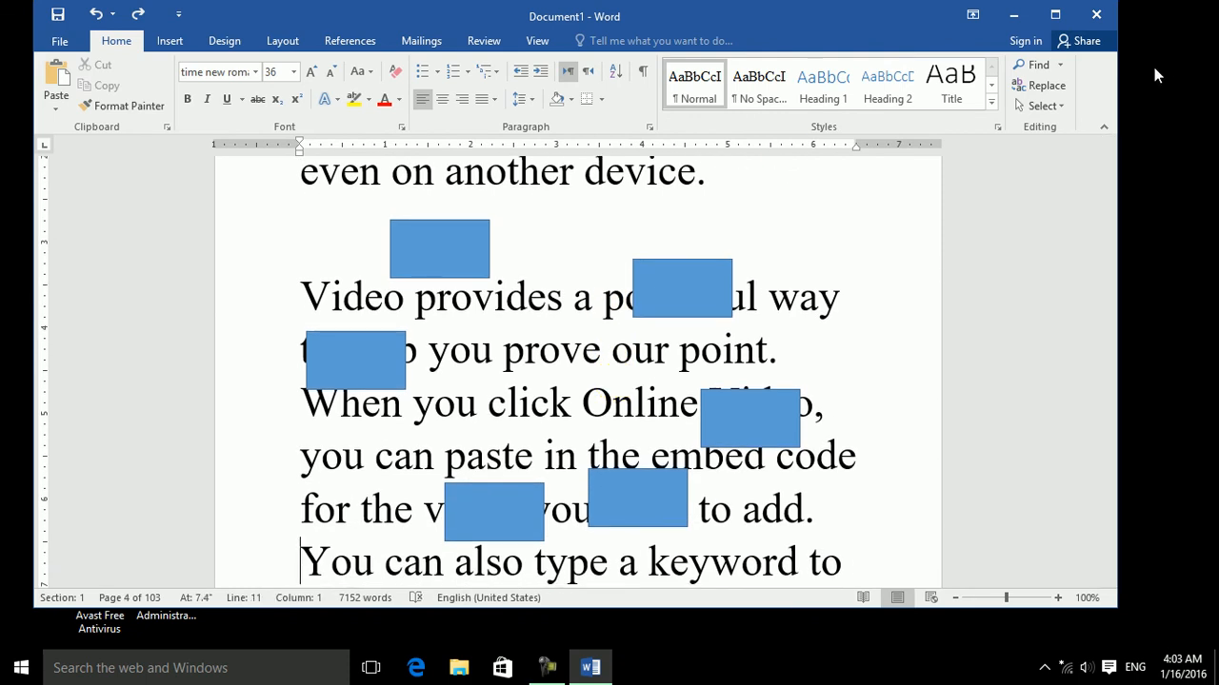
# Step: Try to select the rectangles as a group with Select Objects, and clear the resulting selection
pyautogui.click(1047, 106)
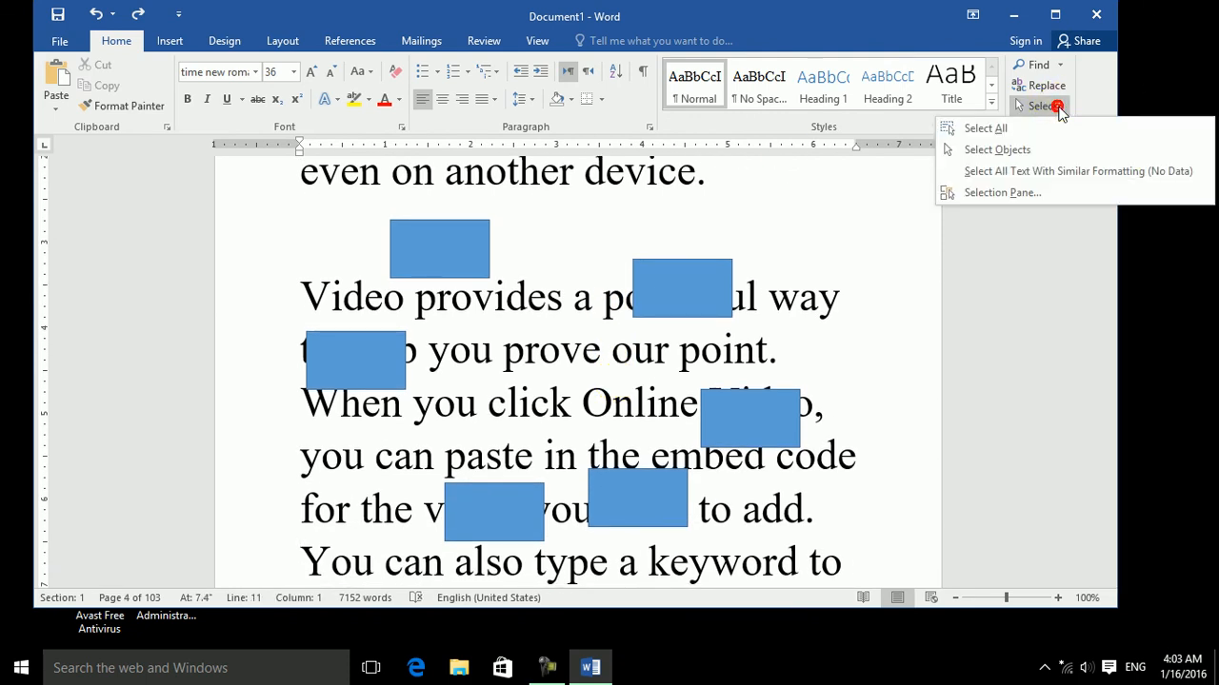
pyautogui.click(1041, 152)
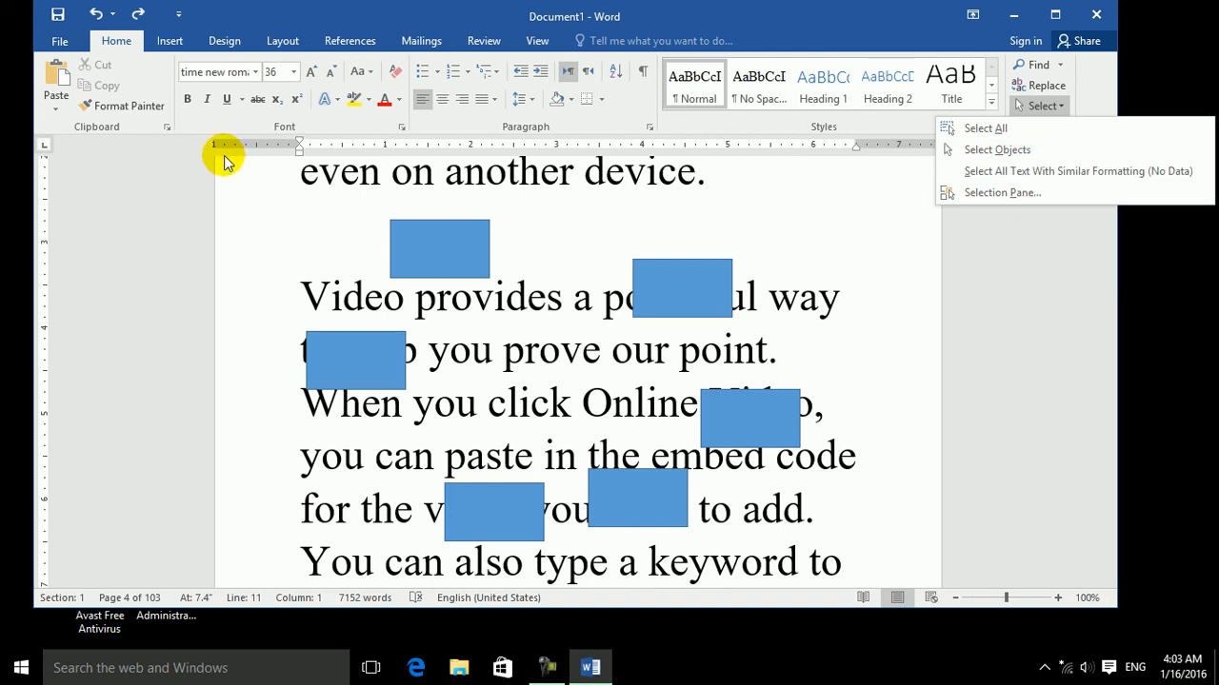
pyautogui.moveTo(265, 172); pyautogui.dragTo(640, 530)
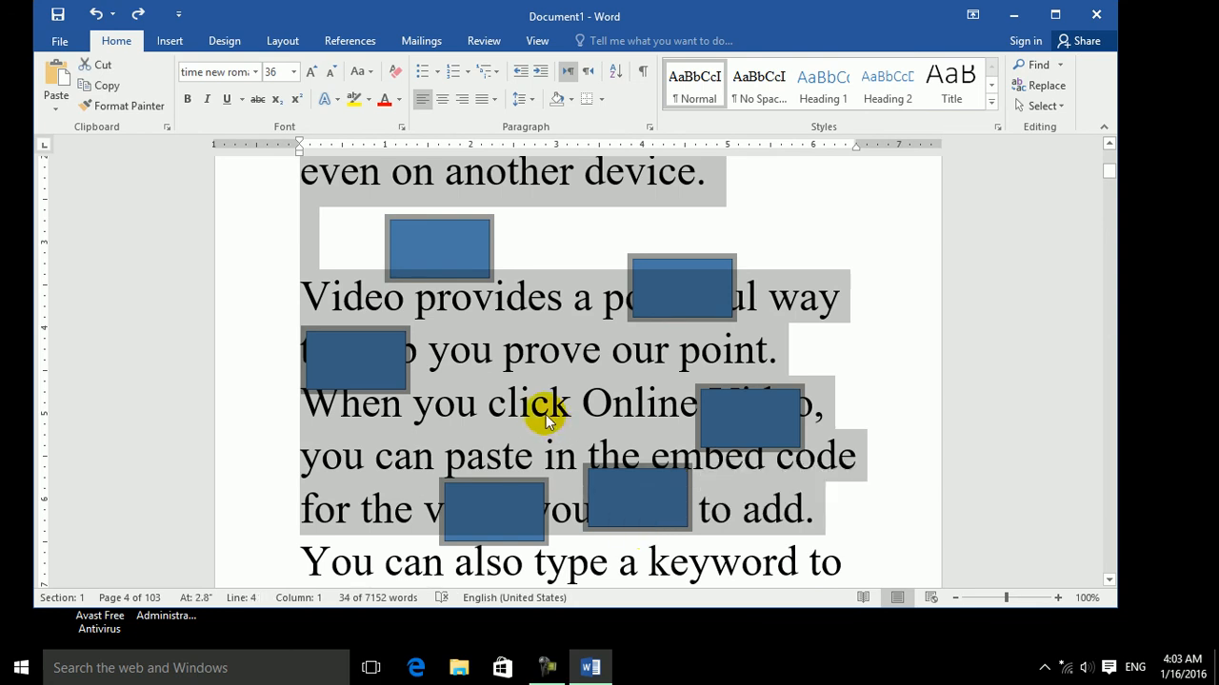
pyautogui.click(549, 406)
# Step: Select all six rectangles together with Select Objects and shift them slightly to the left
pyautogui.click(1064, 107)
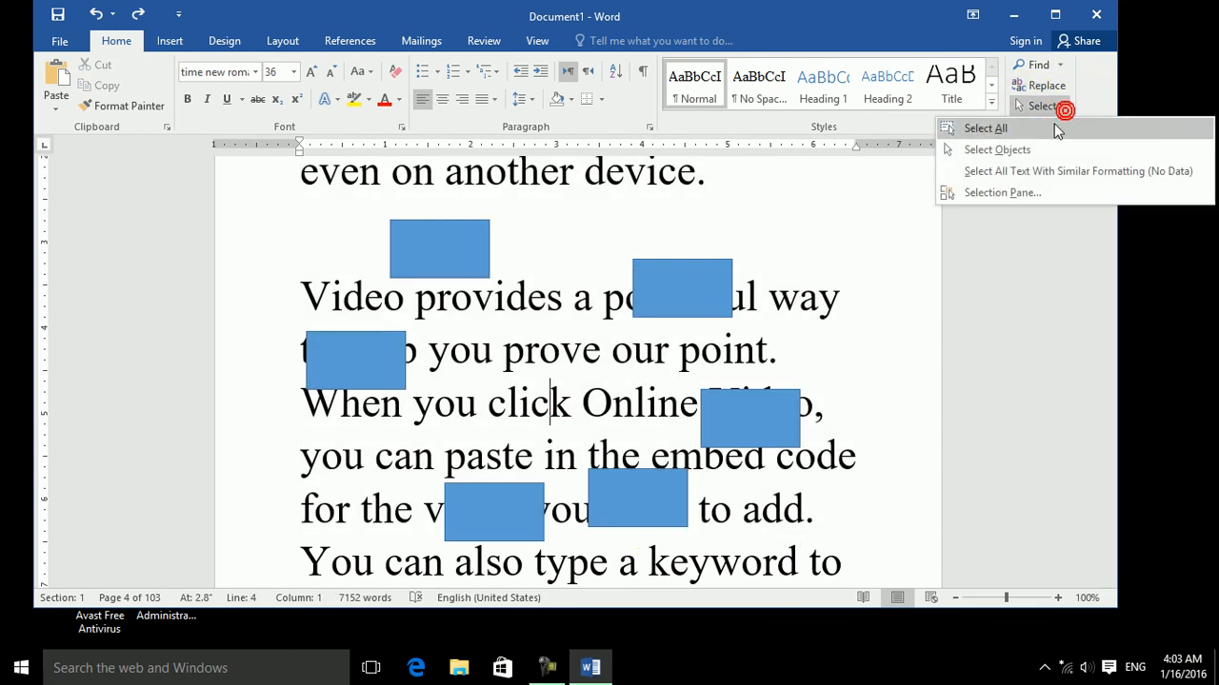
pyautogui.click(996, 151)
pyautogui.moveTo(260, 203)
pyautogui.mouseDown()
pyautogui.moveTo(713, 511)
pyautogui.moveTo(902, 579)
pyautogui.mouseUp()
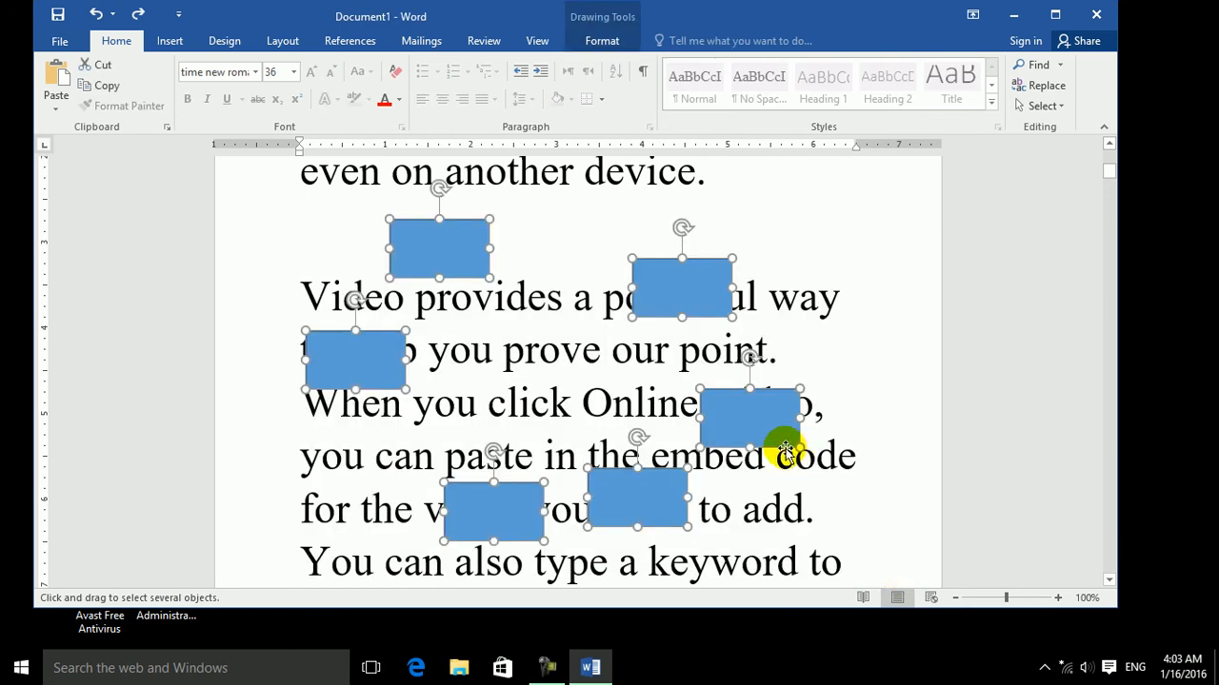
pyautogui.moveTo(743, 430)
pyautogui.mouseDown()
pyautogui.moveTo(740, 471)
pyautogui.moveTo(774, 457)
pyautogui.moveTo(708, 416)
pyautogui.moveTo(729, 428)
pyautogui.mouseUp()
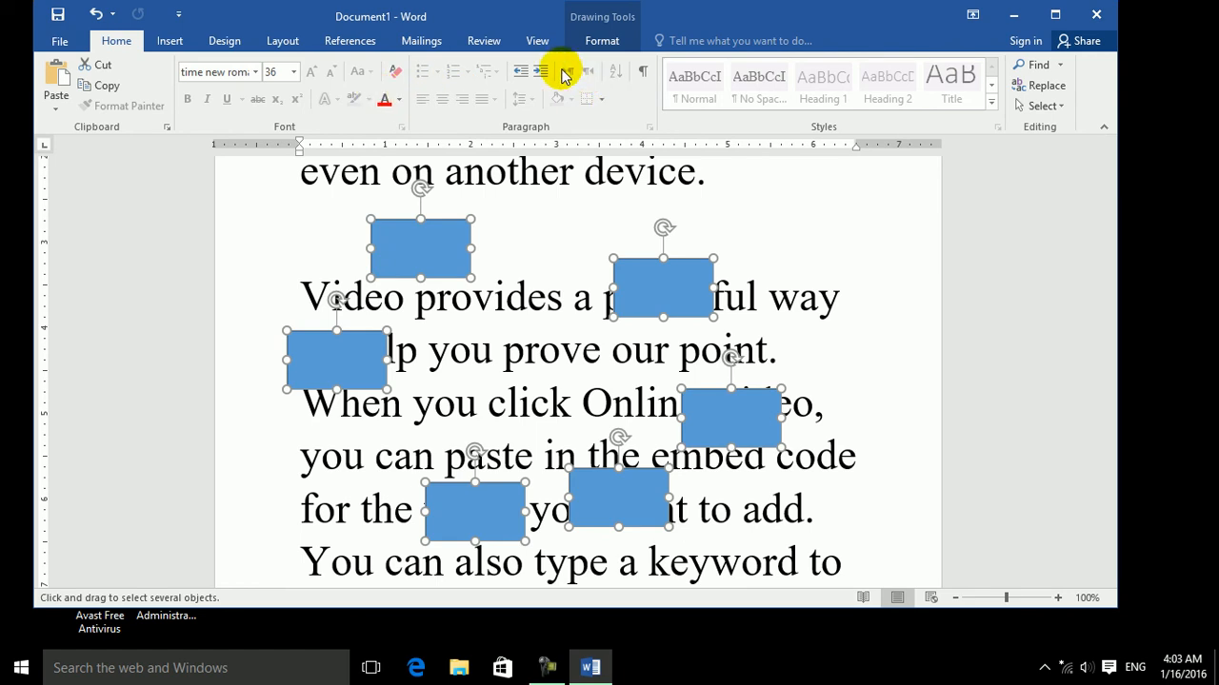
# Step: Apply the dark blue gradient theme style to the selected rectangles and move them together up and to the right
pyautogui.click(602, 41)
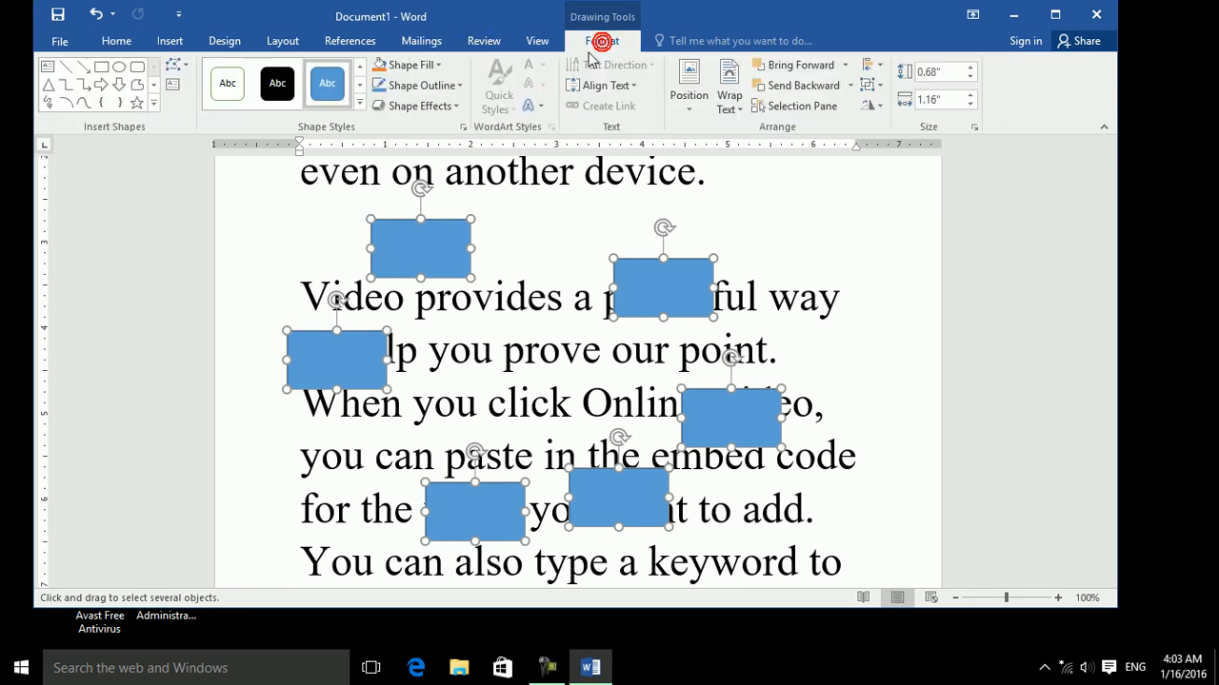
pyautogui.click(359, 102)
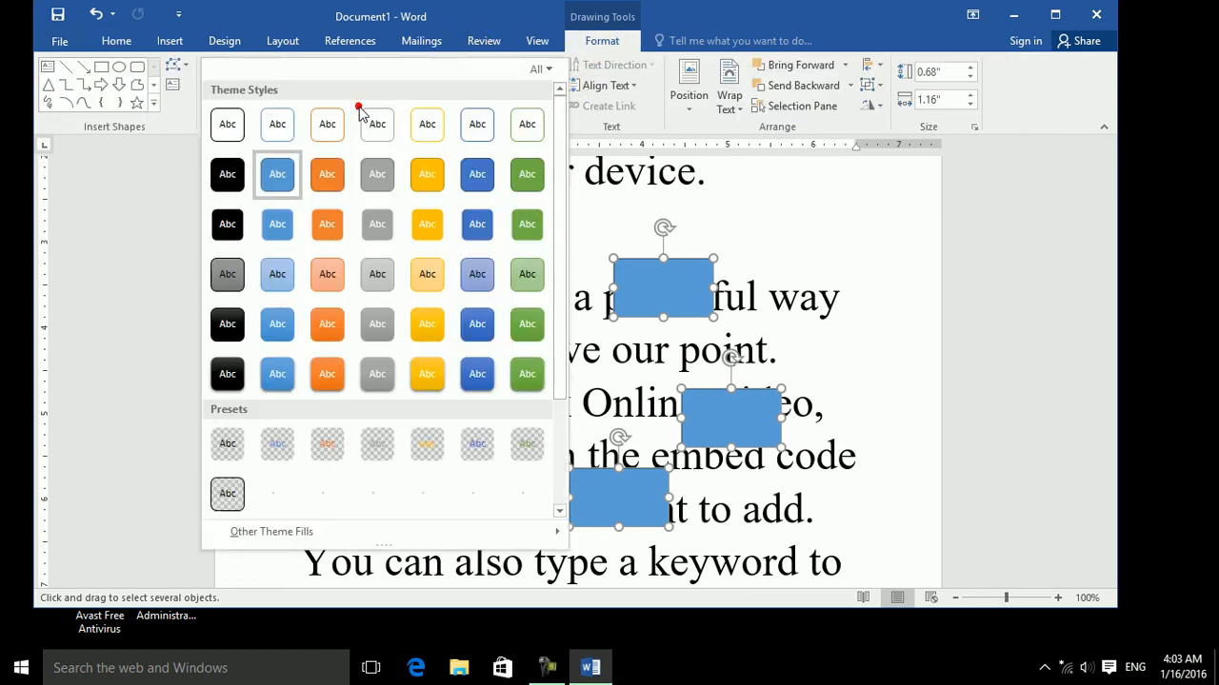
pyautogui.click(477, 324)
pyautogui.moveTo(441, 281); pyautogui.dragTo(509, 237)
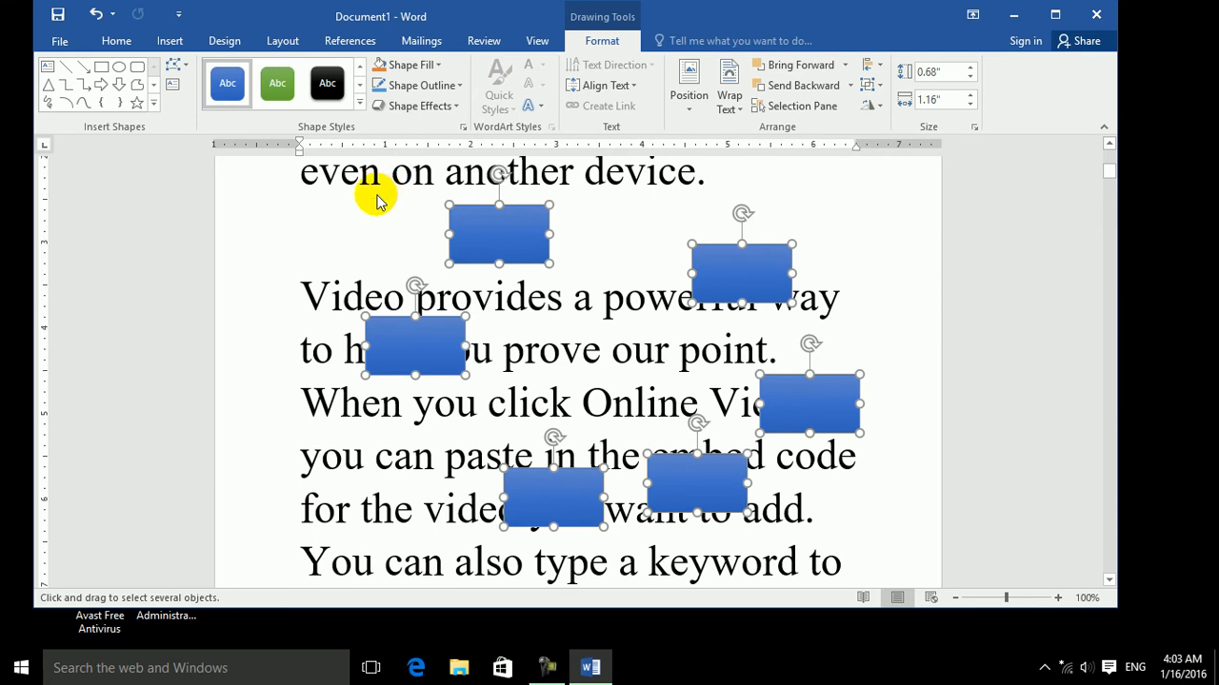
# Step: Review the Select options while the rectangles are selected, and return to the document text with the shapes deselected
pyautogui.click(79, 44)
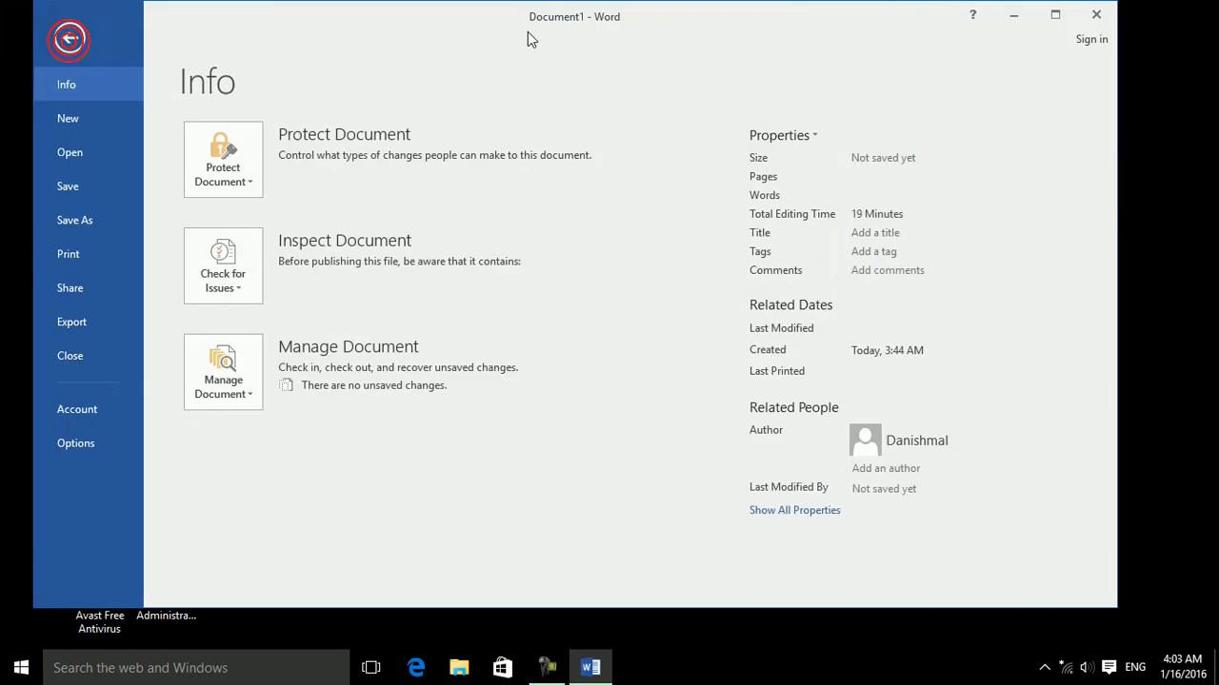
pyautogui.click(68, 38)
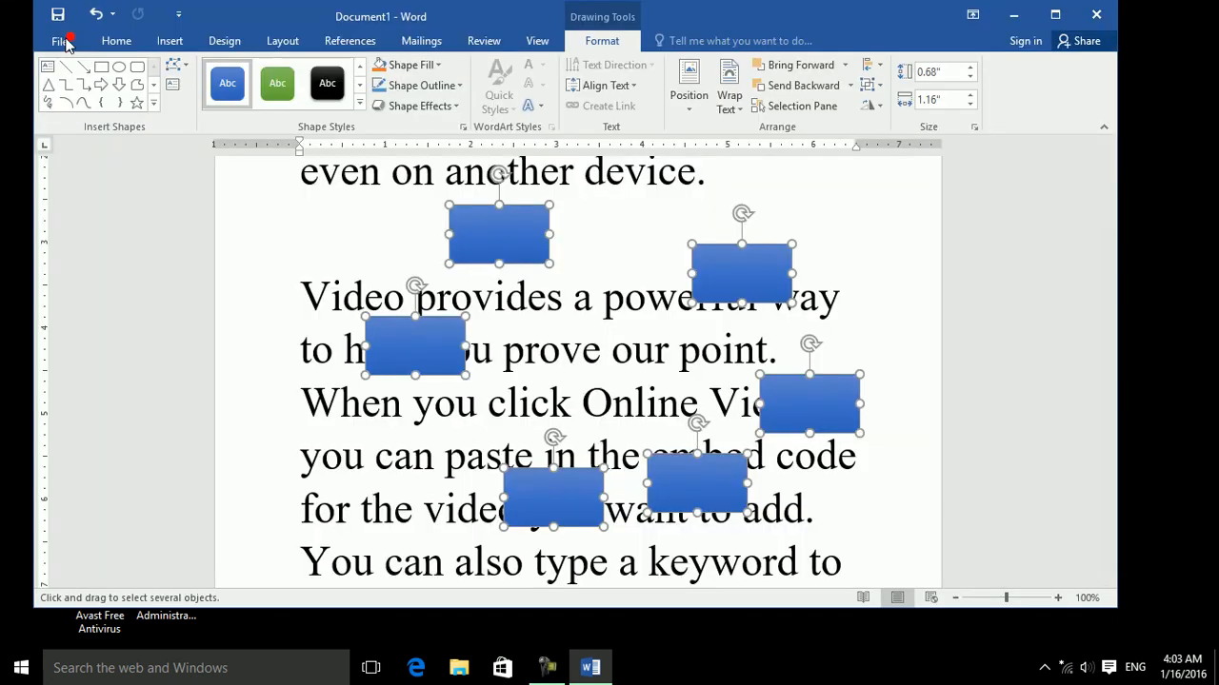
pyautogui.click(114, 41)
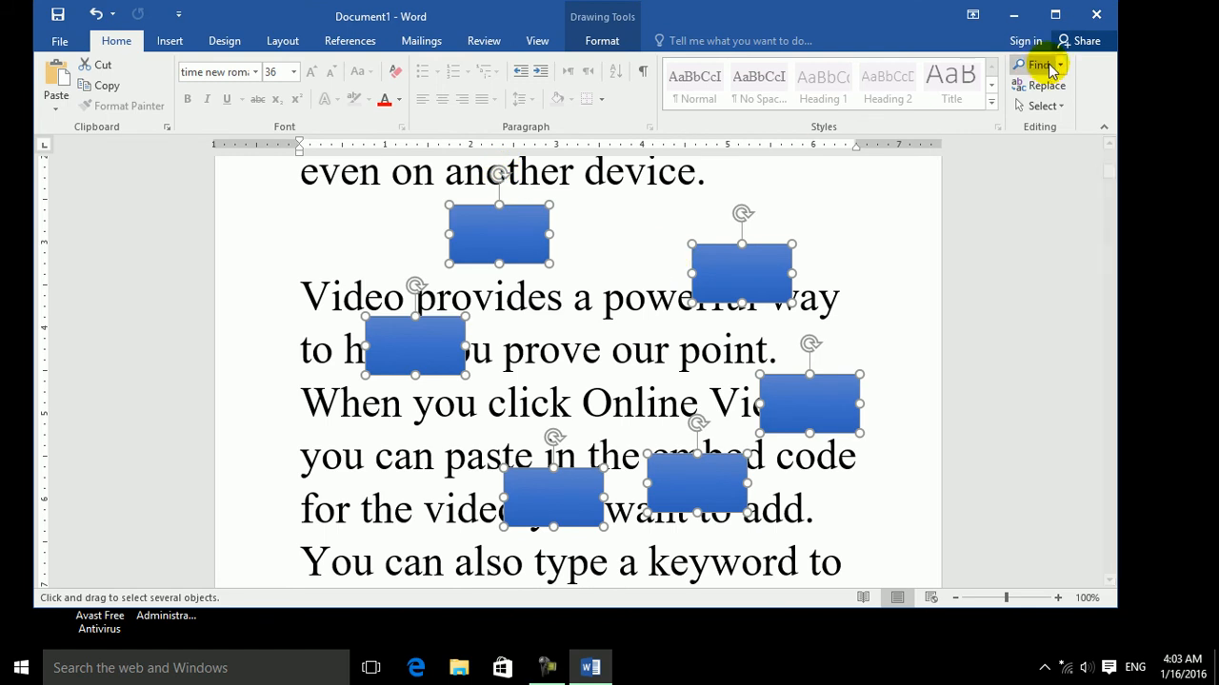
pyautogui.click(1052, 105)
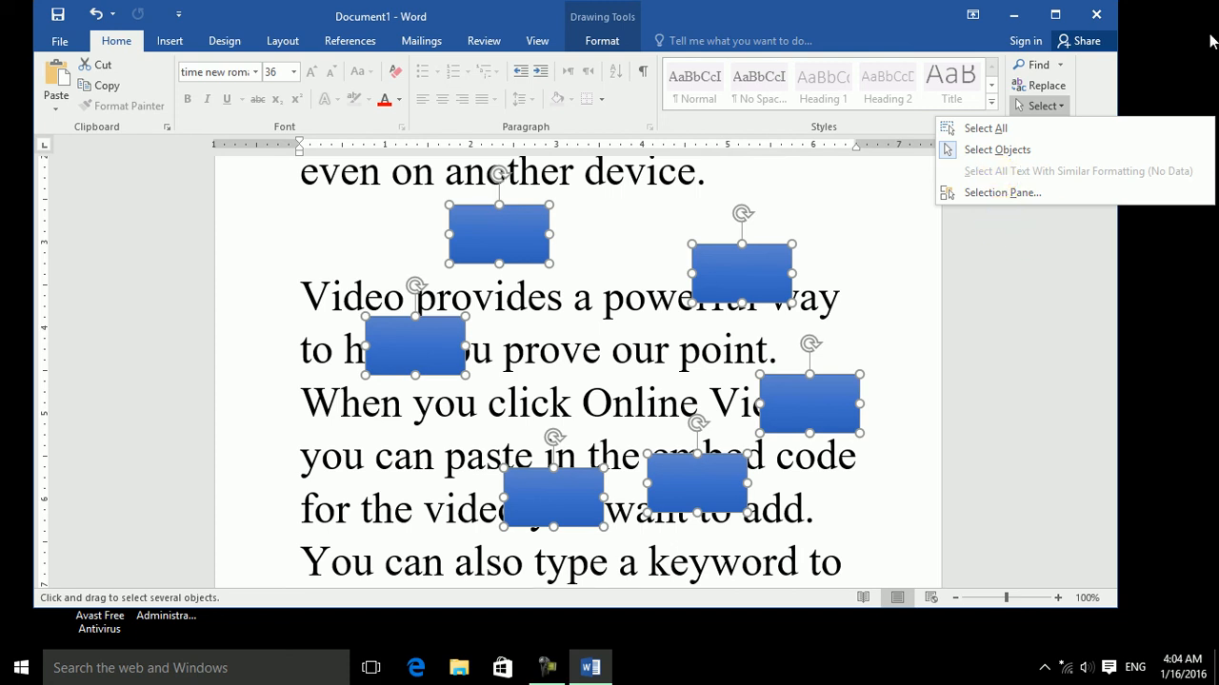
pyautogui.click(590, 357)
pyautogui.click(590, 355)
# Step: Delete the entire document content and enter "Noun" as the first line, followed by a new line
pyautogui.hotkey('ctrl', 'a')
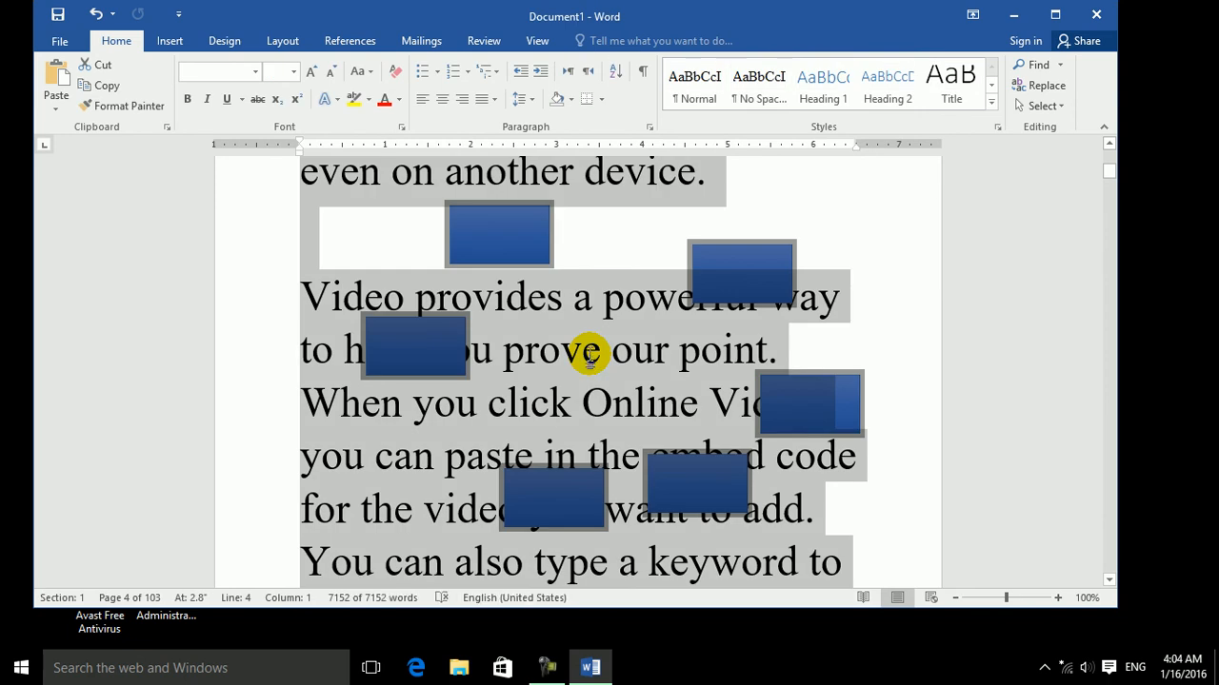
pyautogui.press('Delete')
pyautogui.write('n')
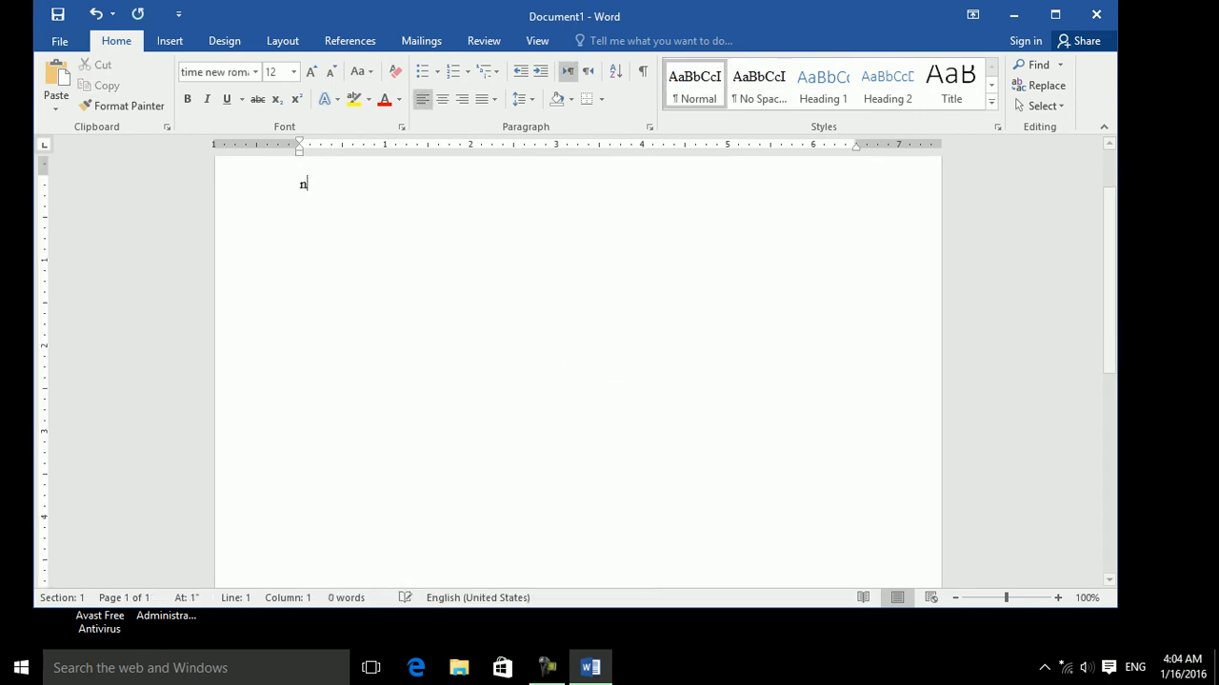
pyautogui.write('oun')
pyautogui.press('Return')
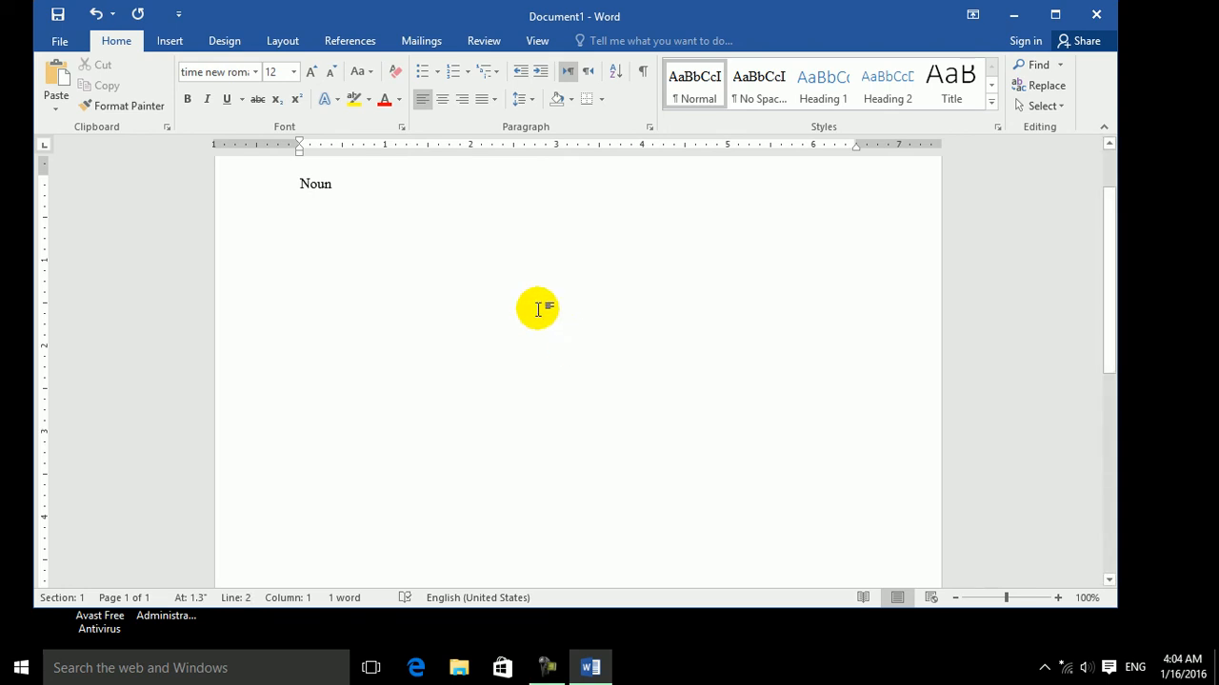
# Step: Turn on "Don't add space between paragraphs of the same style" for all the text, and return to the empty second line
pyautogui.hotkey('ctrl', 'a')
pyautogui.click(651, 128)
pyautogui.click(430, 445)
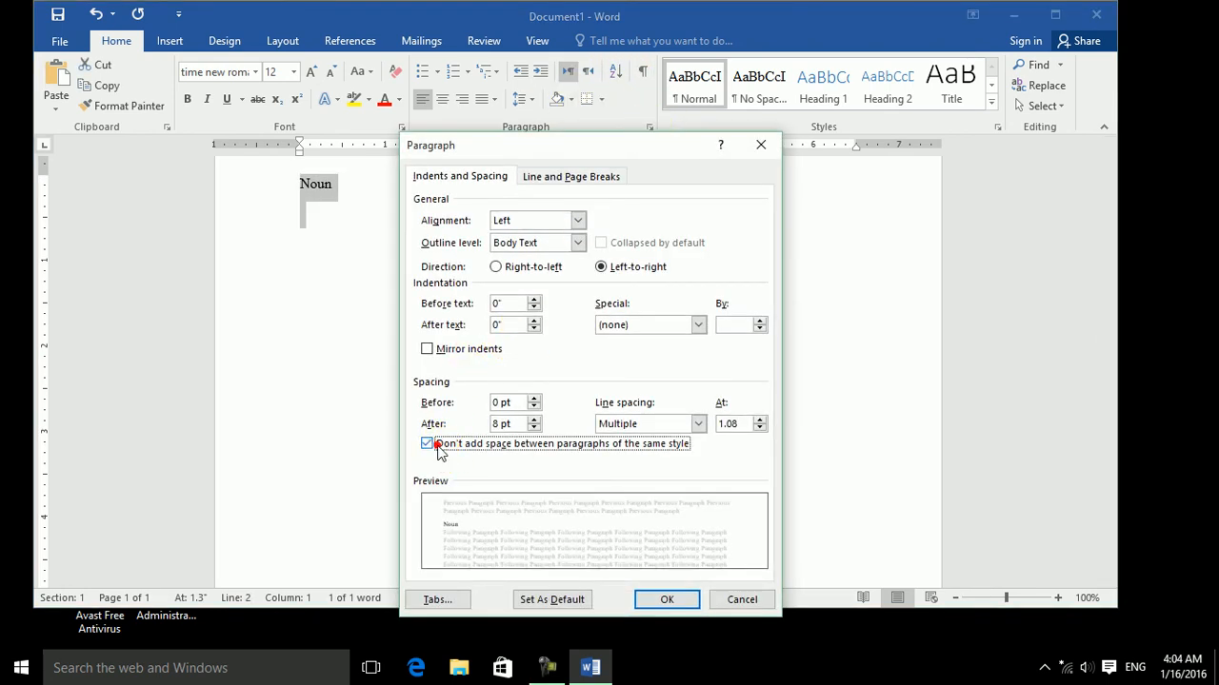
pyautogui.click(691, 603)
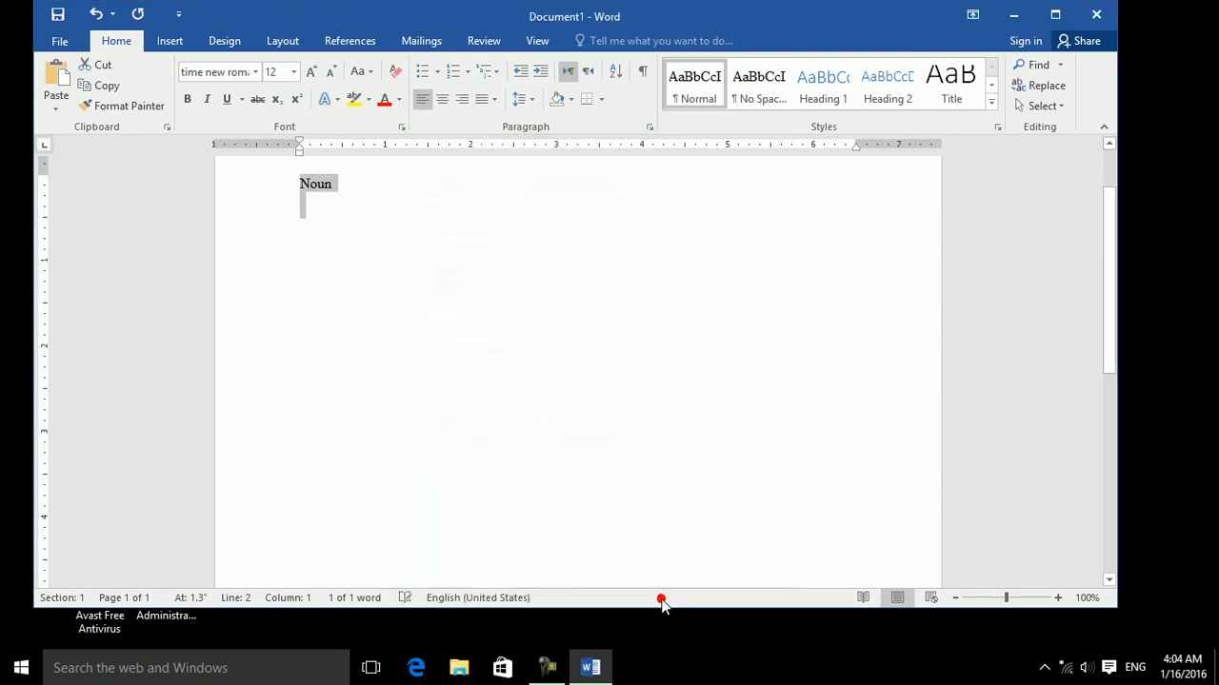
pyautogui.click(318, 212)
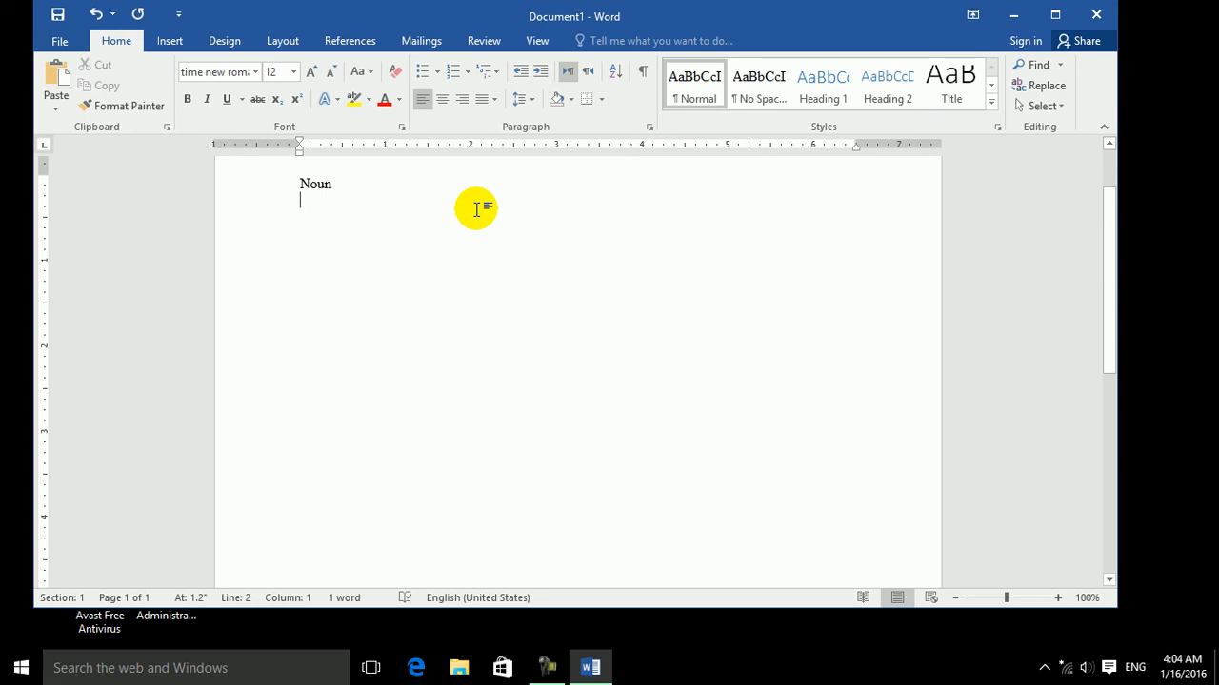
# Step: Generate one paragraph of sample text below "Noun" with =rand(1), and add "pronoun" on the line after it
pyautogui.write('=rand')
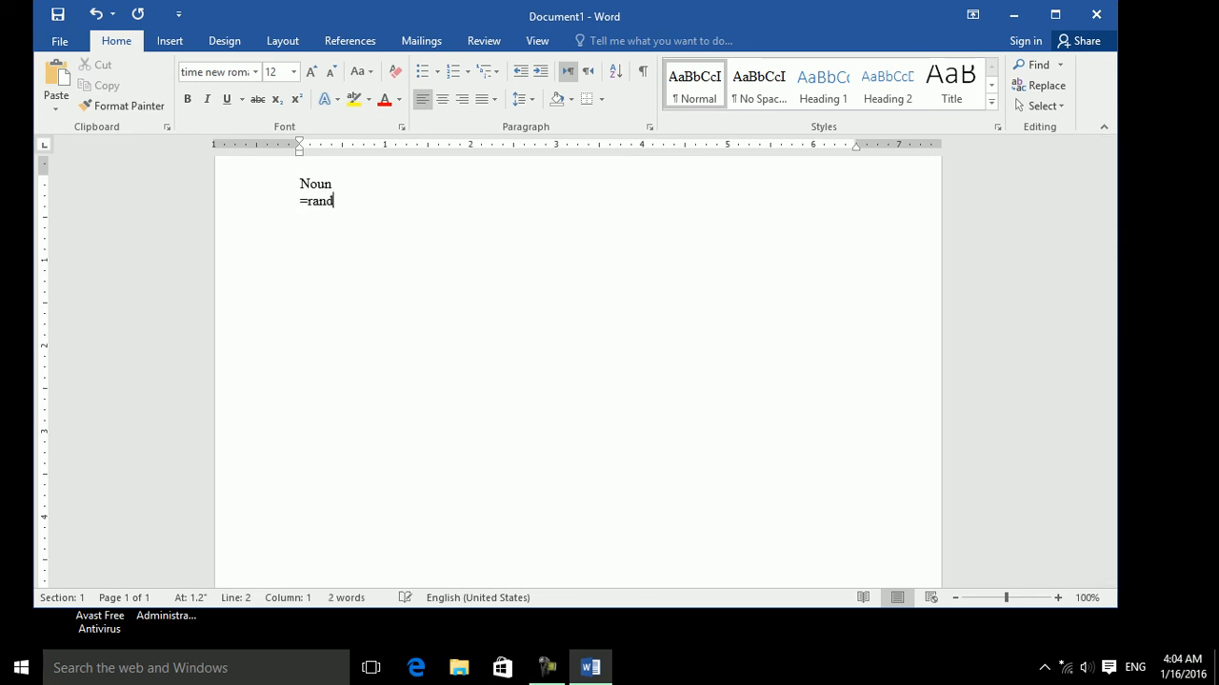
pyautogui.write('(1)')
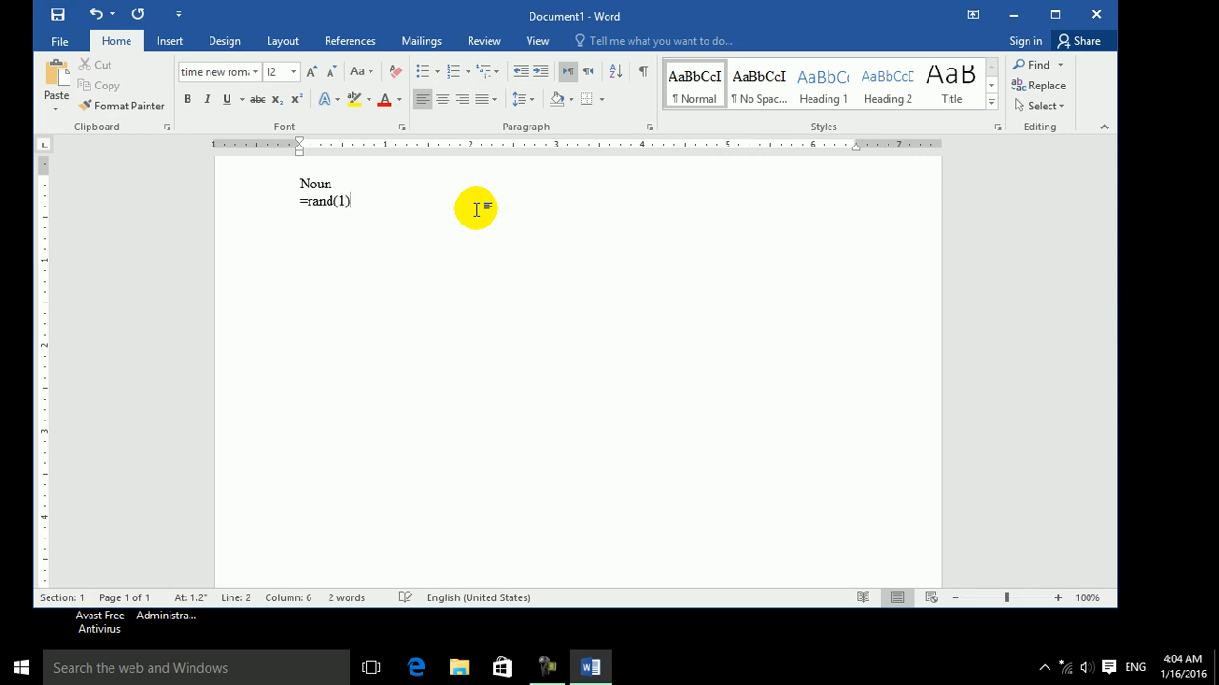
pyautogui.press('Return')
pyautogui.write('pronoun')
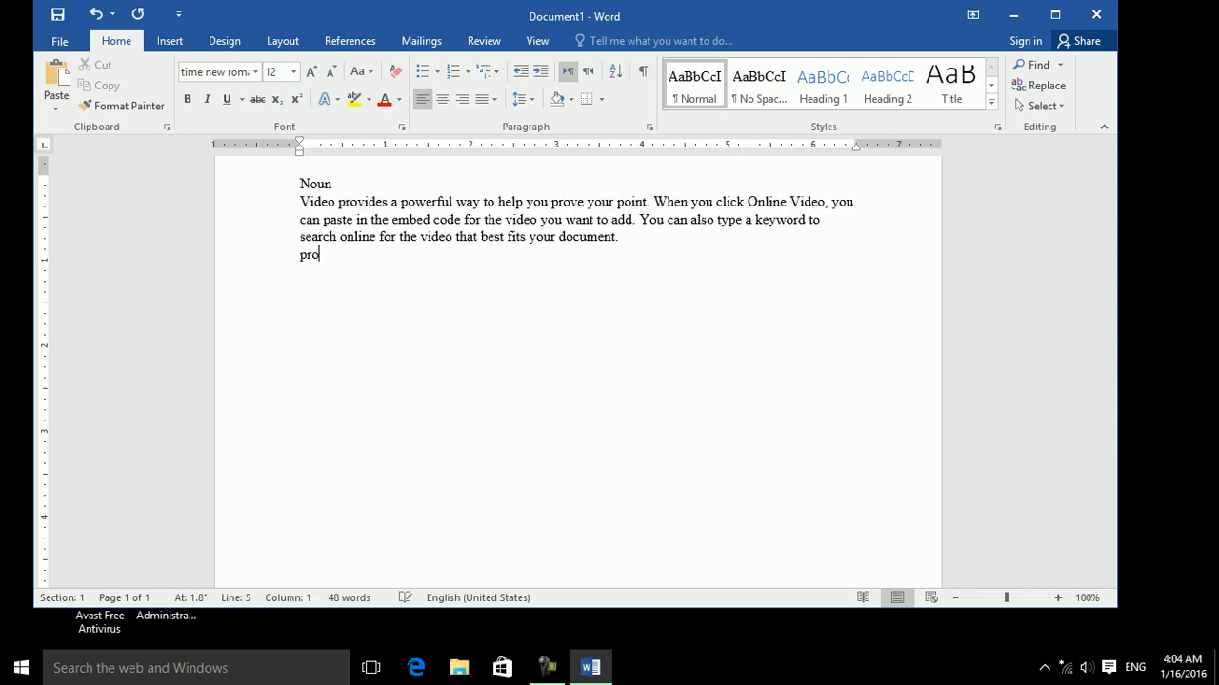
# Step: Generate one paragraph of sample text below "Pronoun" with =rand(1), and add "verb" on the line after it
pyautogui.press('Return')
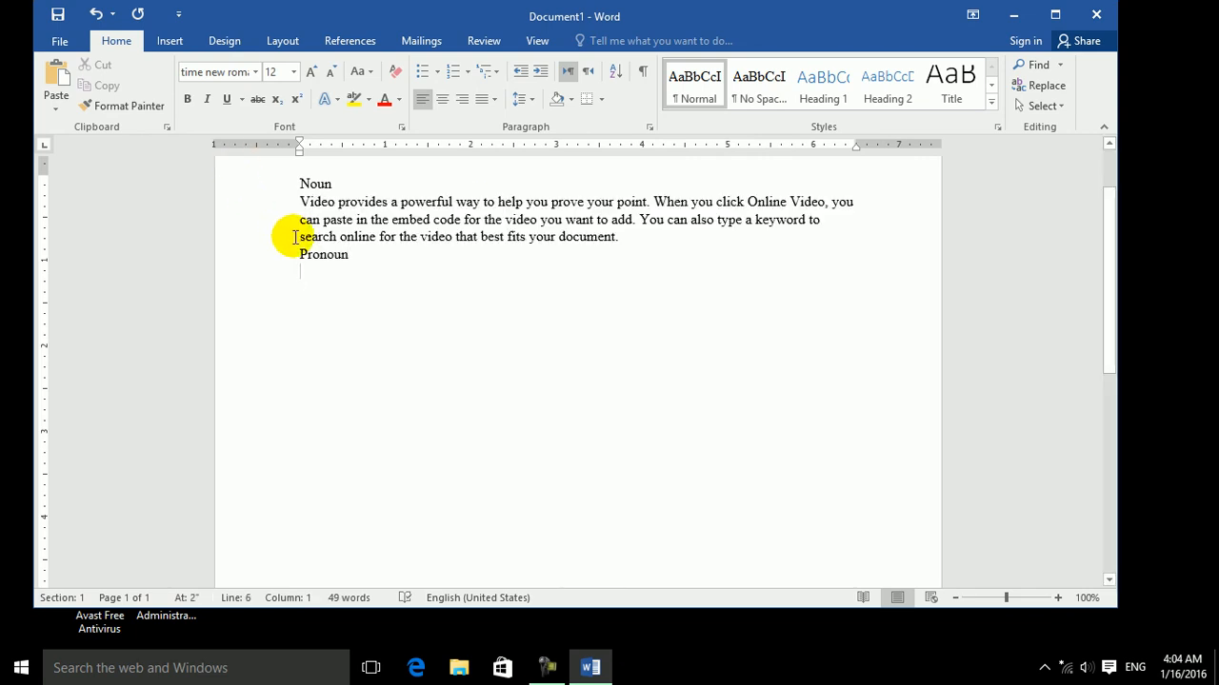
pyautogui.write('=rand')
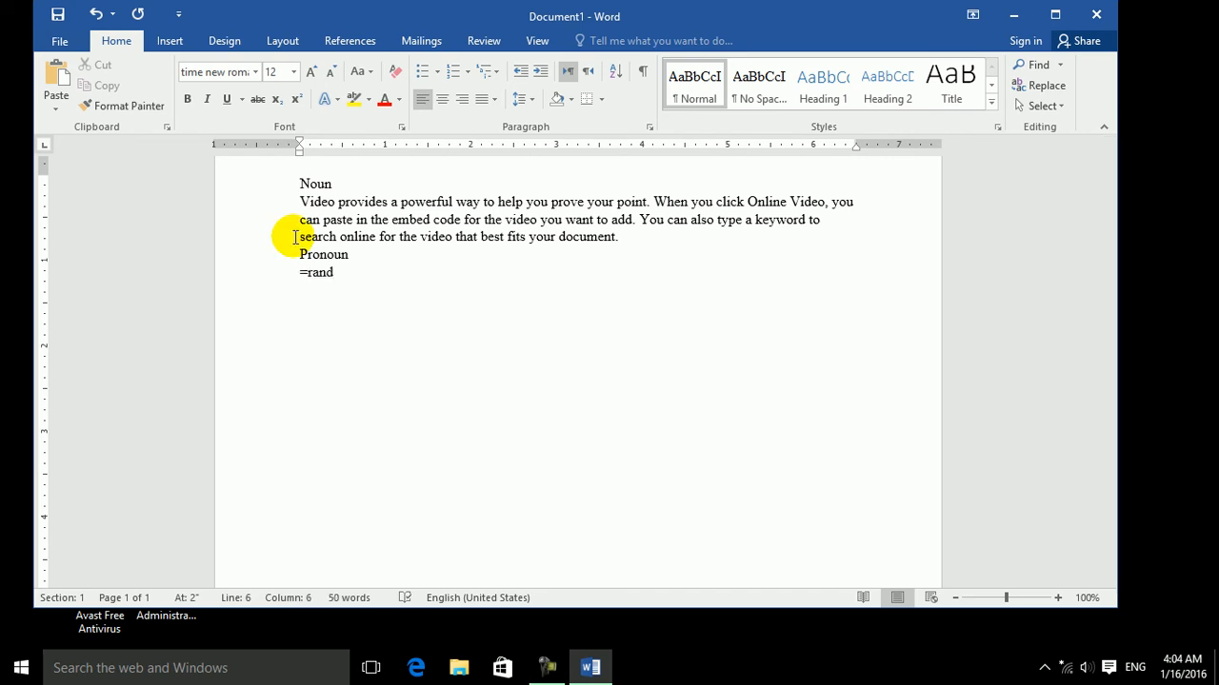
pyautogui.write('(1)')
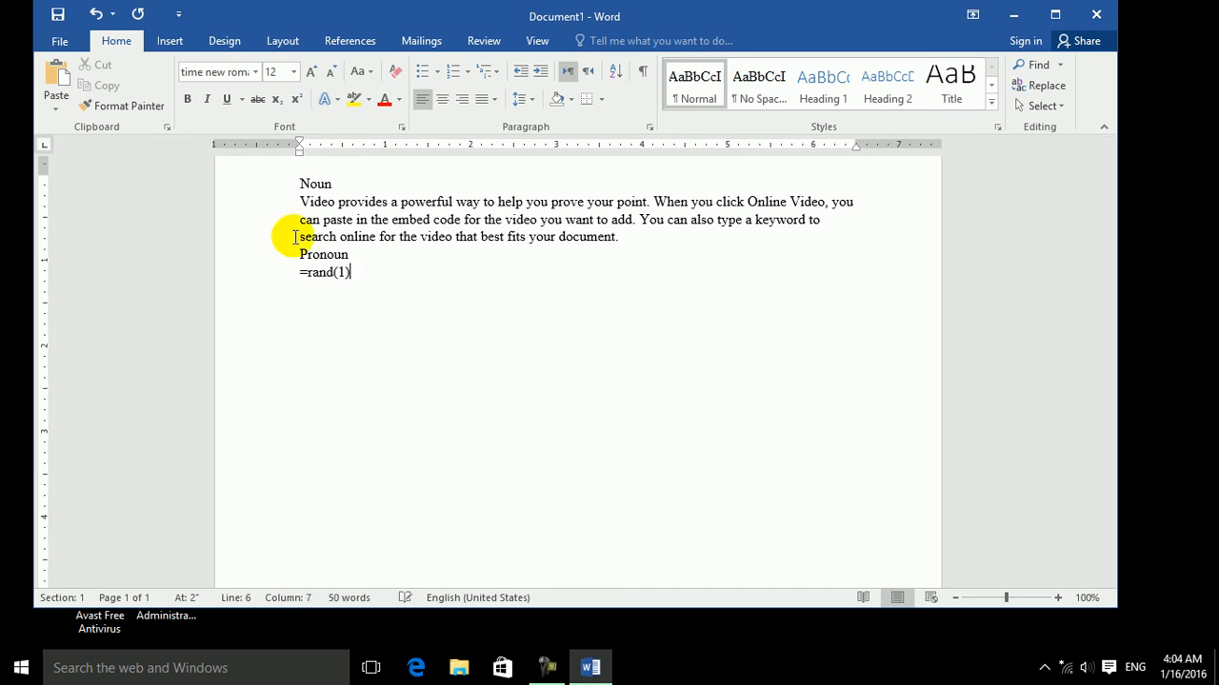
pyautogui.press('Return')
pyautogui.write('er')
pyautogui.write('verb')
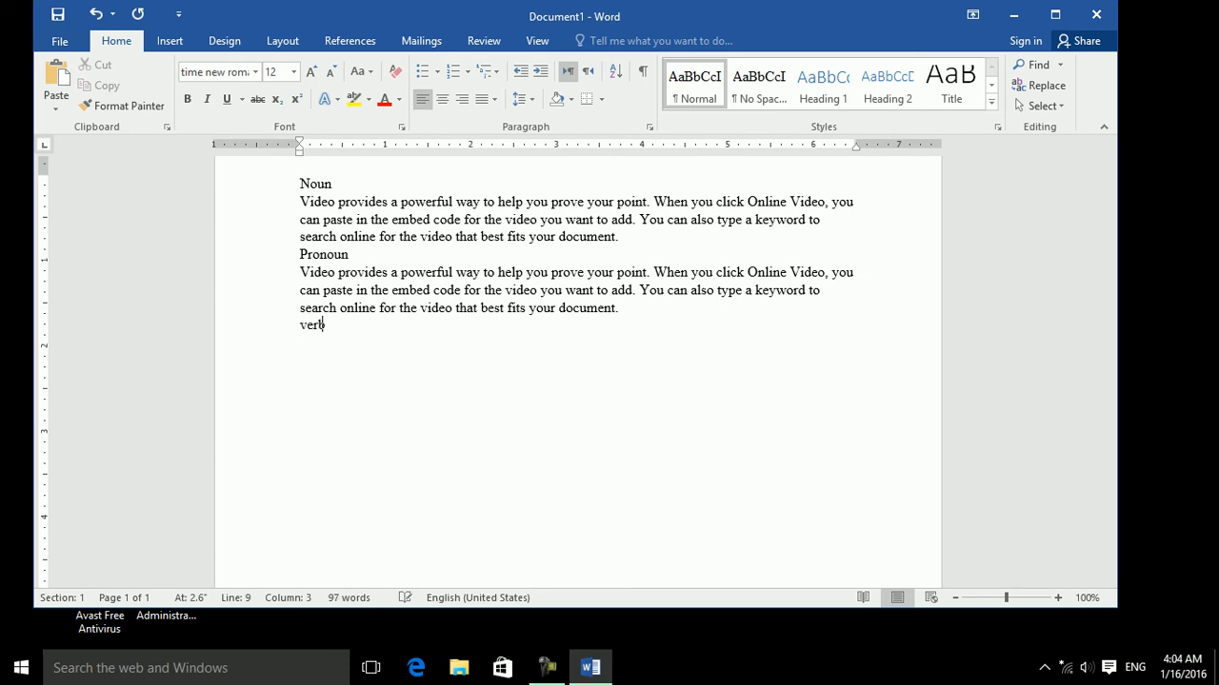
# Step: Generate one paragraph of sample text below "Verb" with =rand(1), and add "adverb" on the line after it
pyautogui.press('Return')
pyautogui.write('=rand')
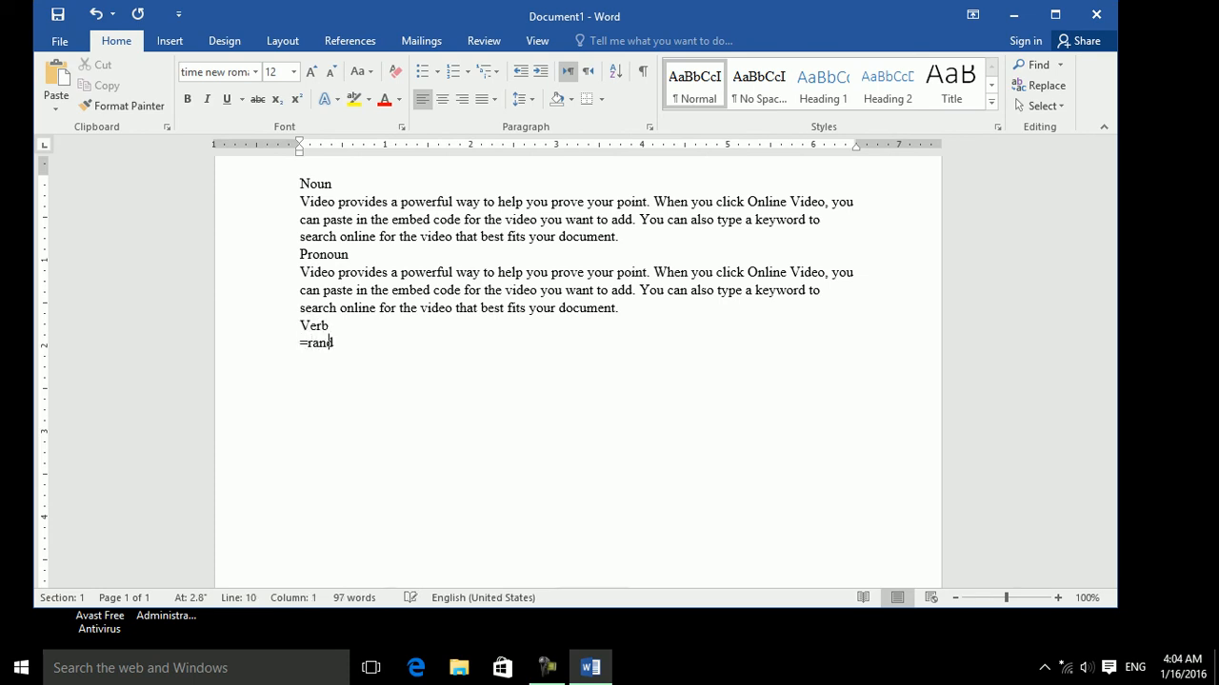
pyautogui.write('(1)')
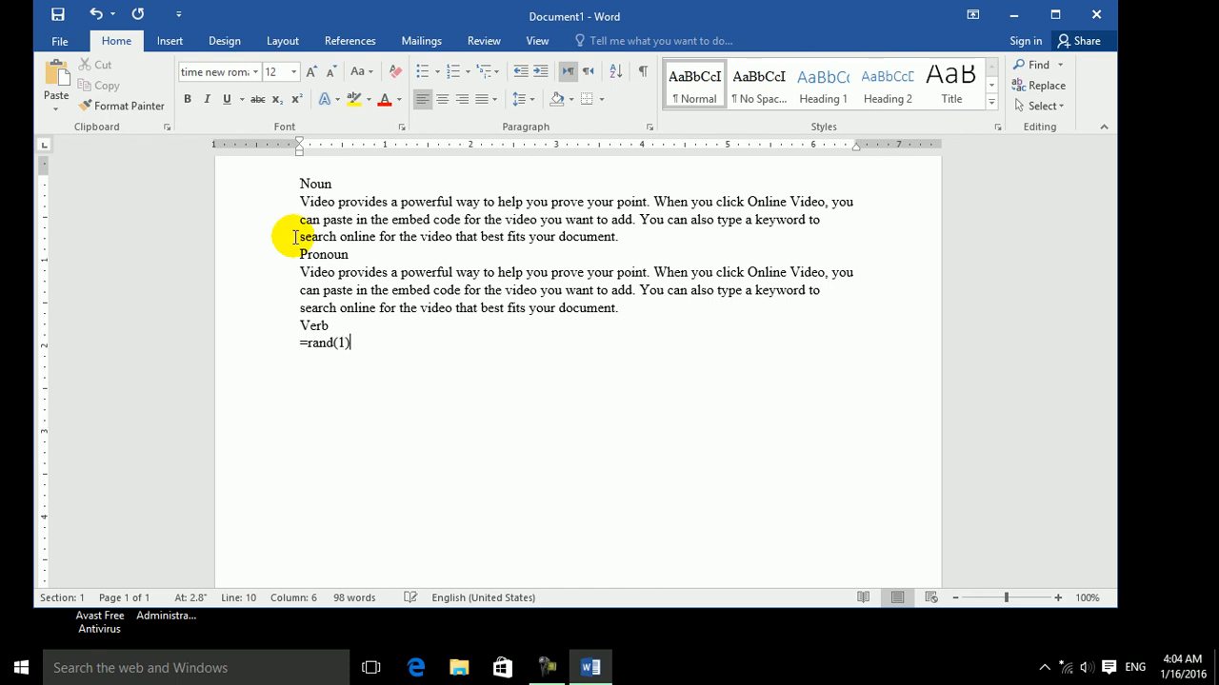
pyautogui.press('Return')
pyautogui.write('adverb')
# Step: Generate one paragraph of sample text below "Adverb" with =rand(1), and add "adjective" on the line after it
pyautogui.press('Return')
pyautogui.write('=')
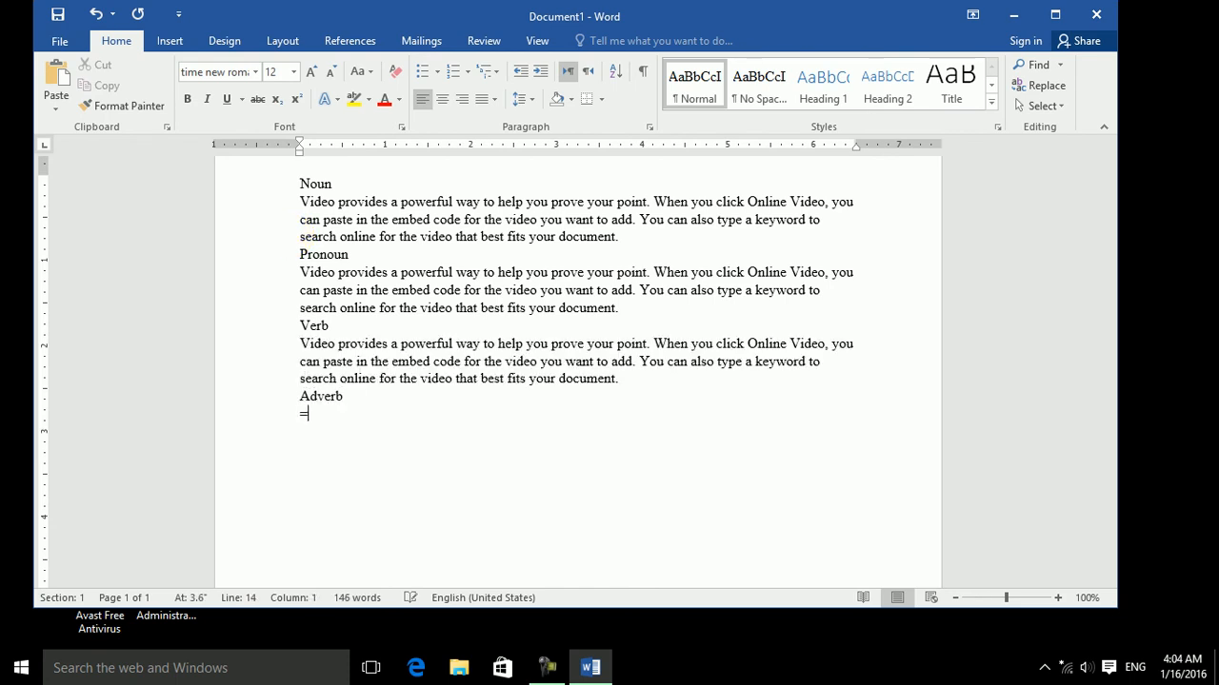
pyautogui.write('rand()')
pyautogui.press('Left')
pyautogui.write('1')
pyautogui.press('Right')
pyautogui.press('Return')
pyautogui.write('ad')
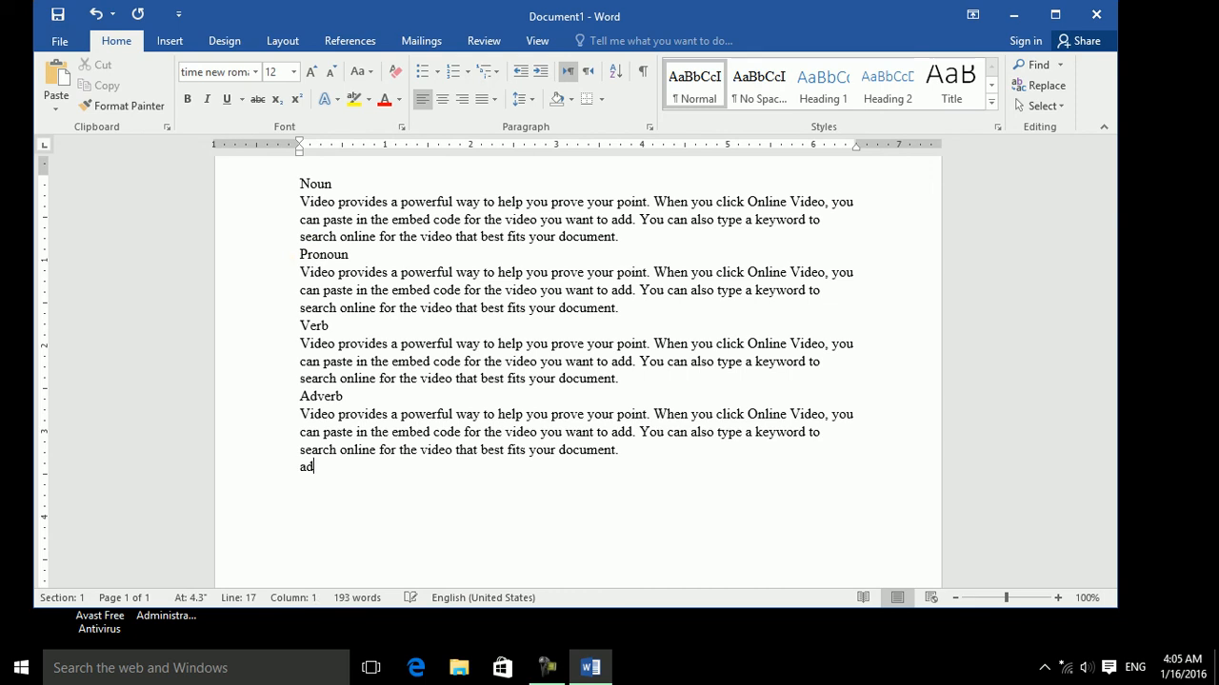
pyautogui.write('jective')
# Step: Generate one paragraph of sample text below "Adjective" with =rand(1)
pyautogui.press('Return')
pyautogui.write('=rand')
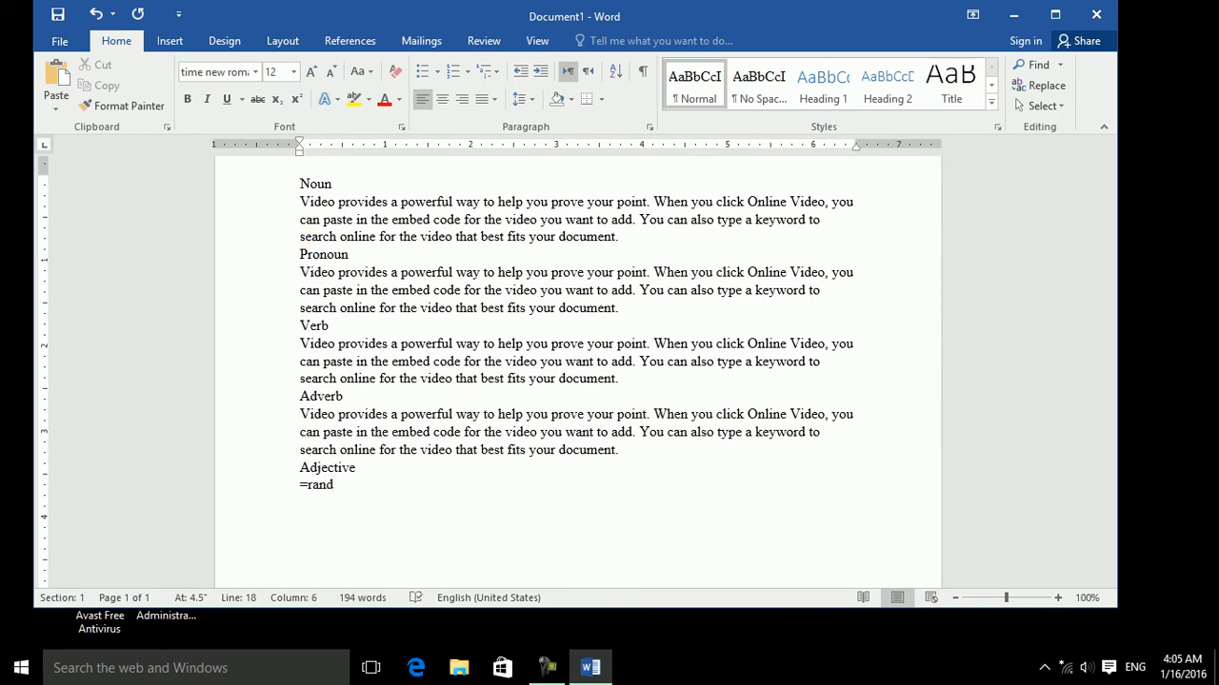
pyautogui.write('(1)')
pyautogui.press('Return')
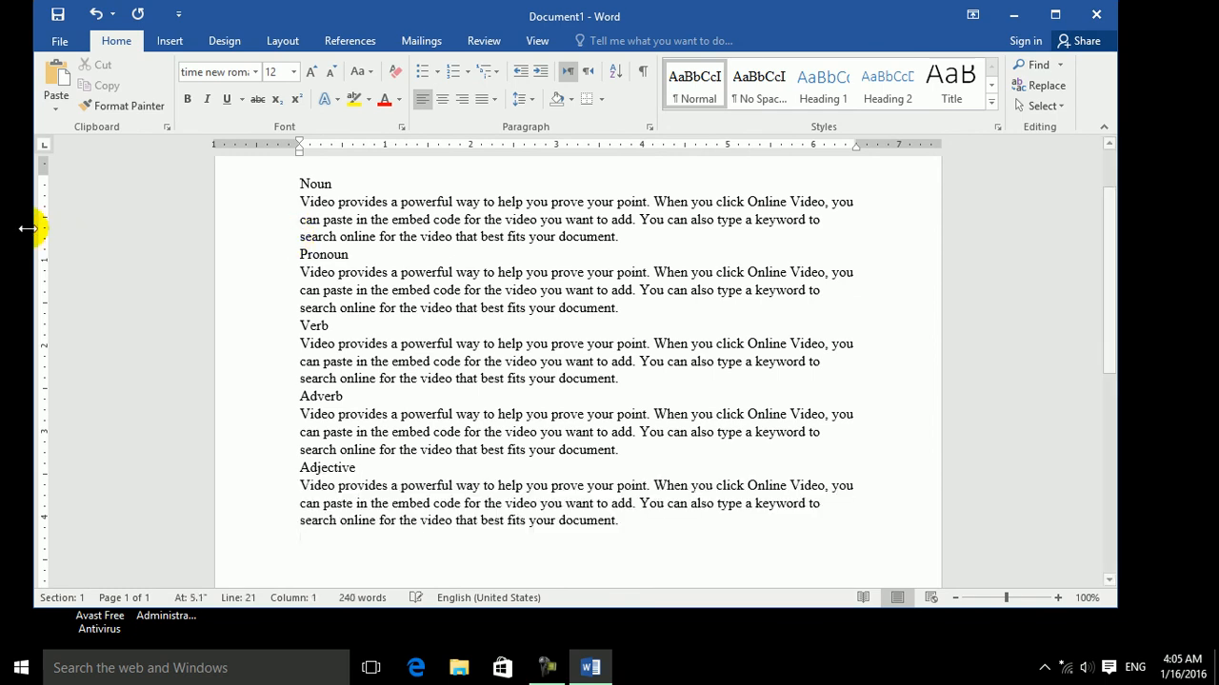
# Step: Center the "Noun" heading, enlarge it to 15 pt and underline it
pyautogui.doubleClick(309, 184)
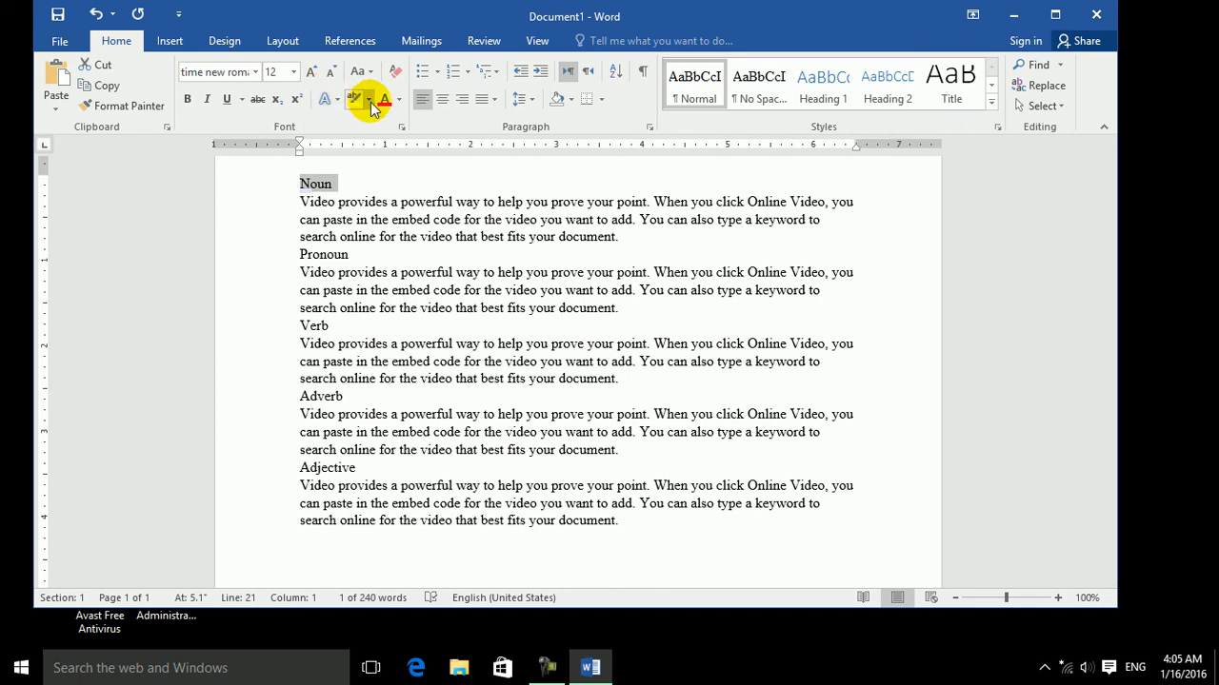
pyautogui.click(440, 99)
pyautogui.click(314, 72)
pyautogui.click(313, 72)
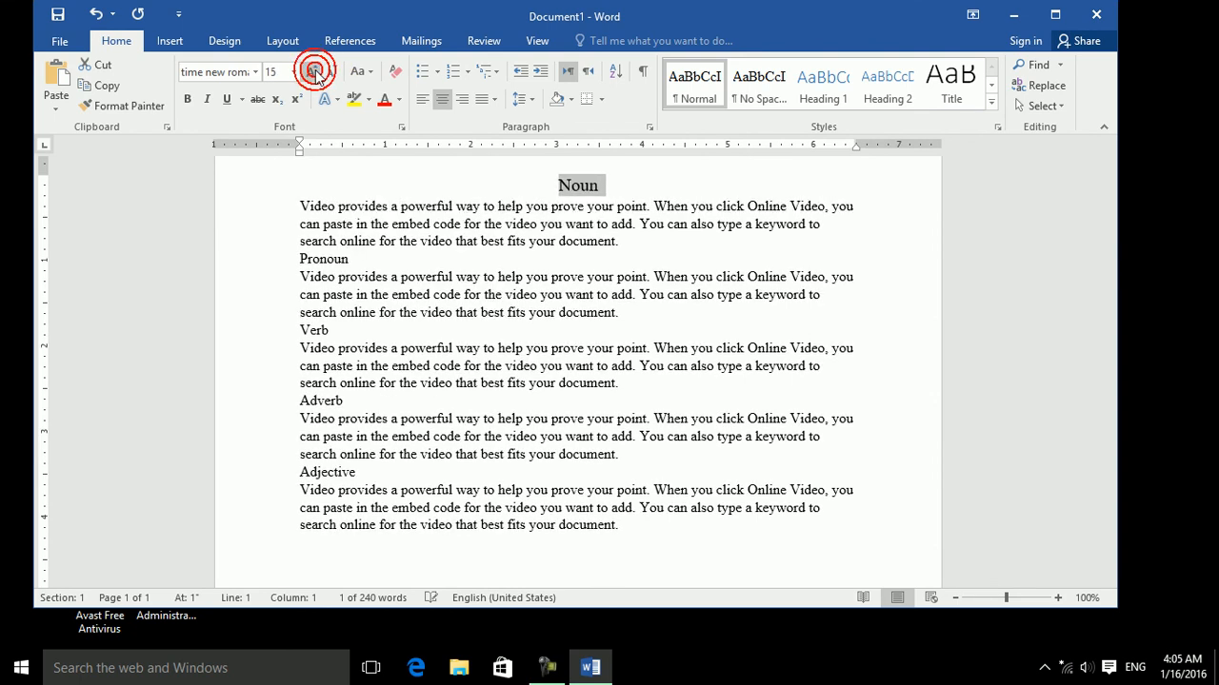
pyautogui.click(227, 99)
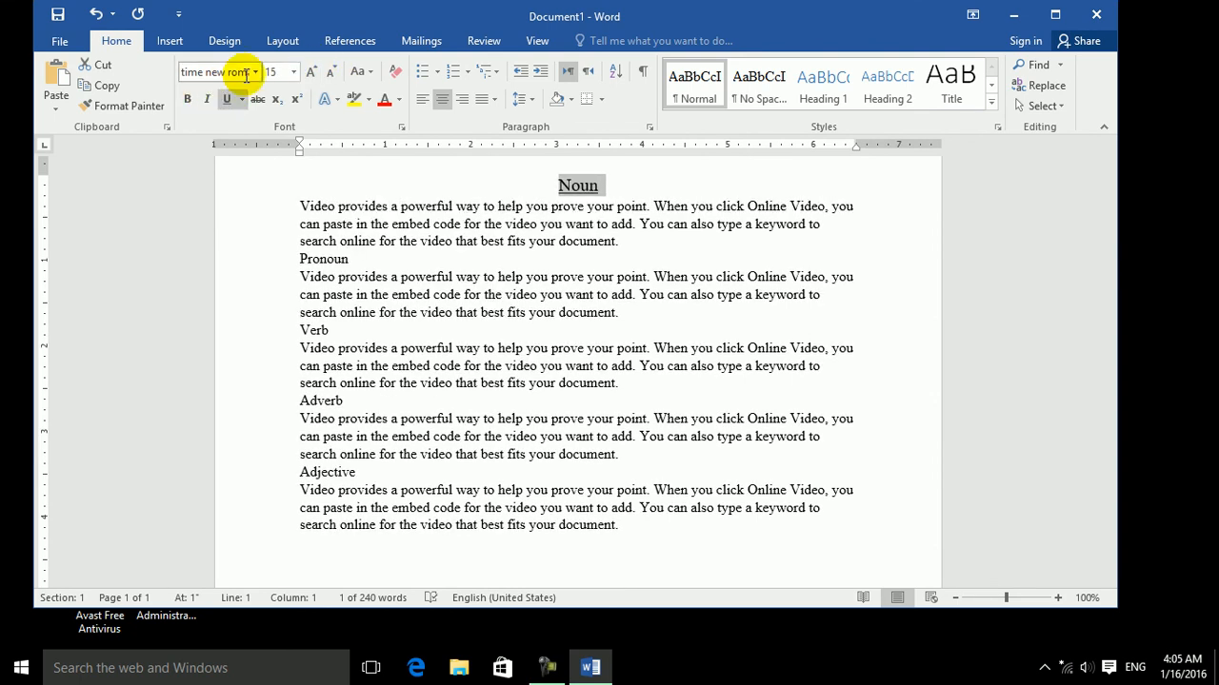
# Step: Format the "Noun" heading in bold red Edwardian Script ITC at 16 pt
pyautogui.click(254, 73)
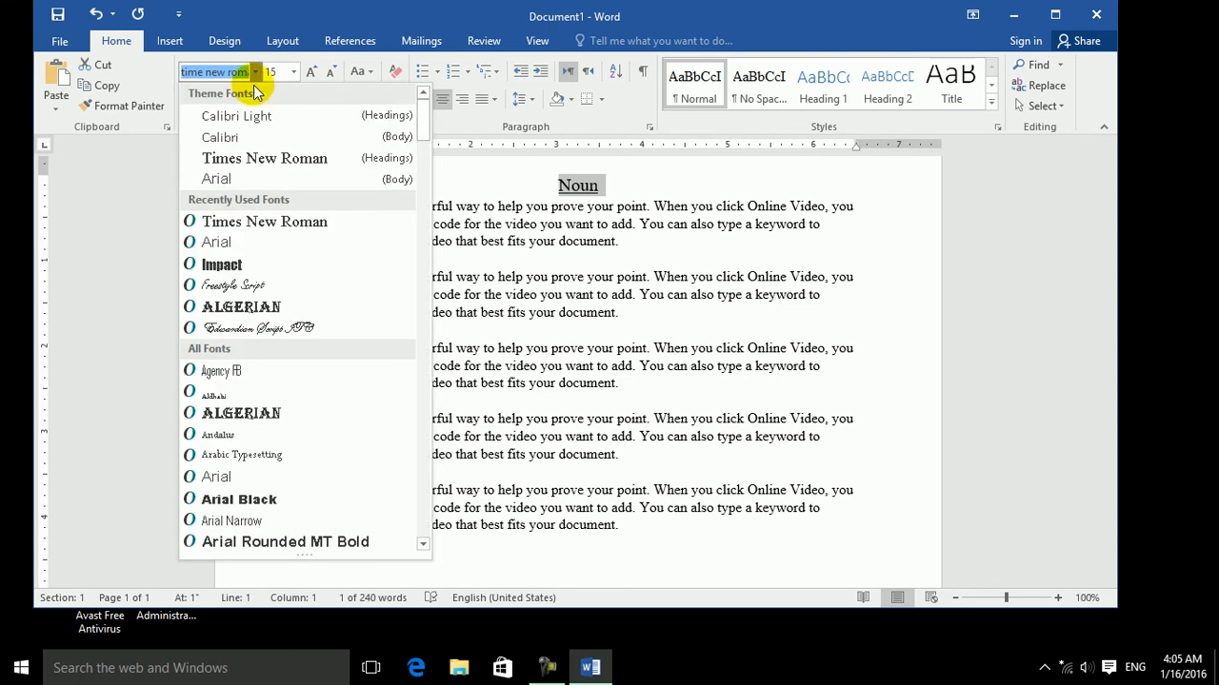
pyautogui.click(242, 329)
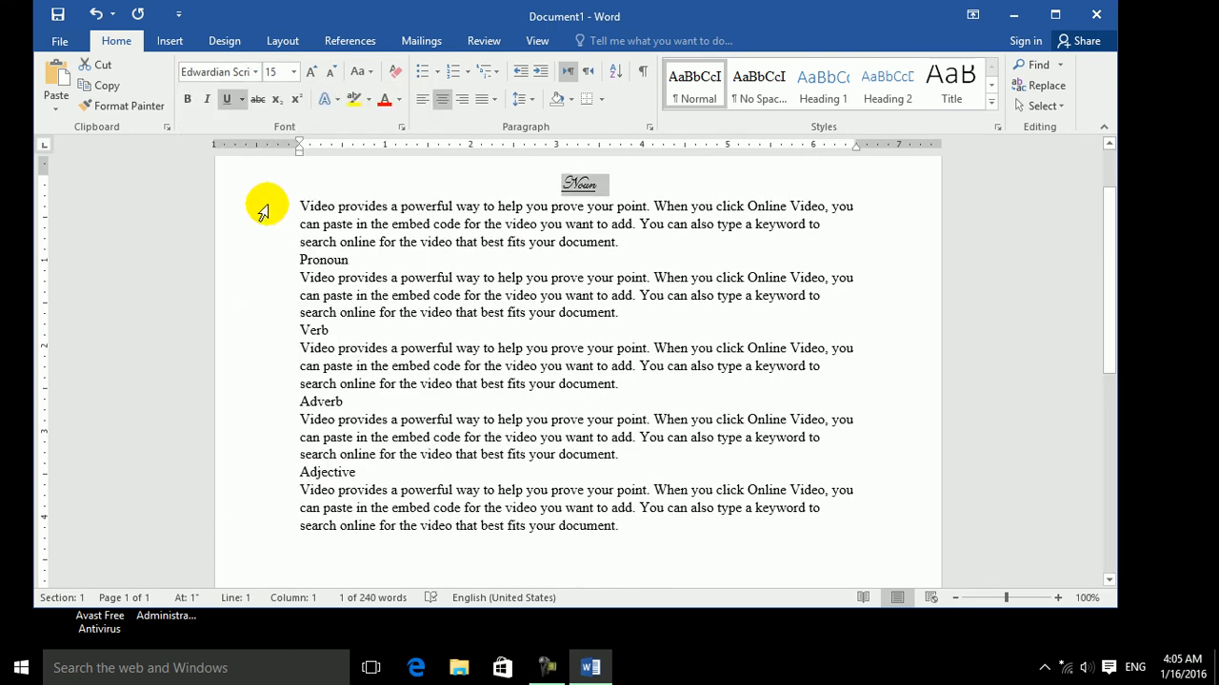
pyautogui.click(191, 101)
pyautogui.click(385, 100)
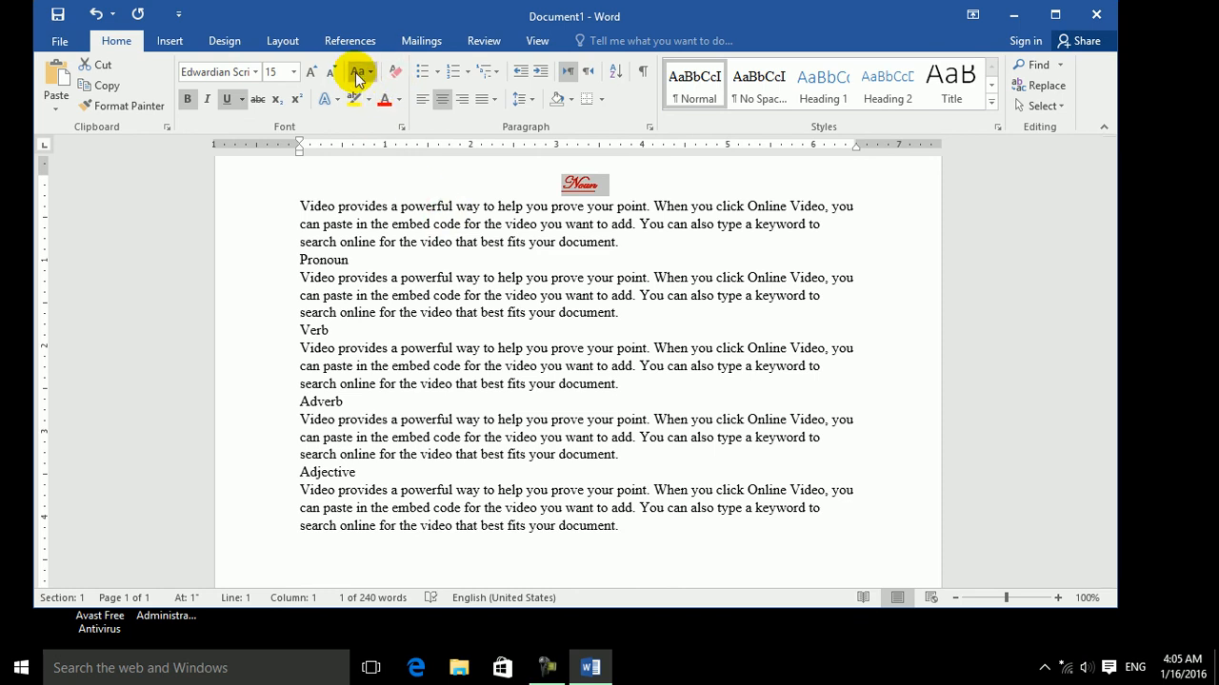
pyautogui.click(312, 73)
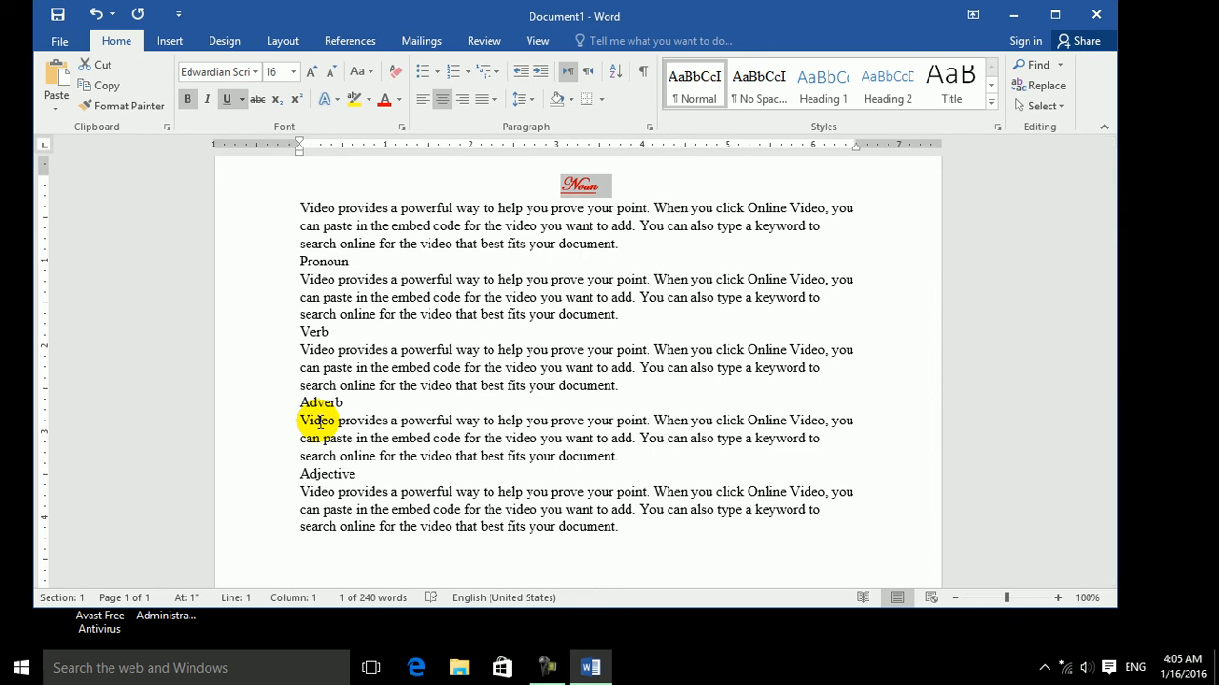
# Step: Copy the "Noun" heading's formatting to "Pronoun", "Verb", "Adverb" and "Adjective" with Format Painter
pyautogui.click(119, 106)
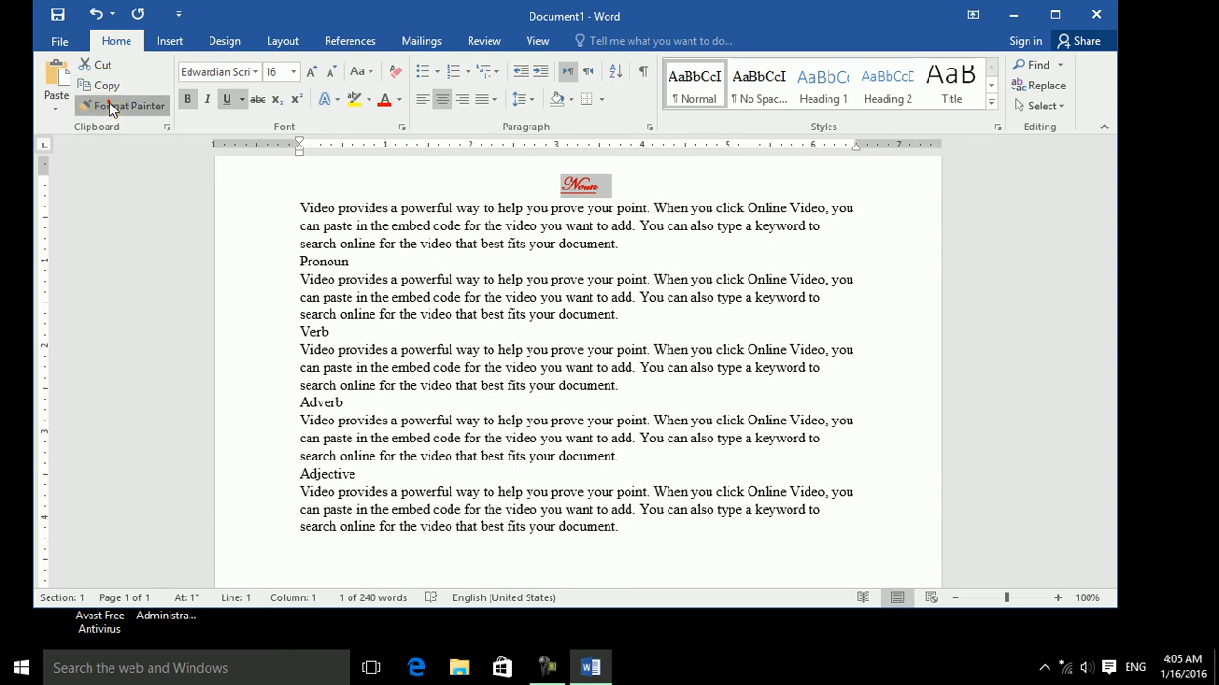
pyautogui.click(329, 265)
pyautogui.click(320, 341)
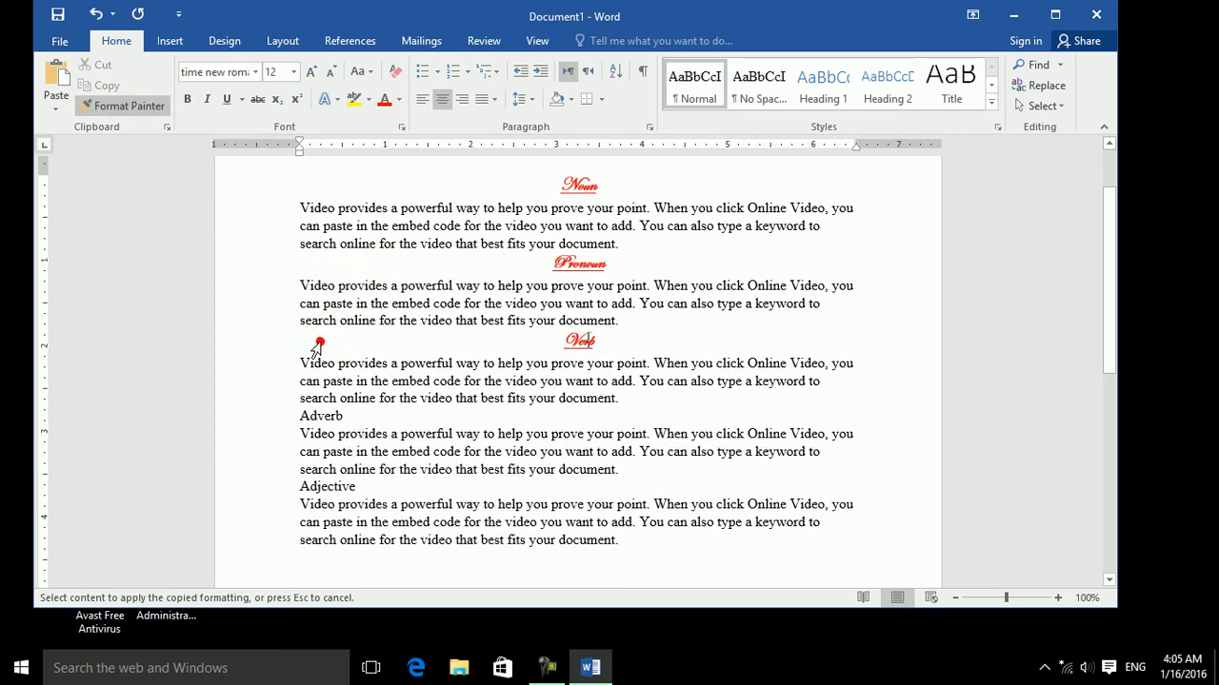
pyautogui.click(321, 416)
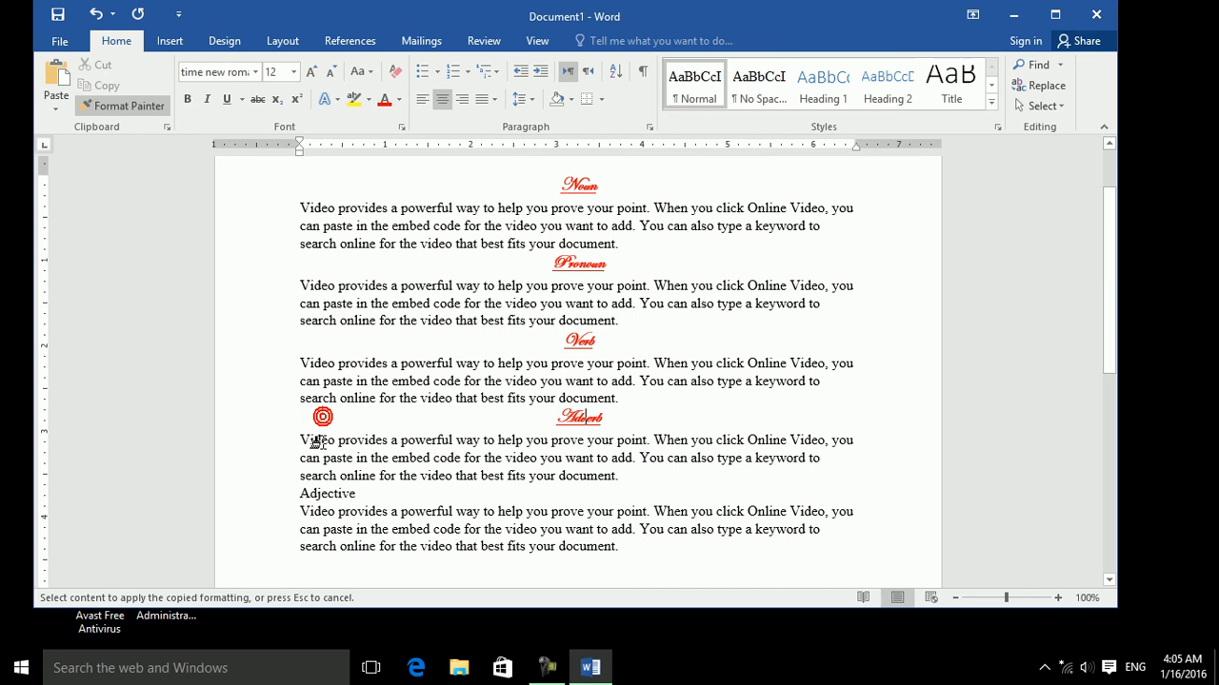
pyautogui.click(317, 493)
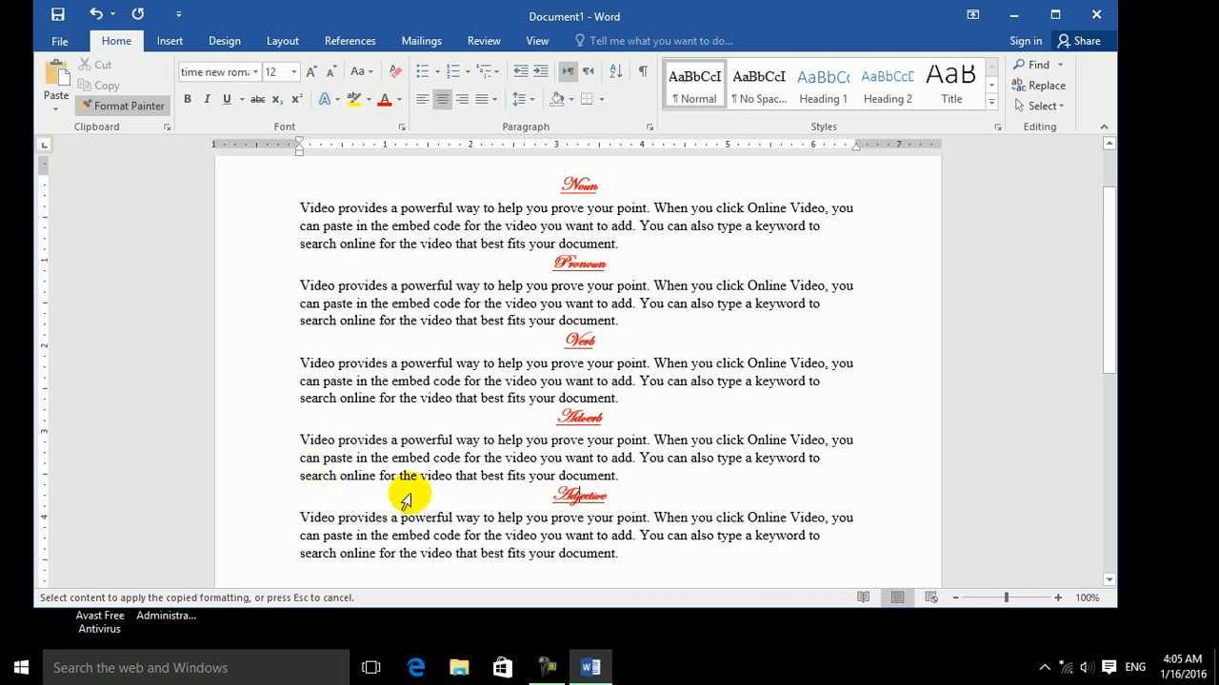
pyautogui.press('Escape')
# Step: Try to select all text with formatting similar to the "Noun" heading
pyautogui.click(581, 186)
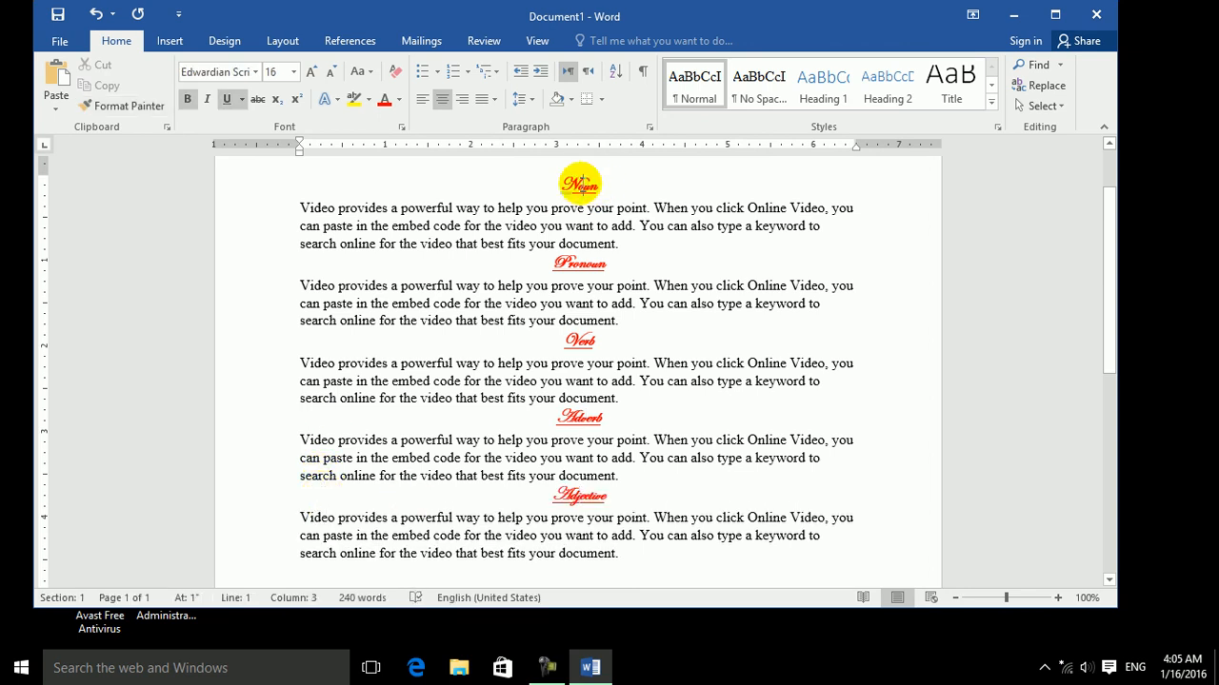
pyautogui.click(1064, 104)
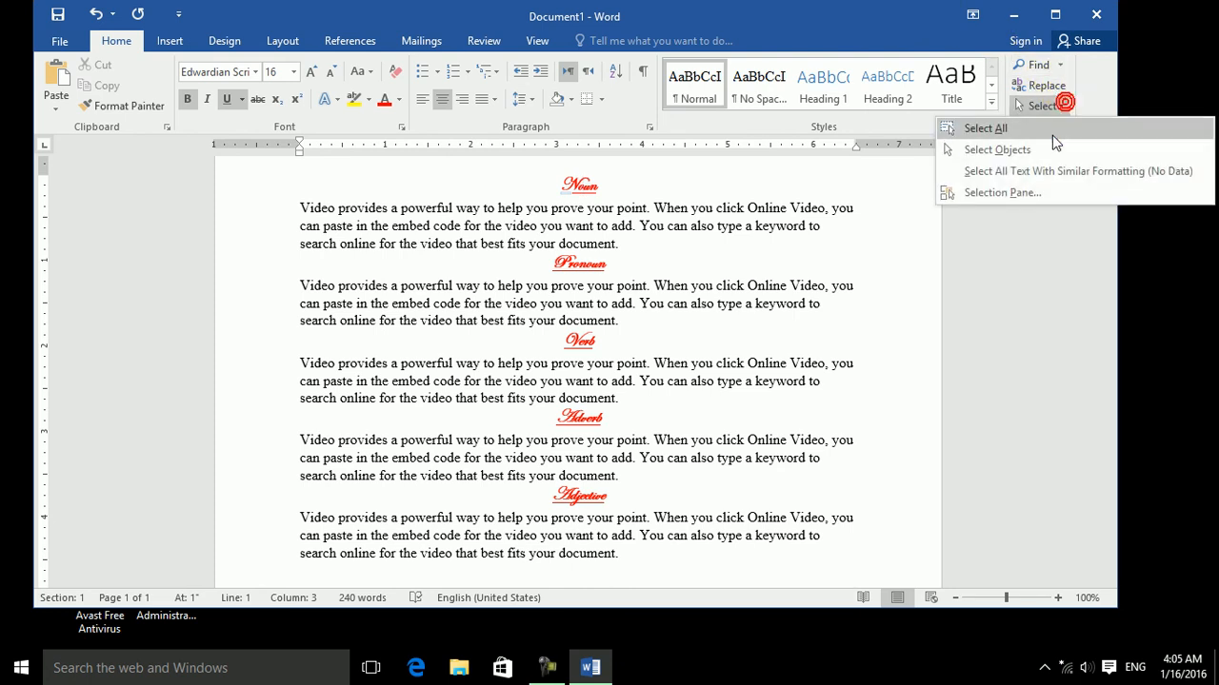
pyautogui.click(1020, 171)
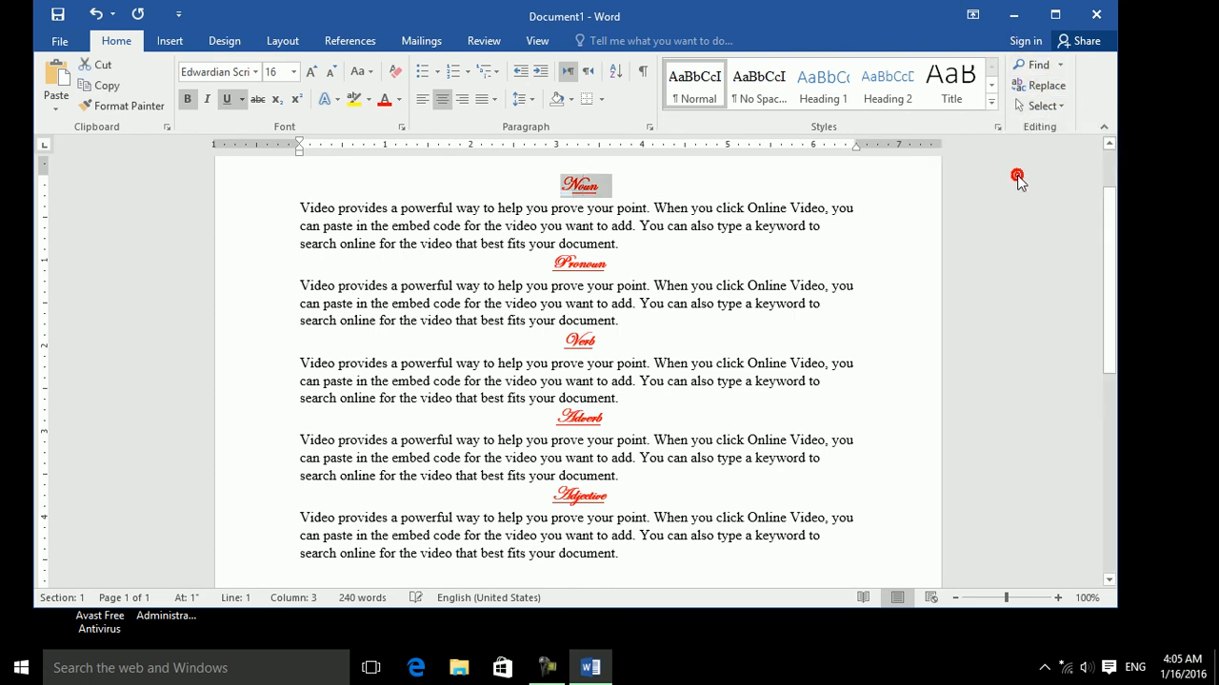
# Step: Select all text with formatting similar to the "Pronoun" heading
pyautogui.click(591, 267)
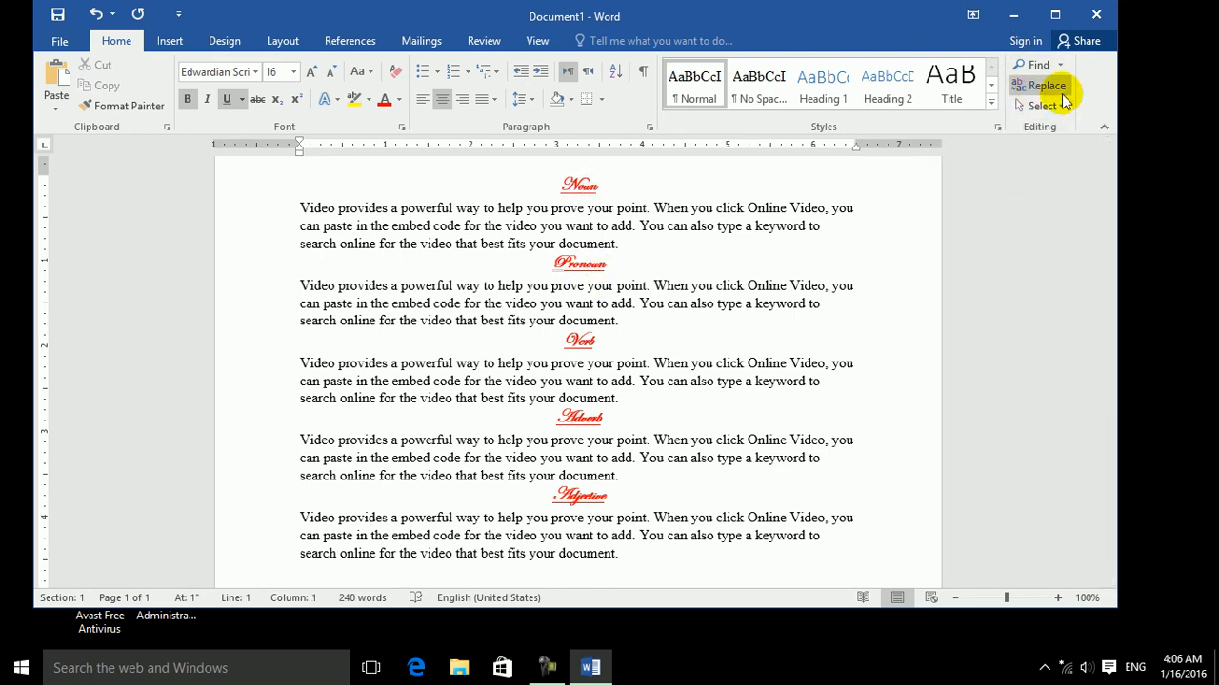
pyautogui.click(1057, 107)
pyautogui.click(1033, 172)
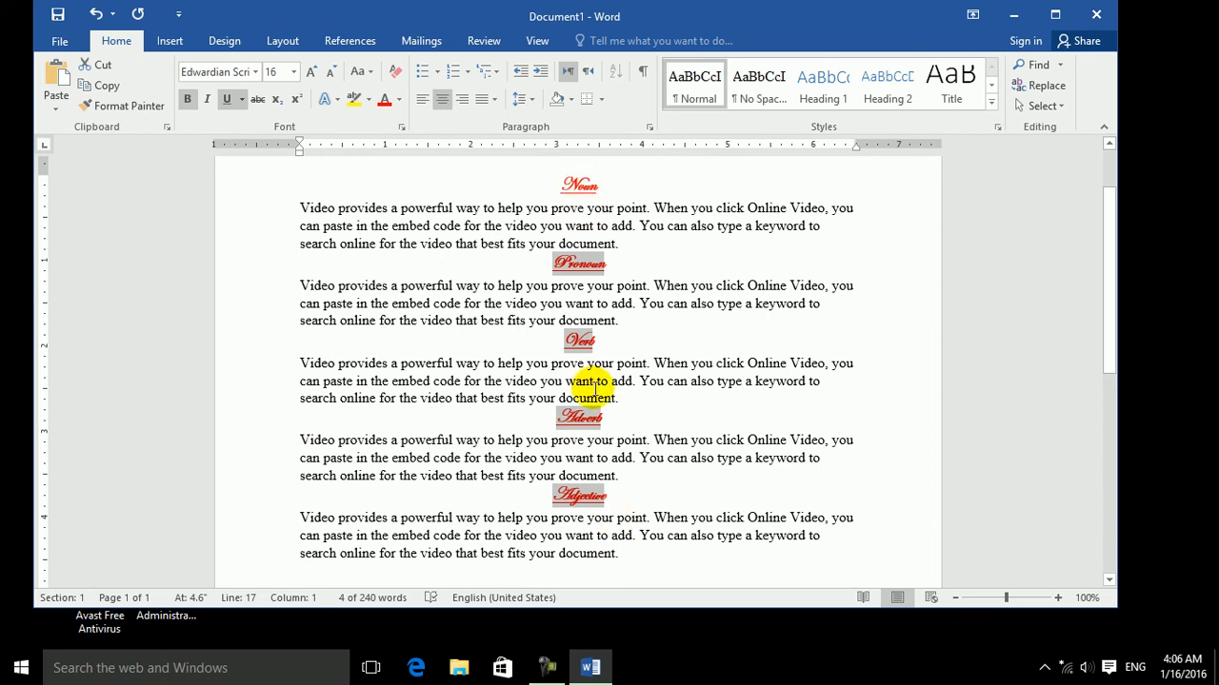
# Step: Make the words "can paste in the" in the paragraph below "Pronoun" bold and 13 pt
pyautogui.moveTo(368, 303)
pyautogui.mouseDown()
pyautogui.moveTo(328, 279)
pyautogui.moveTo(327, 302)
pyautogui.moveTo(390, 303)
pyautogui.mouseUp()
pyautogui.moveTo(317, 302); pyautogui.dragTo(302, 304)
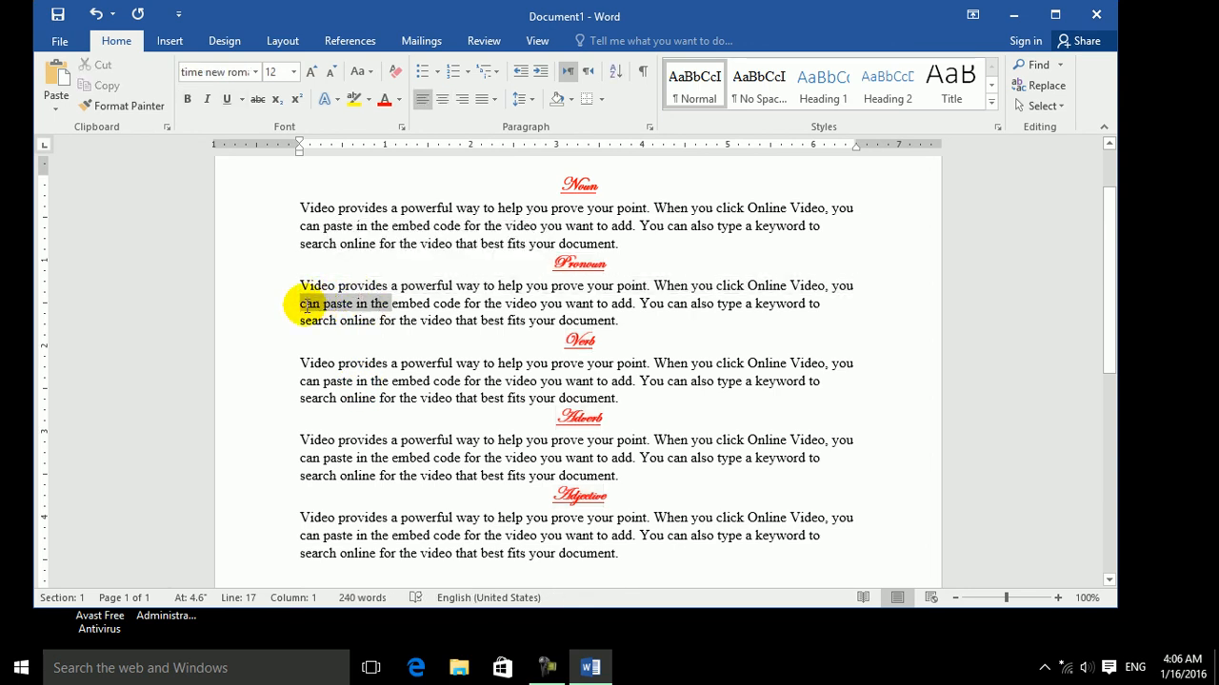
pyautogui.click(191, 102)
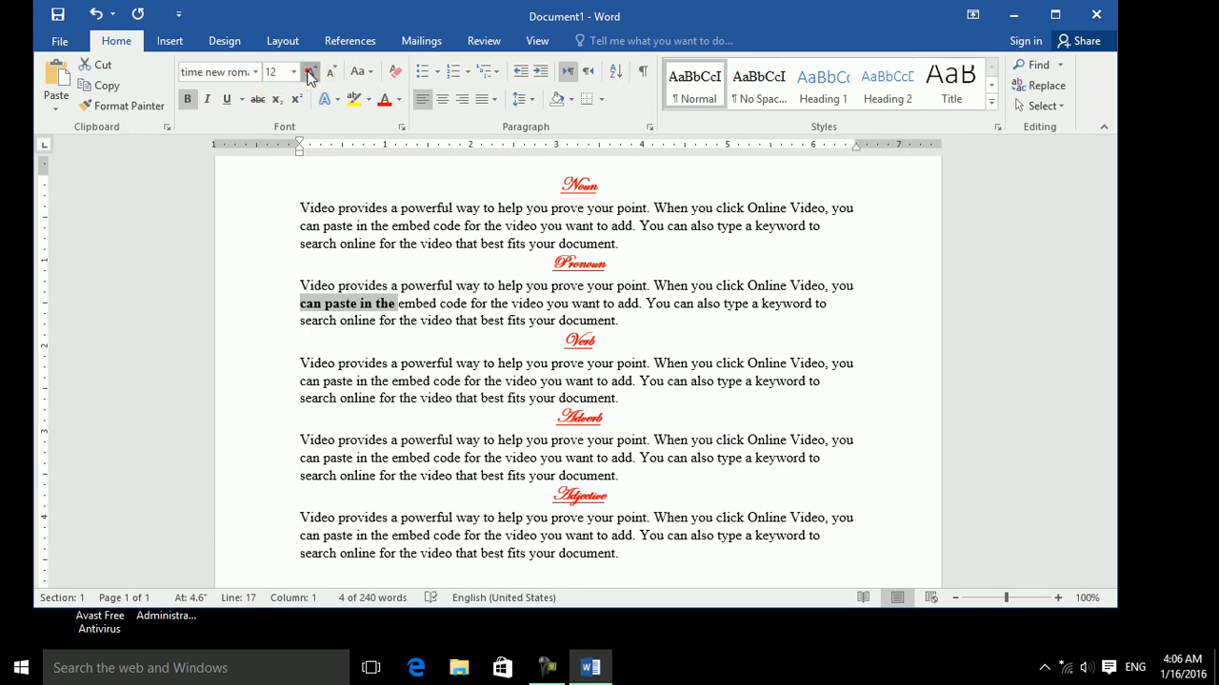
pyautogui.click(309, 72)
# Step: Copy that formatting with Format Painter to "keyword to search online for the", "prove your point", "Online Video, you" and "video that best fits your document."
pyautogui.click(128, 106)
pyautogui.moveTo(417, 474)
pyautogui.mouseDown()
pyautogui.moveTo(501, 457)
pyautogui.moveTo(775, 460)
pyautogui.moveTo(745, 461)
pyautogui.mouseUp()
pyautogui.moveTo(648, 368); pyautogui.dragTo(550, 369)
pyautogui.moveTo(746, 207); pyautogui.dragTo(863, 208)
pyautogui.moveTo(616, 561); pyautogui.dragTo(421, 562)
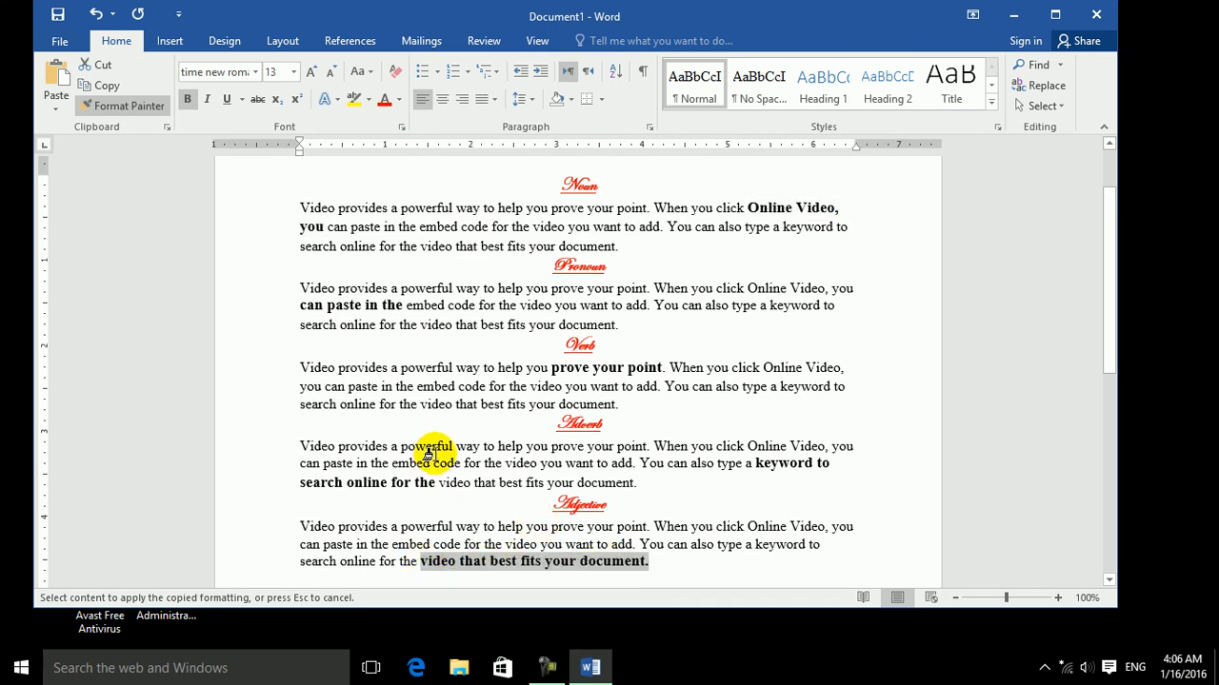
pyautogui.press('Escape')
# Step: Select all text with formatting similar to the bold "Online Video, you" in the first paragraph
pyautogui.click(765, 206)
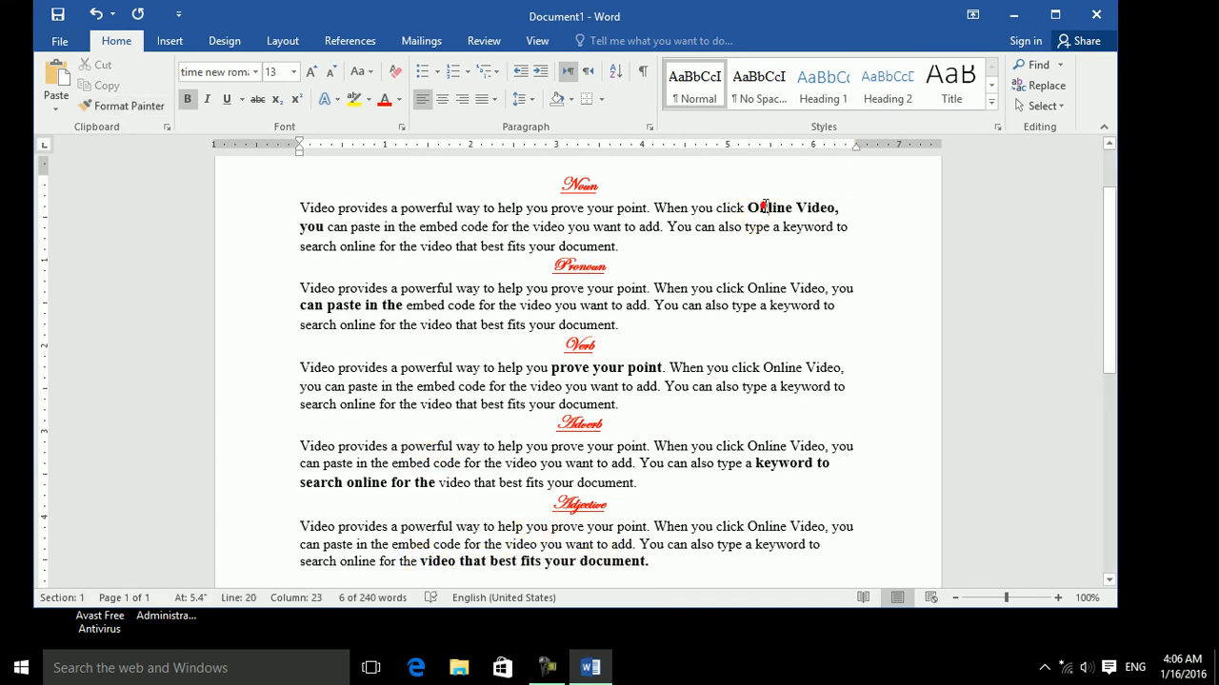
pyautogui.click(1060, 106)
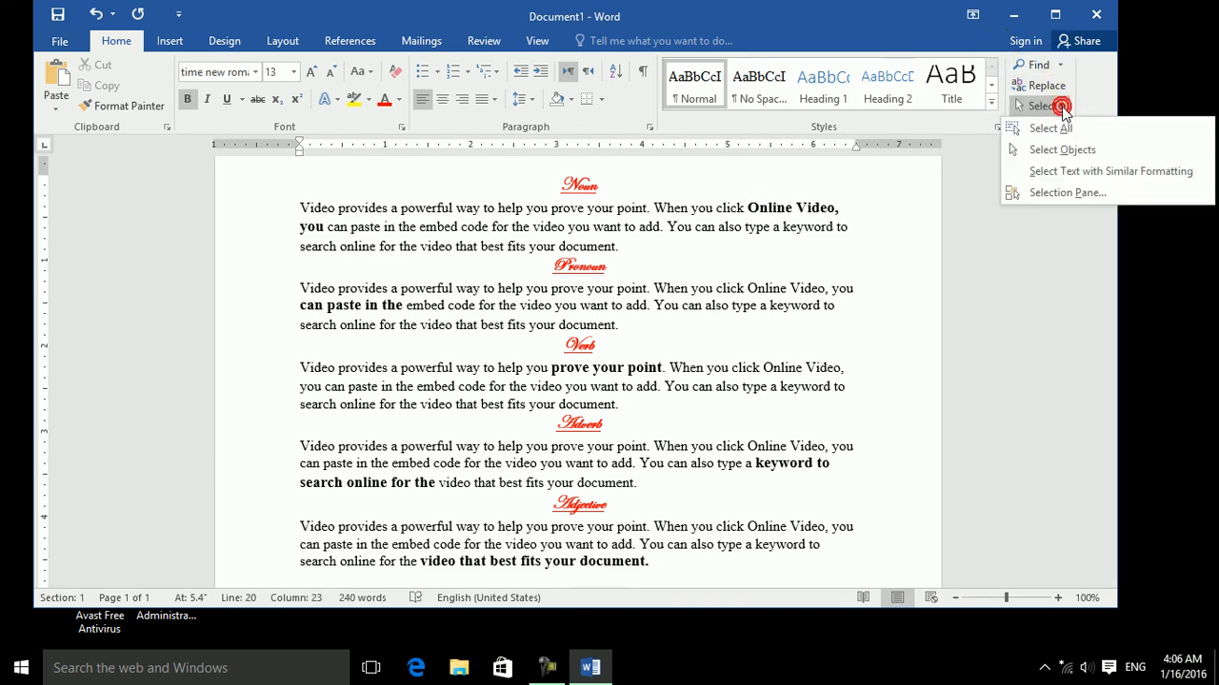
pyautogui.click(1064, 173)
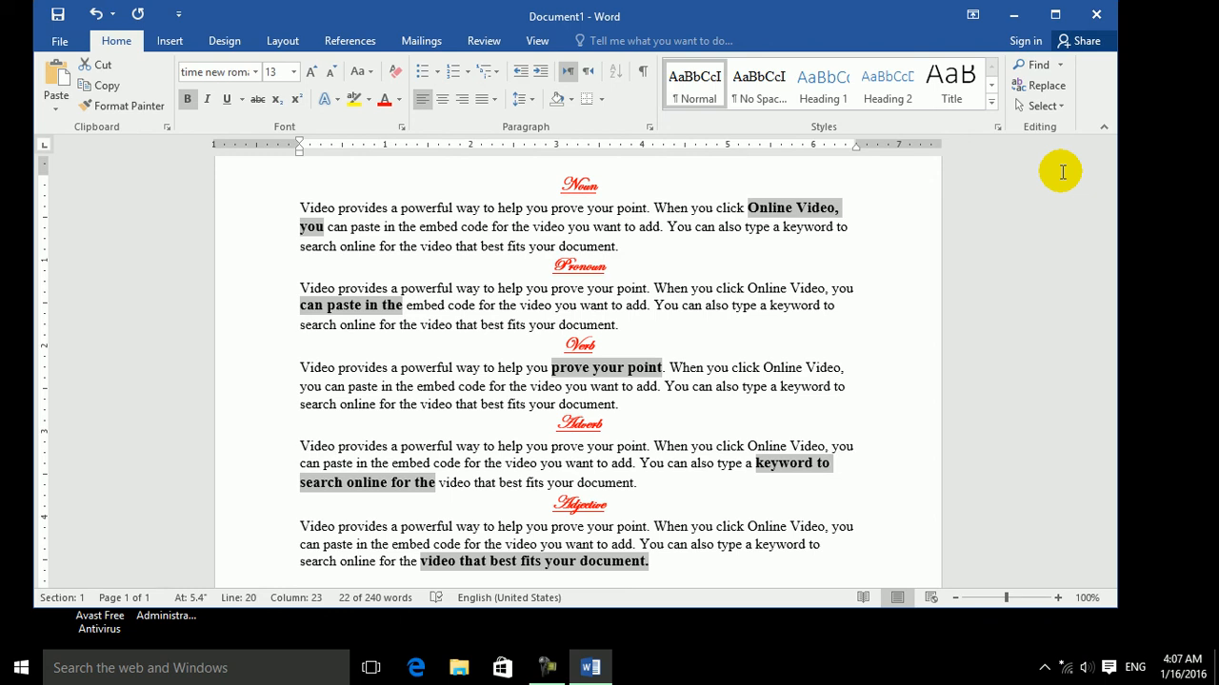
# Step: Review the Selection Pane option, and open Find while the bold phrases are selected
pyautogui.click(1057, 105)
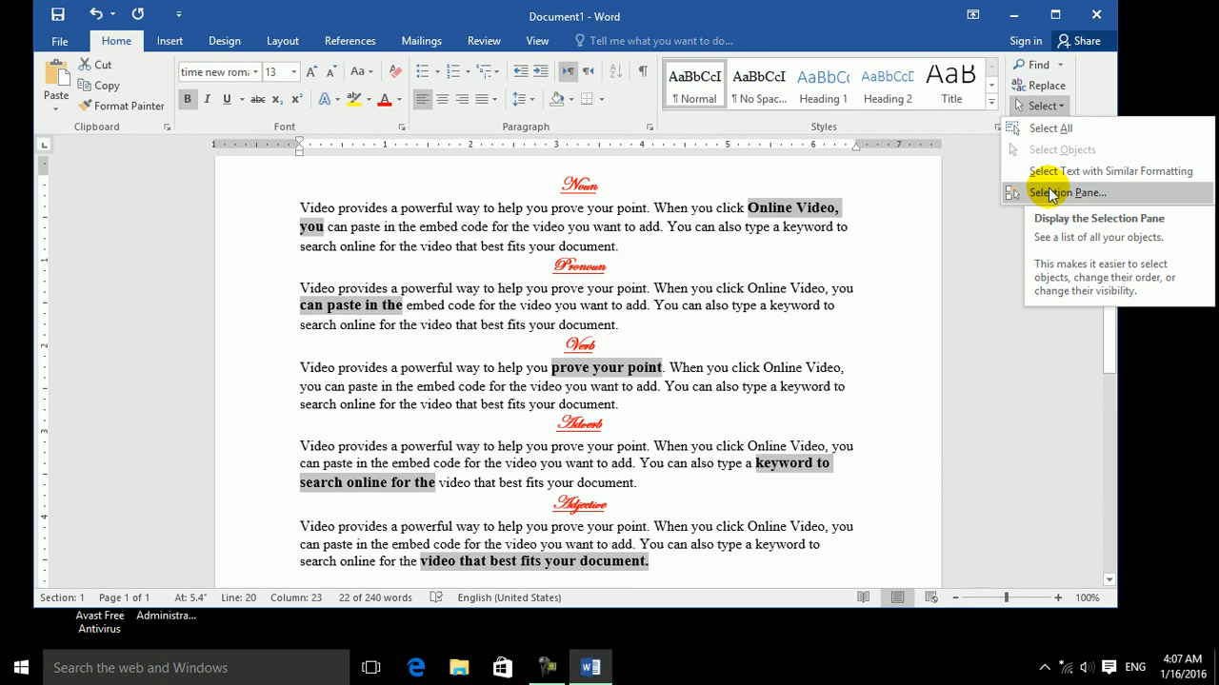
pyautogui.click(1059, 65)
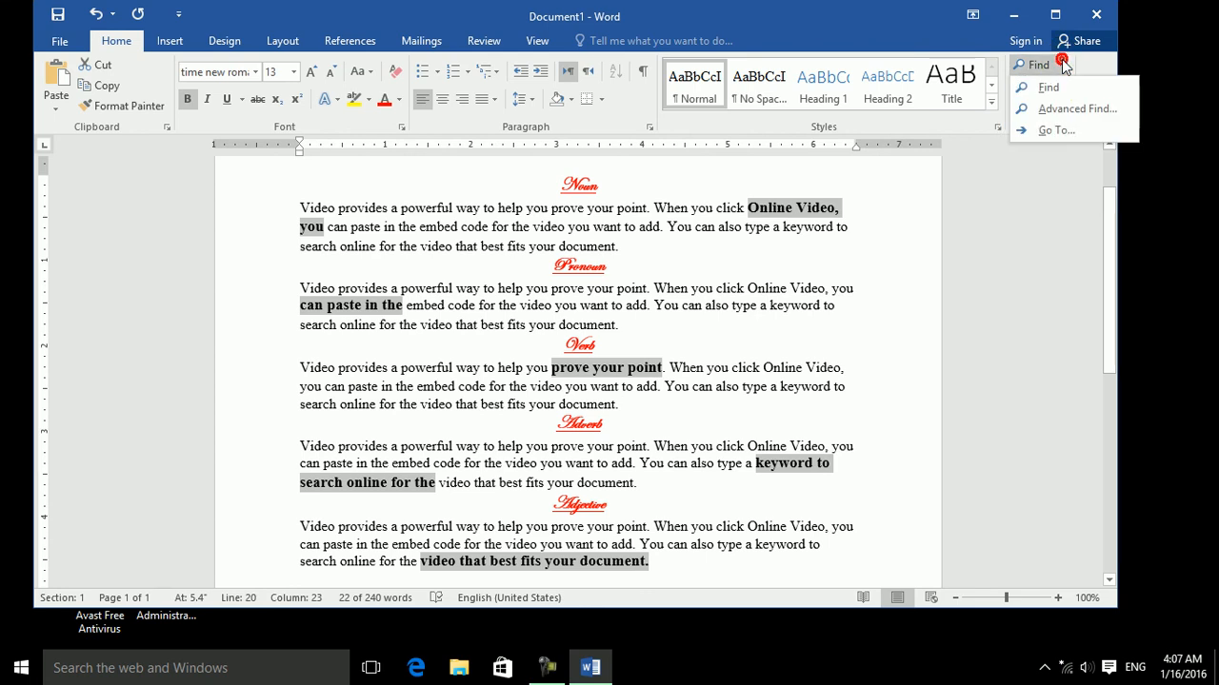
pyautogui.click(1044, 85)
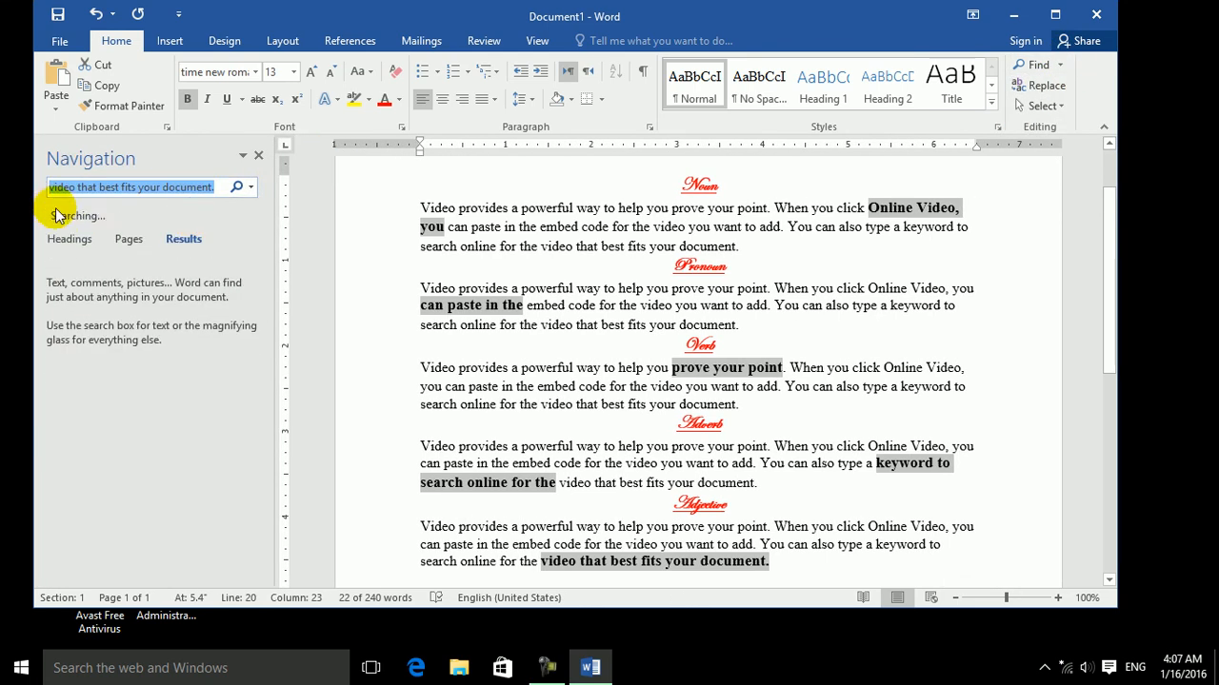
# Step: Look at the Headings view of the Navigation pane and close the pane
pyautogui.click(57, 242)
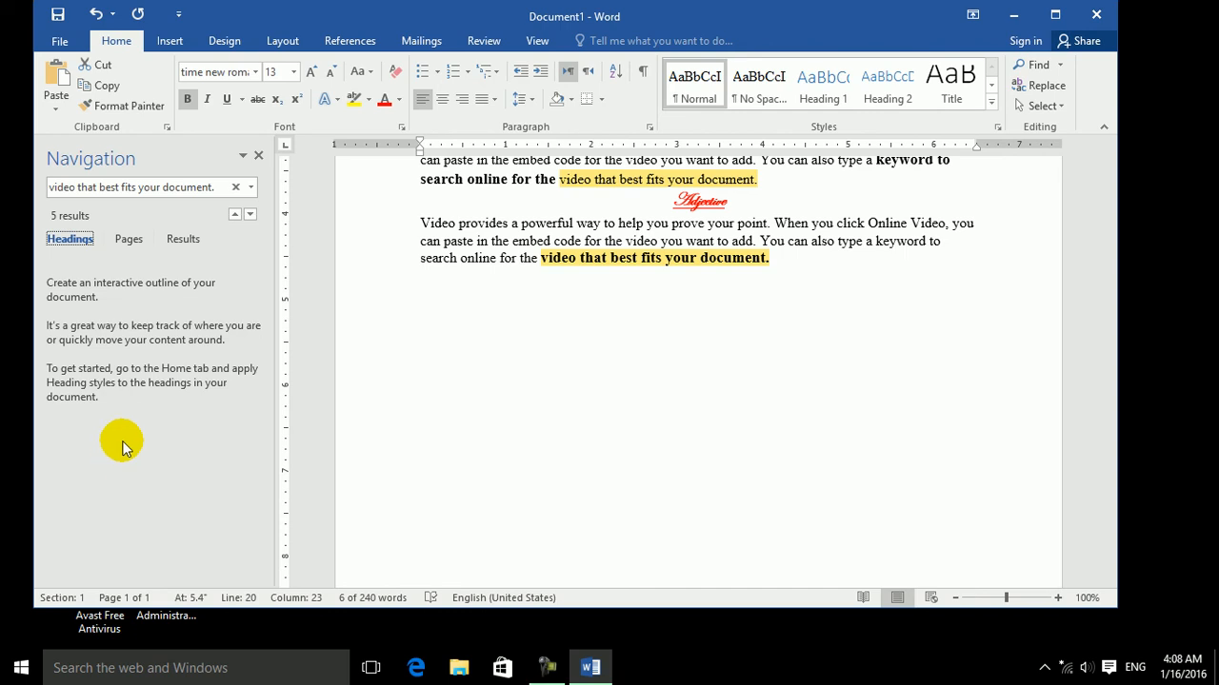
pyautogui.click(258, 157)
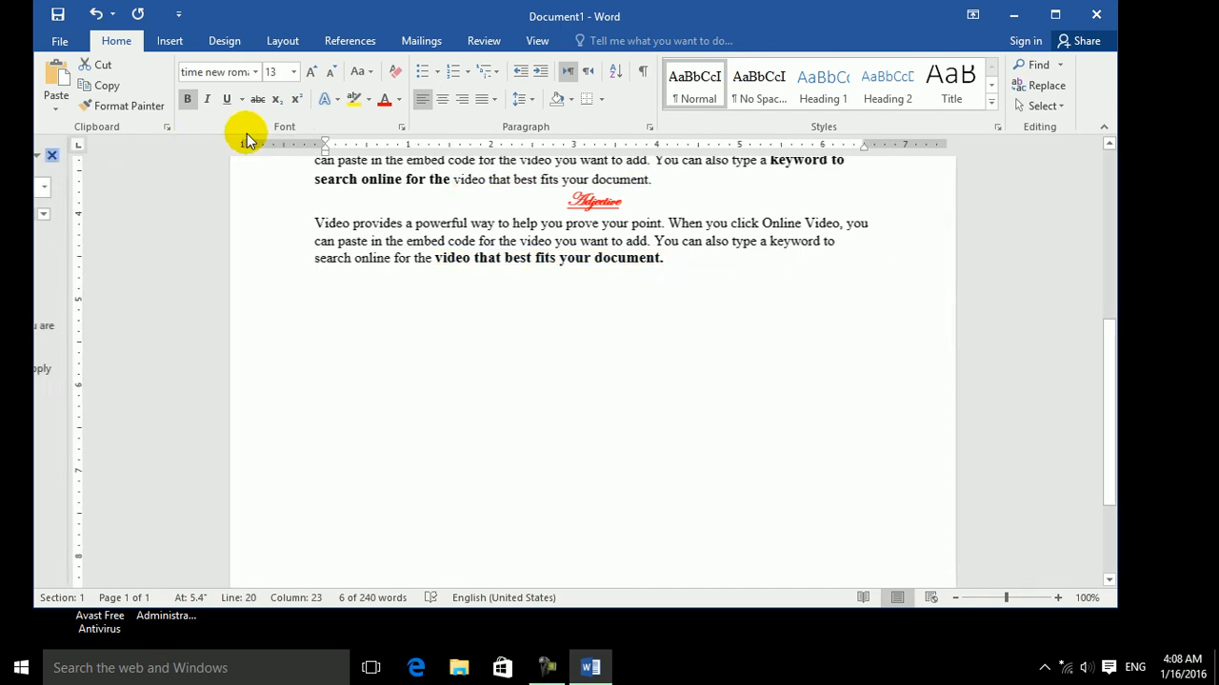
# Step: Draw a rectangle about 1.08" high and 0.92" wide over the end of the last paragraph, and duplicate it once
pyautogui.click(170, 41)
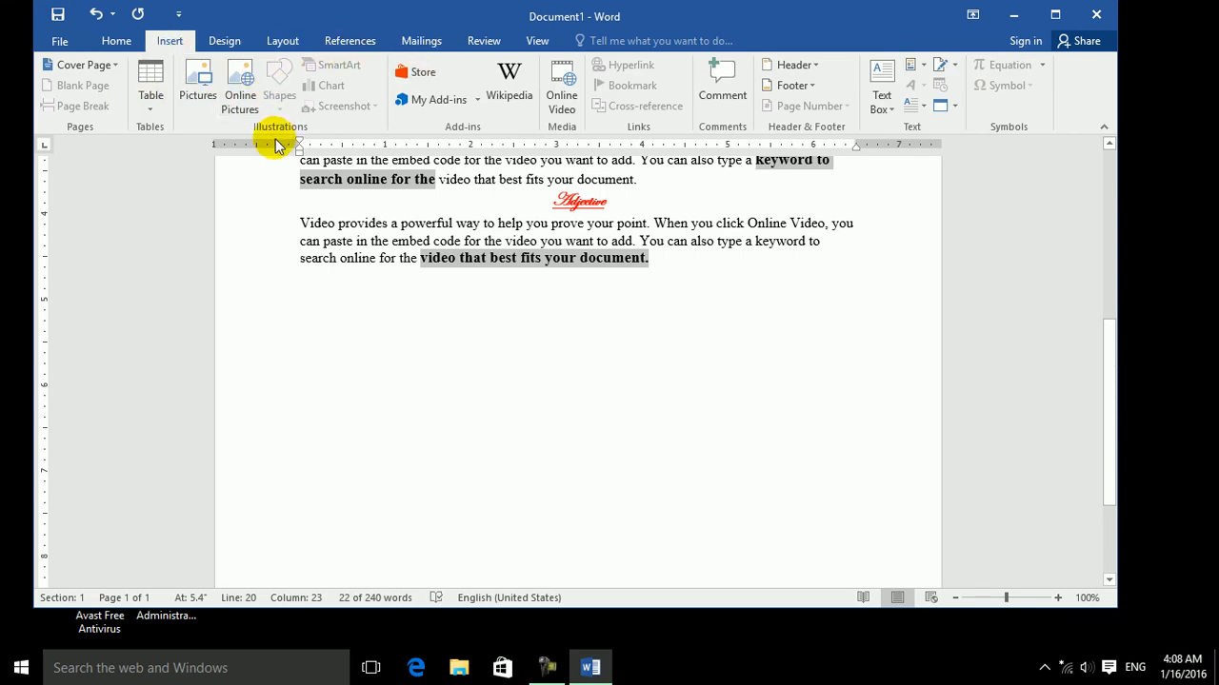
pyautogui.click(314, 211)
pyautogui.click(279, 83)
pyautogui.click(291, 143)
pyautogui.moveTo(325, 241); pyautogui.dragTo(392, 385)
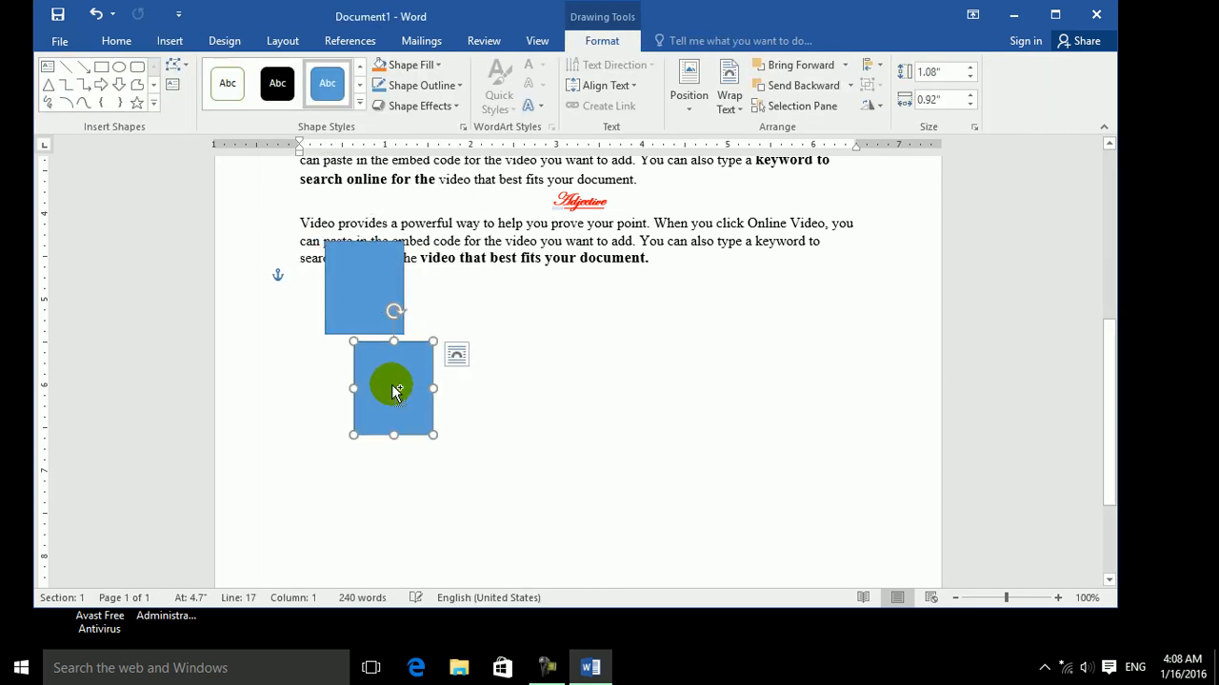
# Step: Paste seven more copies of the rectangle below the last paragraph and deselect them
pyautogui.hotkey('ctrl', 'v')
pyautogui.hotkey('ctrl', 'v')
pyautogui.hotkey('ctrl', 'v')
pyautogui.hotkey('ctrl', 'v')
pyautogui.hotkey('ctrl', 'v')
pyautogui.hotkey('ctrl', 'v')
pyautogui.hotkey('ctrl', 'v')
pyautogui.press('Escape')
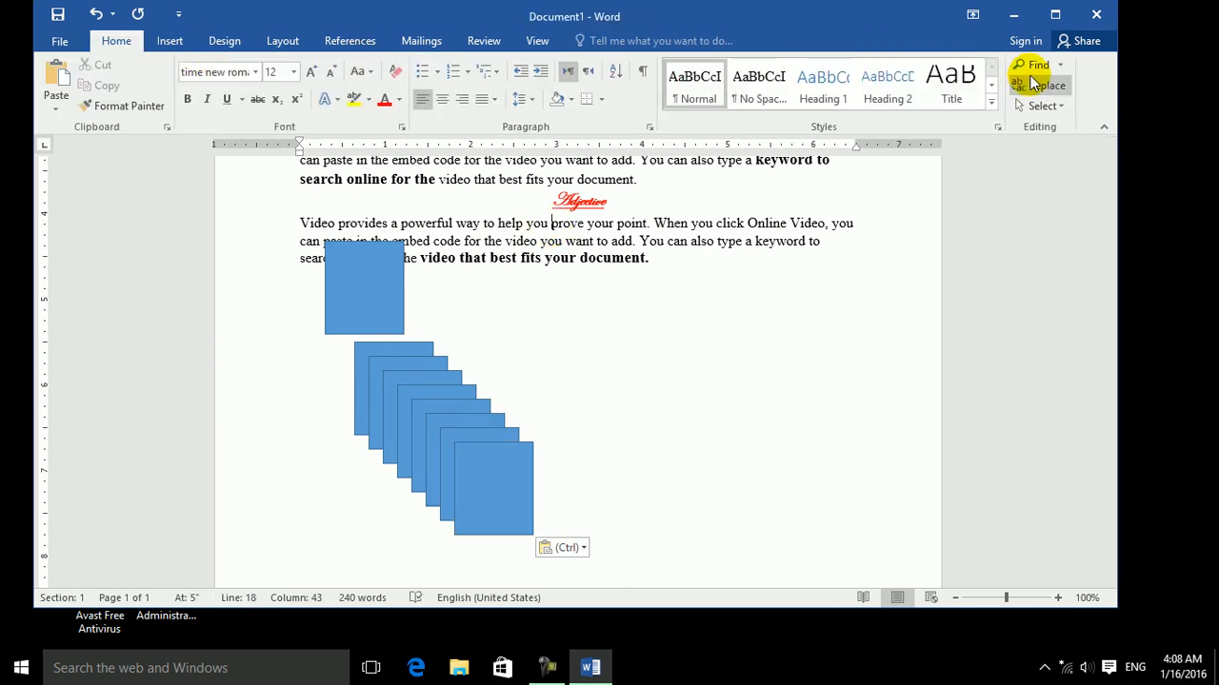
# Step: Open the Selection Pane and use it to hide all the rectangles and show them again
pyautogui.click(1046, 104)
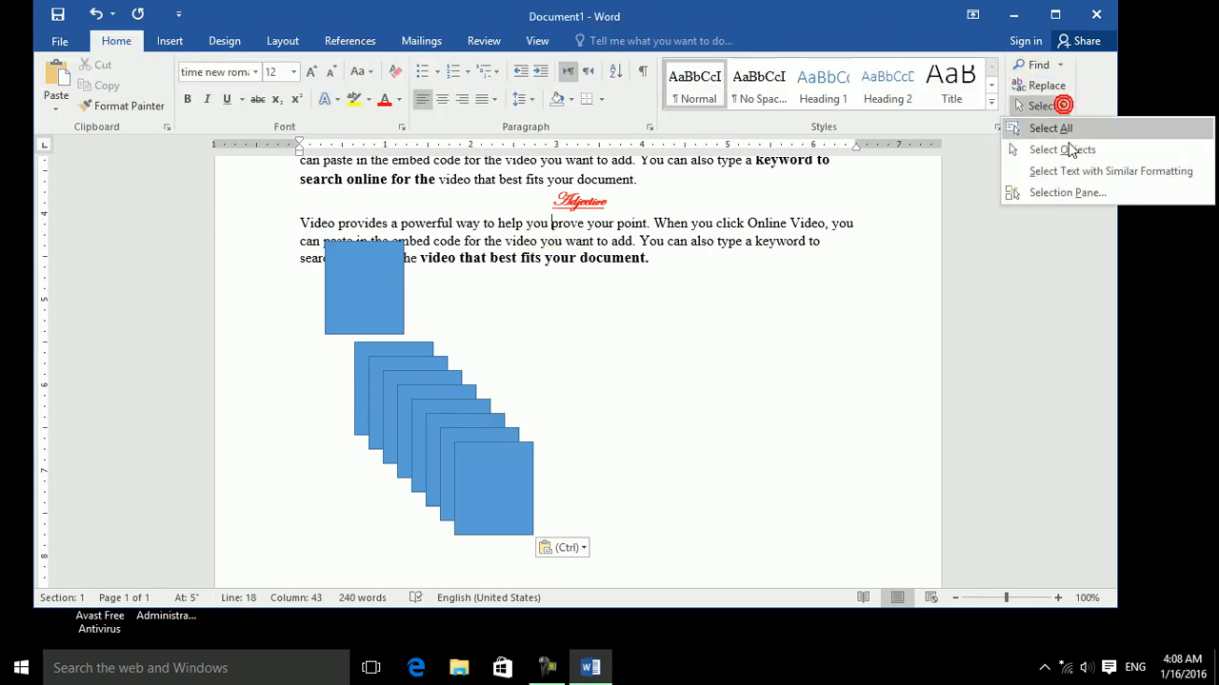
pyautogui.click(1059, 195)
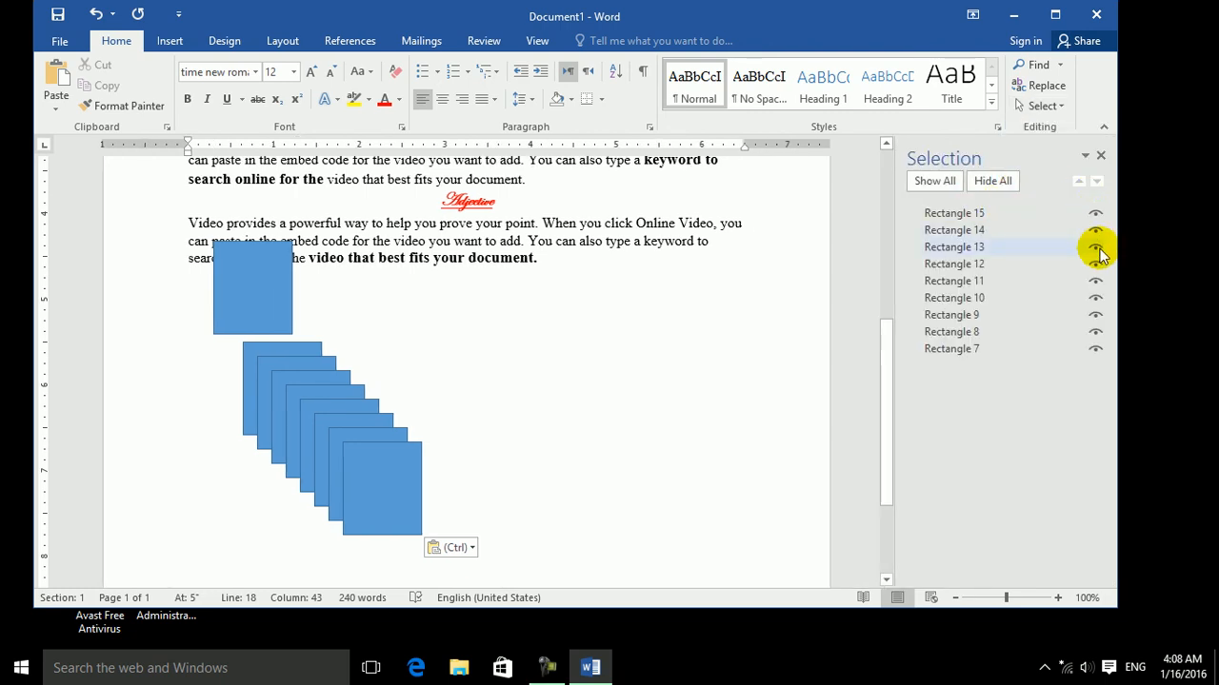
pyautogui.click(990, 181)
pyautogui.click(935, 180)
# Step: Move Rectangle 11 down and up through the stacking order, ending at the bottom of the object list
pyautogui.click(955, 282)
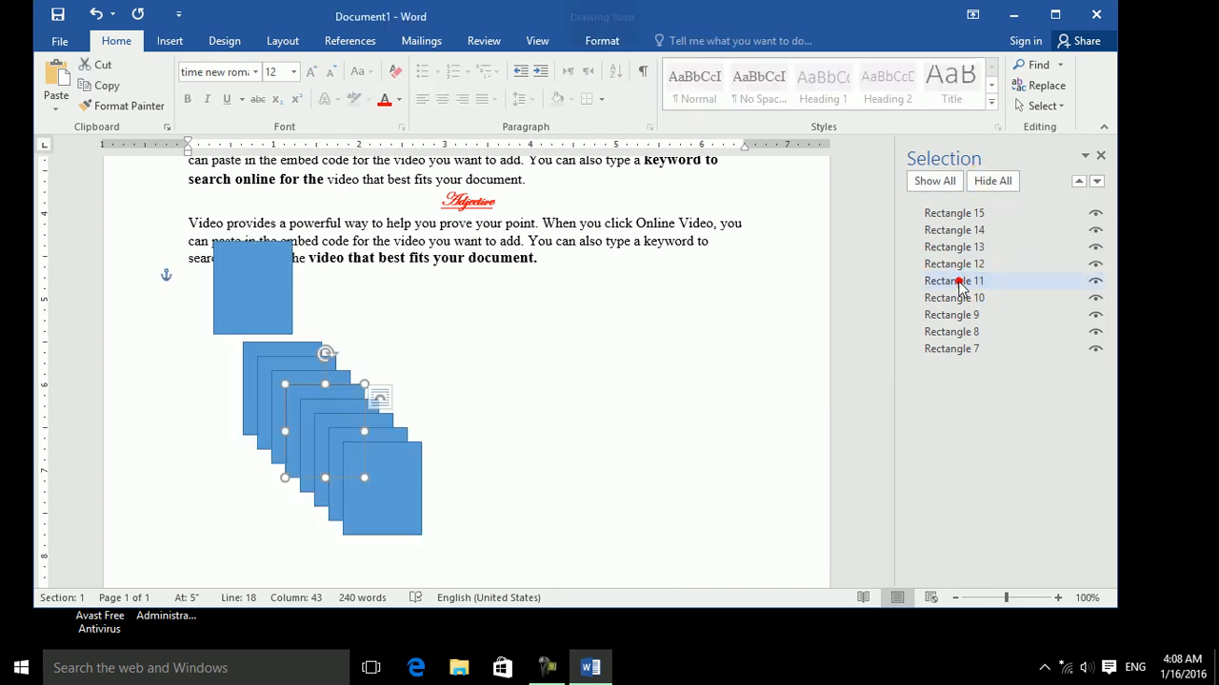
pyautogui.click(1096, 181)
pyautogui.click(1097, 181)
pyautogui.click(1097, 181)
pyautogui.click(1097, 181)
pyautogui.click(1079, 181)
pyautogui.click(1080, 181)
pyautogui.click(1080, 181)
pyautogui.click(1079, 181)
pyautogui.click(1079, 181)
pyautogui.click(1079, 181)
pyautogui.click(1080, 180)
pyautogui.click(1080, 180)
pyautogui.click(1097, 181)
pyautogui.click(1097, 181)
pyautogui.click(1096, 181)
pyautogui.click(1097, 181)
pyautogui.click(1096, 181)
pyautogui.click(1097, 181)
pyautogui.click(1096, 181)
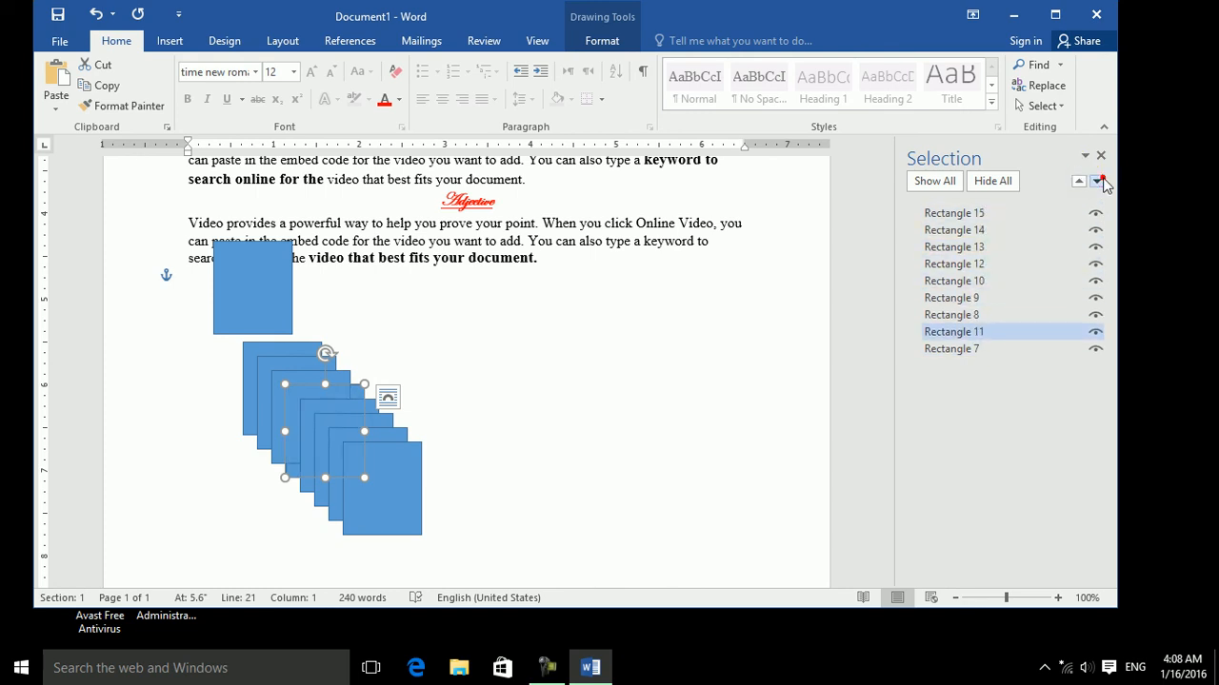
pyautogui.click(1096, 181)
# Step: Hide and show all the rectangles once more, and hide Rectangles 12, 10, 9 and 8 individually
pyautogui.click(1017, 181)
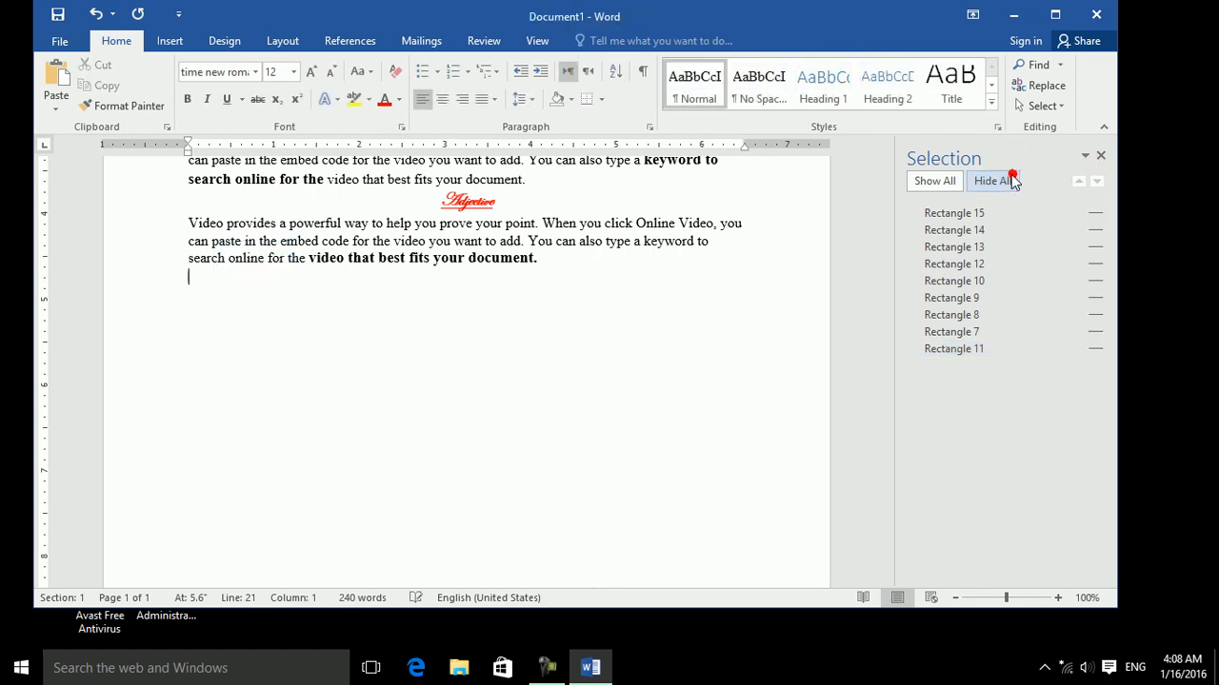
pyautogui.click(950, 178)
pyautogui.click(1085, 249)
pyautogui.click(1095, 266)
pyautogui.click(1098, 284)
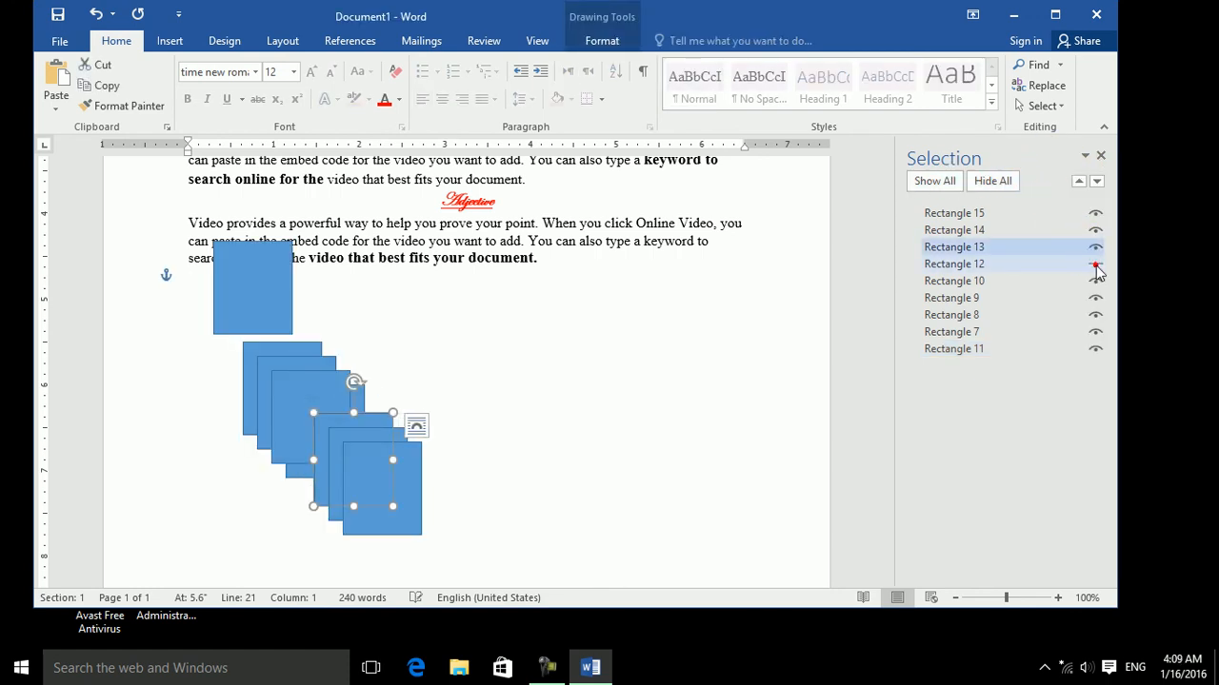
pyautogui.click(1097, 307)
pyautogui.click(1098, 300)
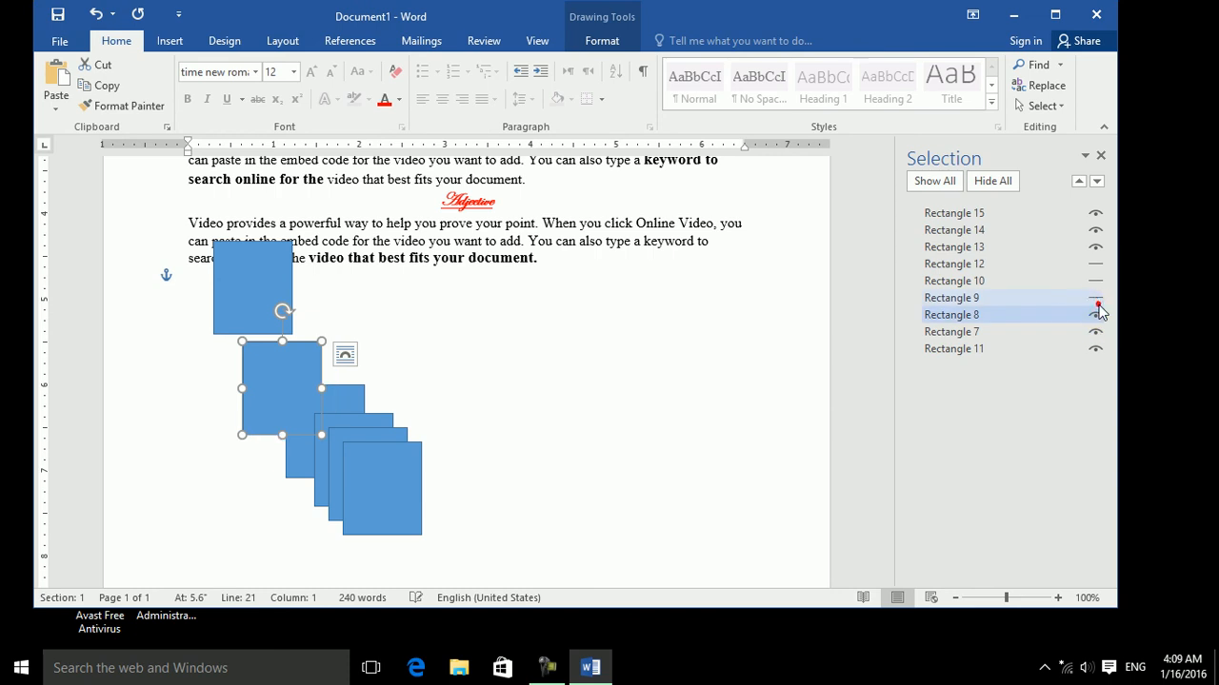
pyautogui.click(1096, 315)
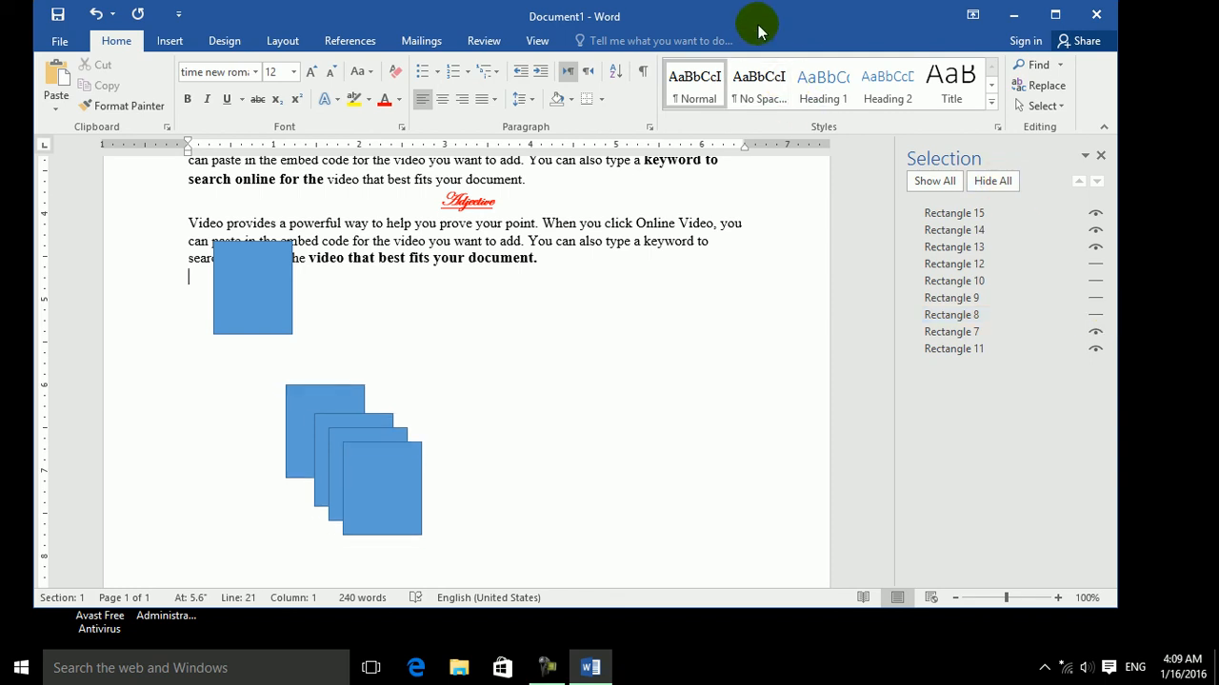
pyautogui.moveTo(758, 29)
pyautogui.mouseDown()
pyautogui.moveTo(681, 5)
pyautogui.moveTo(713, 13)
pyautogui.moveTo(747, 57)
pyautogui.moveTo(745, 13)
pyautogui.moveTo(758, 49)
pyautogui.mouseUp()
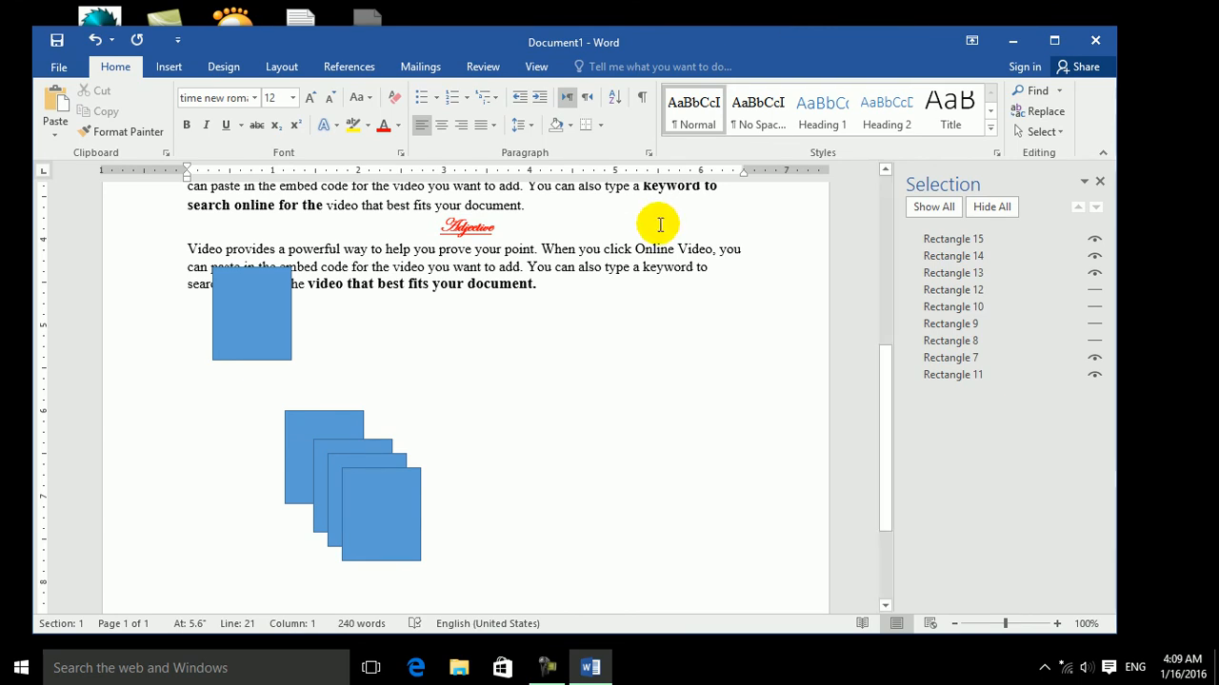
pyautogui.hotkey('ctrl', 'shift', 'd')
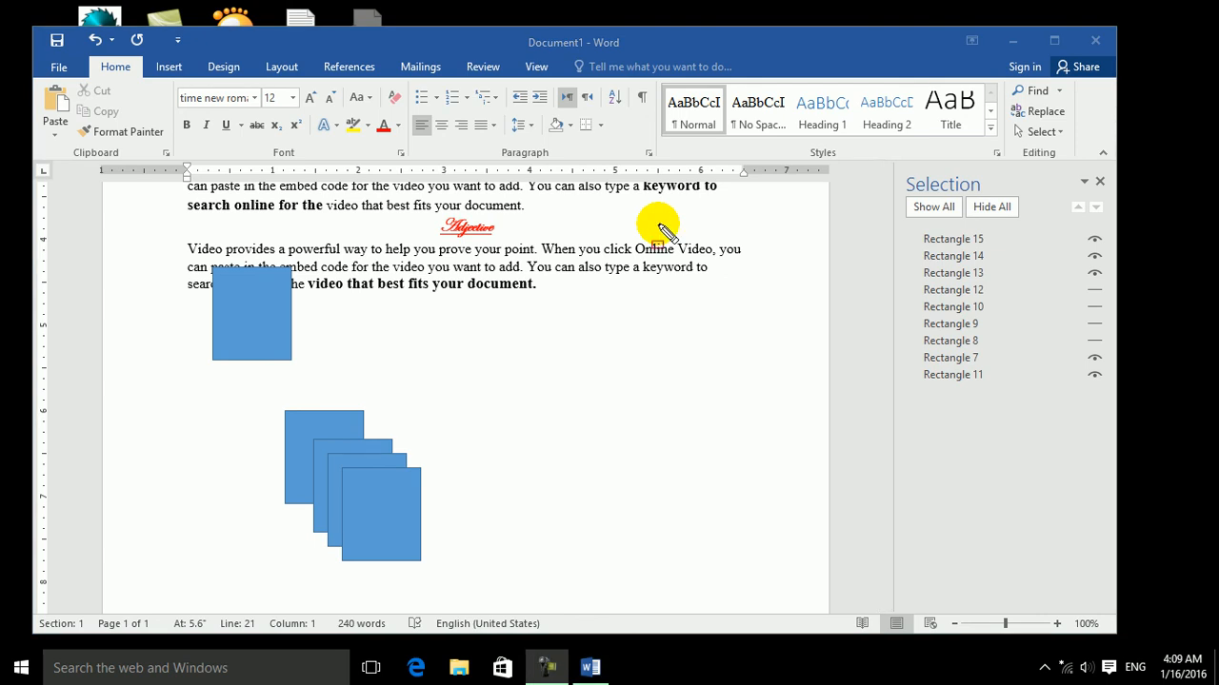
pyautogui.moveTo(37, 76)
pyautogui.mouseDown()
pyautogui.moveTo(648, 157)
pyautogui.moveTo(1110, 160)
pyautogui.mouseUp()
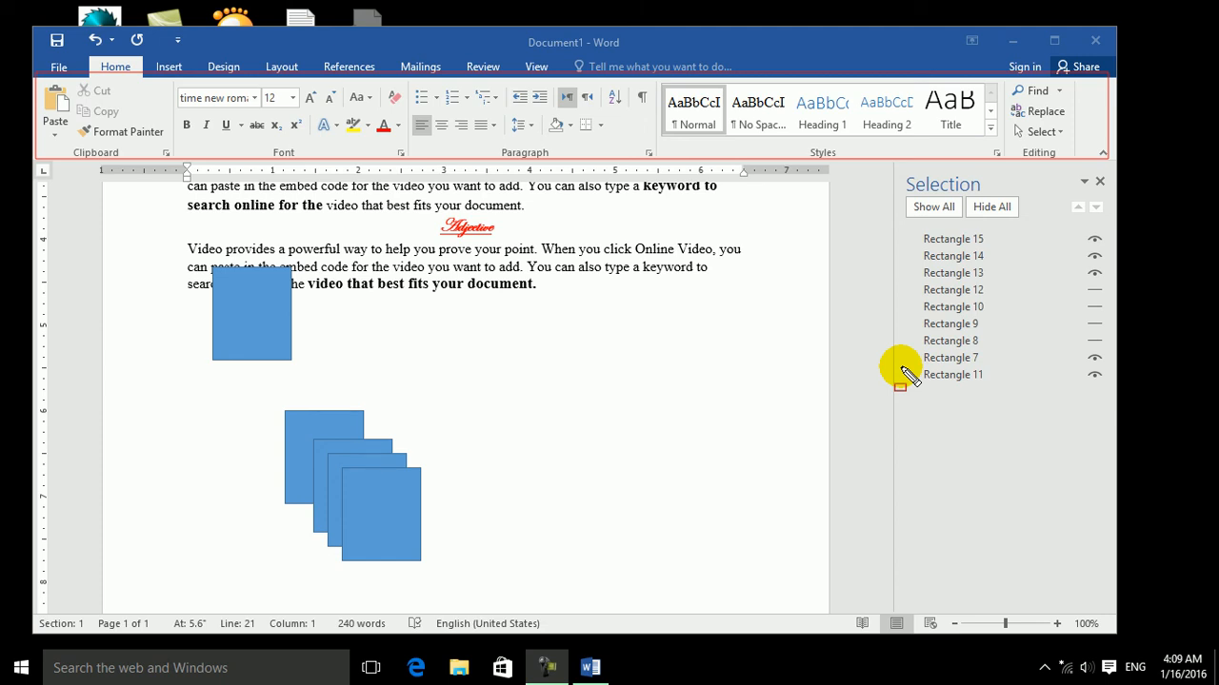
# Step: Open Find to view the highlighted matches for "video that best fits your document." and close the Navigation pane
pyautogui.click(1058, 92)
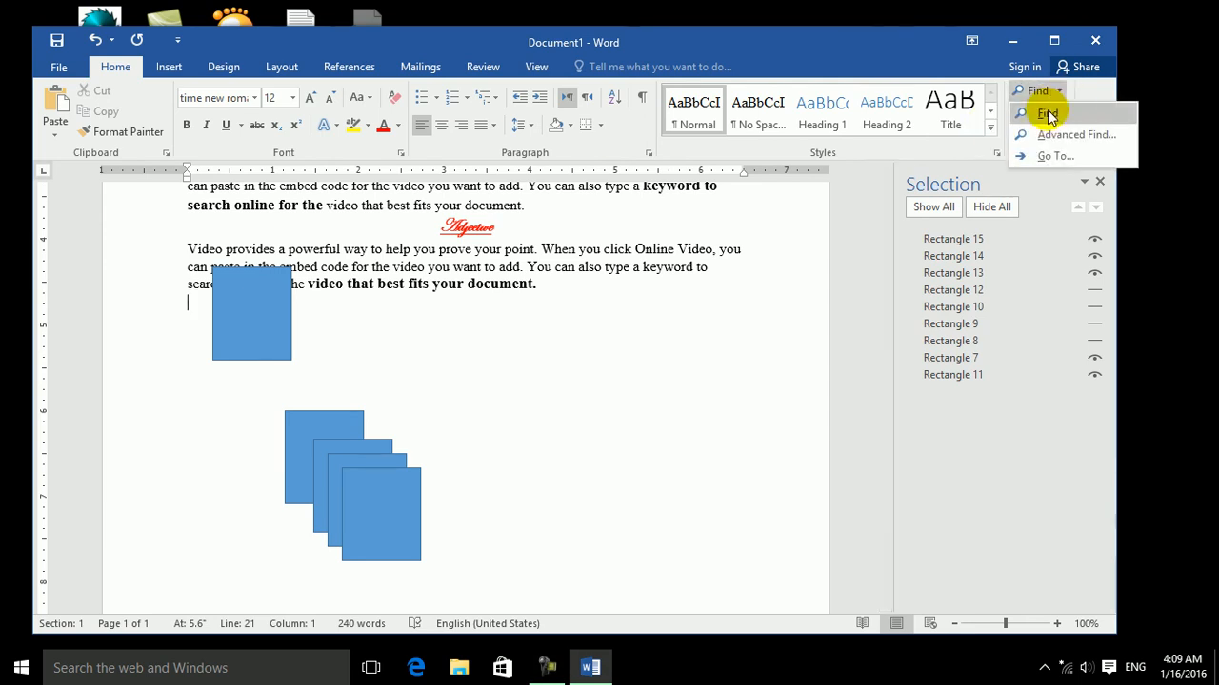
pyautogui.click(1046, 113)
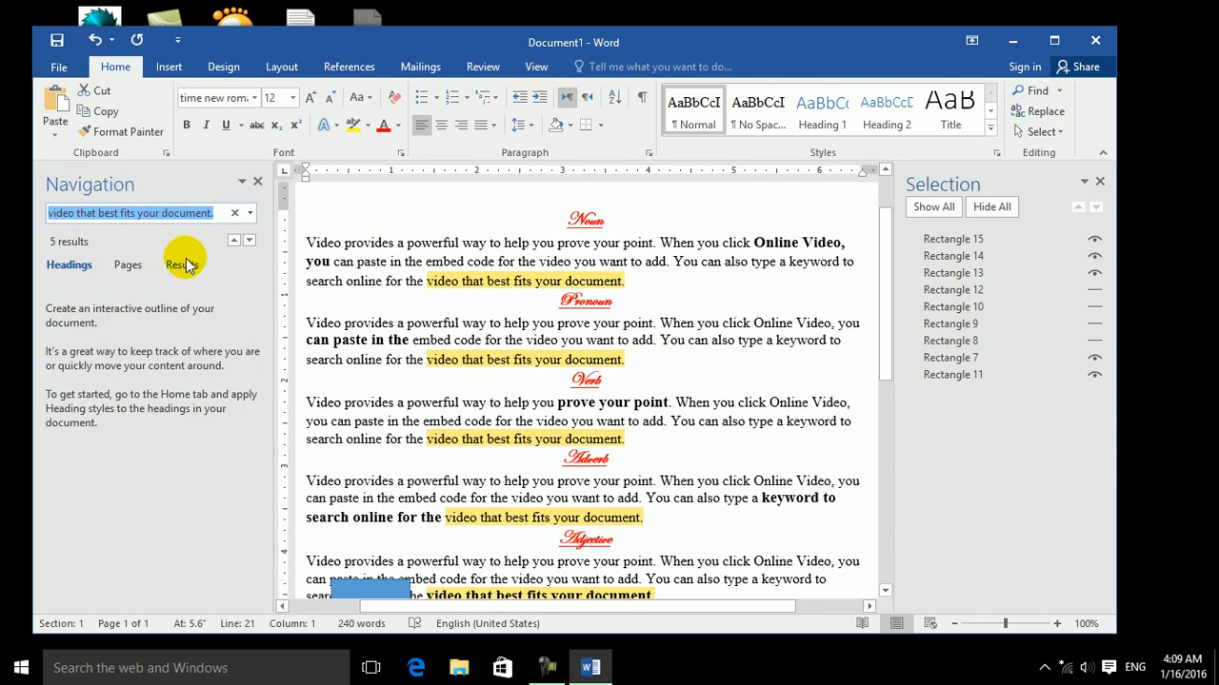
pyautogui.click(257, 181)
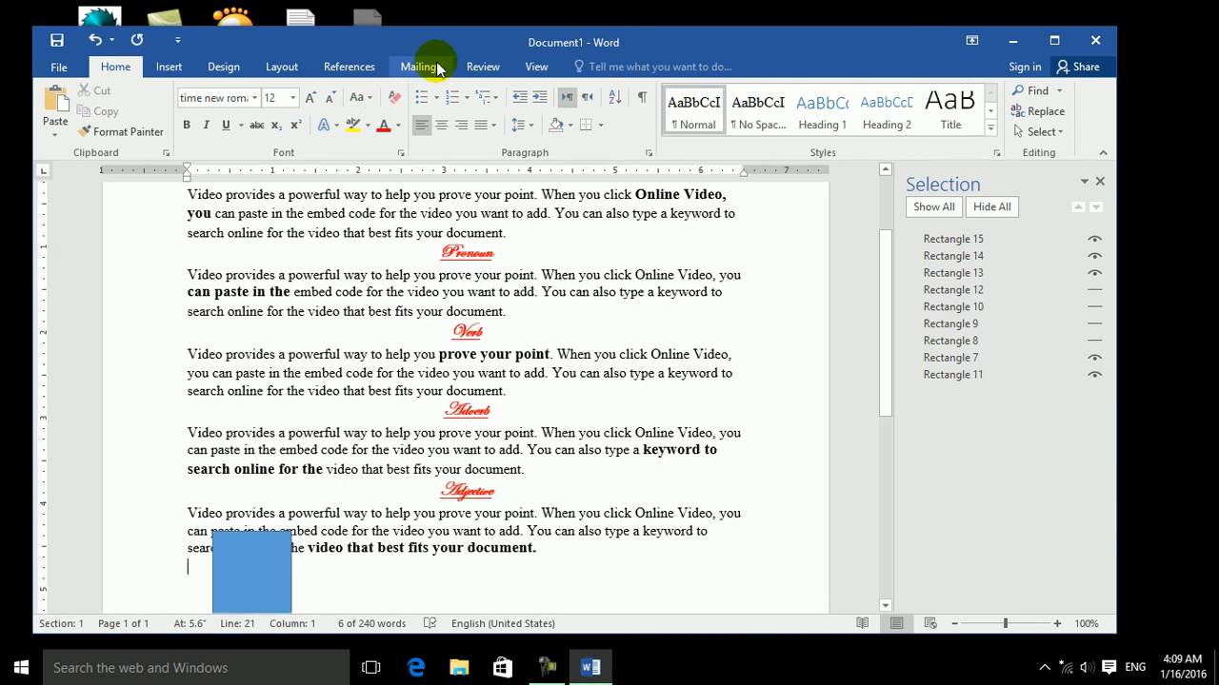
# Step: Locate the Navigation Pane display option and toggle it on and off repeatedly, leaving it off
pyautogui.click(481, 68)
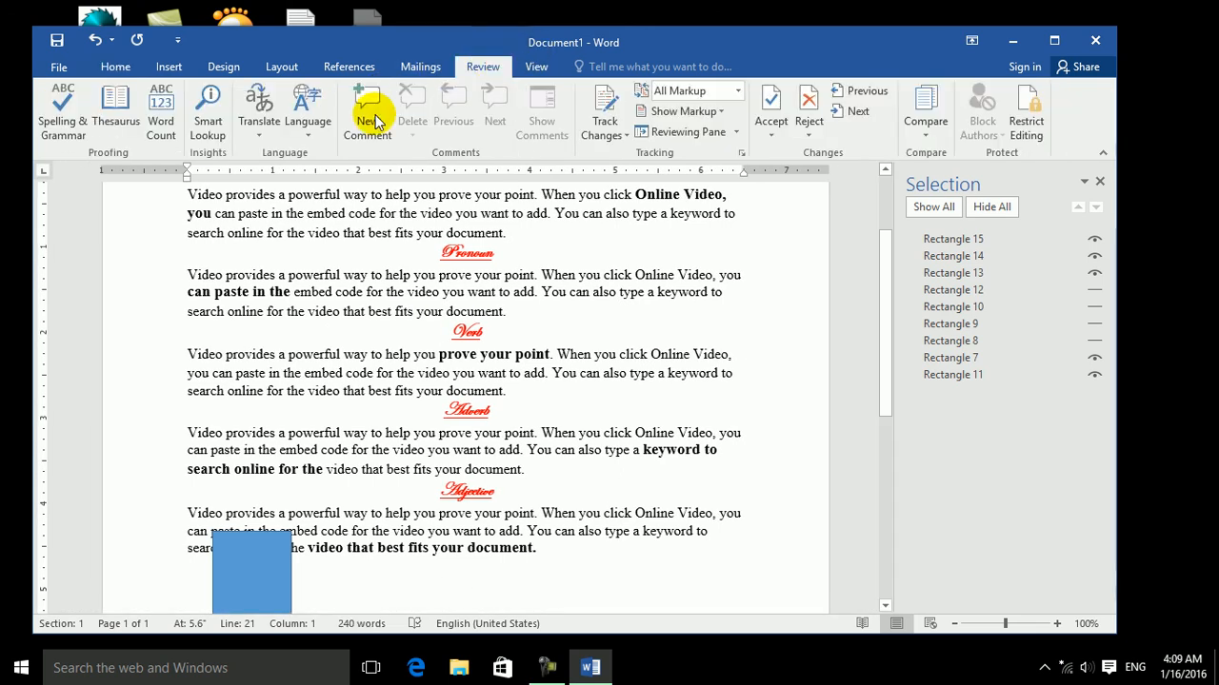
pyautogui.click(529, 68)
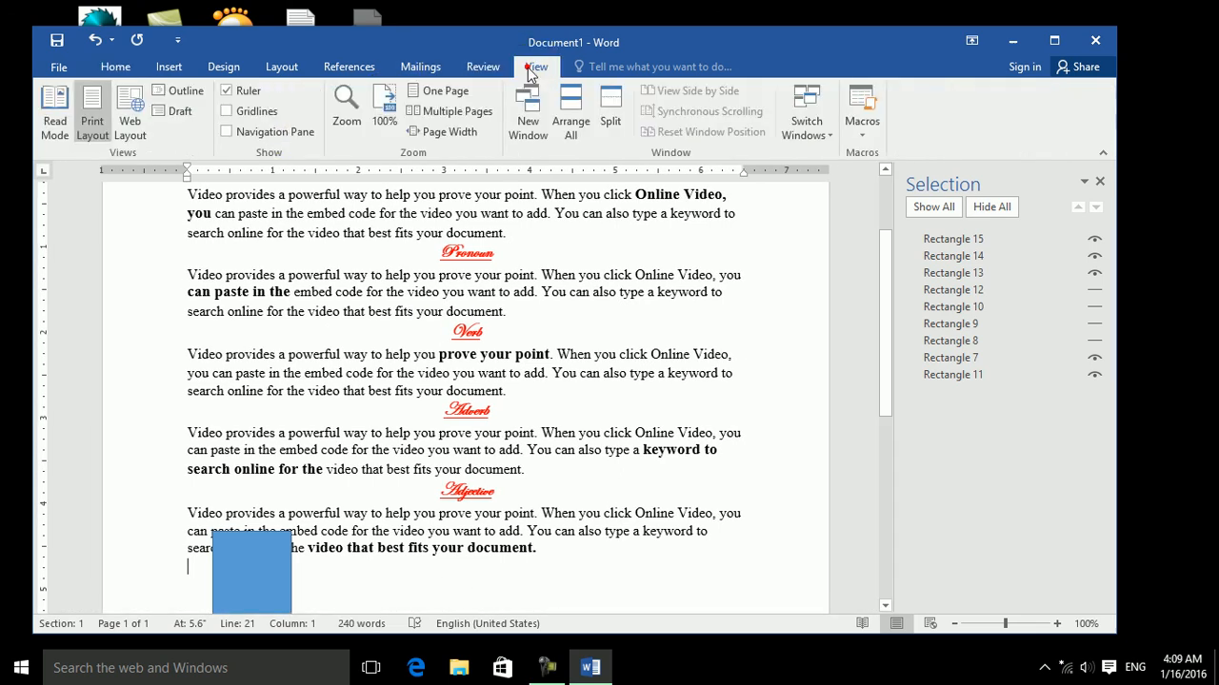
pyautogui.click(247, 136)
pyautogui.click(247, 137)
pyautogui.click(246, 136)
pyautogui.click(247, 136)
pyautogui.click(246, 136)
pyautogui.click(247, 136)
pyautogui.click(247, 136)
pyautogui.click(246, 136)
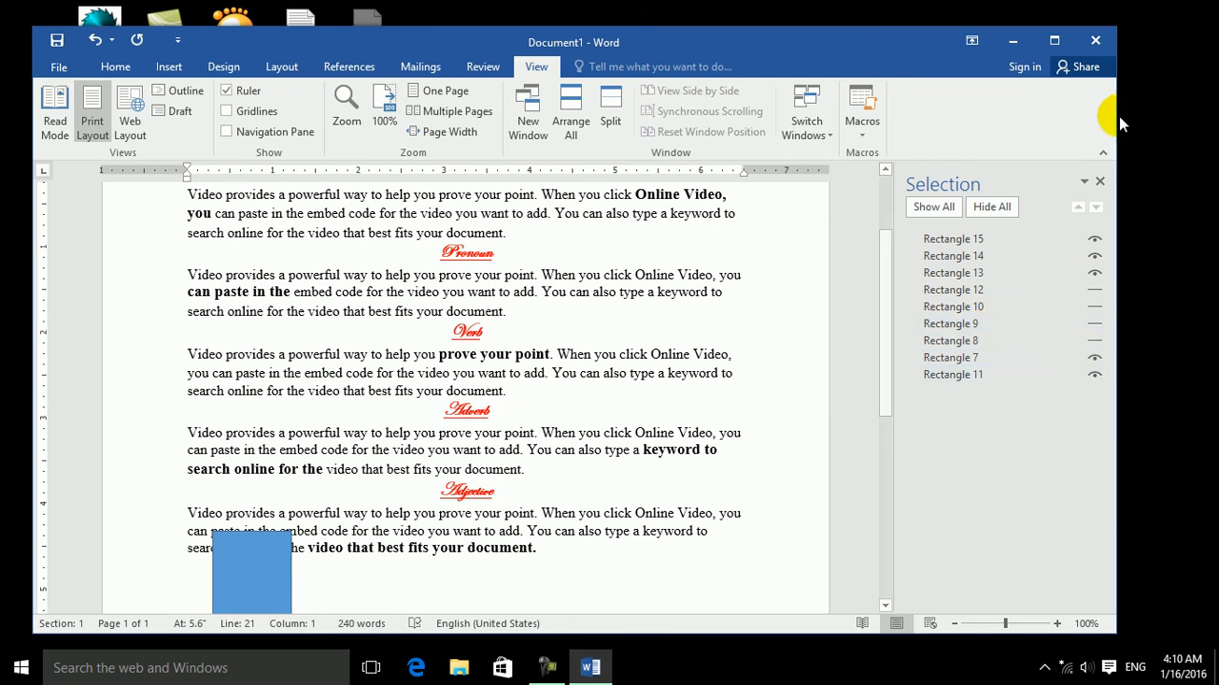
# Step: Close the Selection Pane and reopen it through the Select options
pyautogui.click(1099, 181)
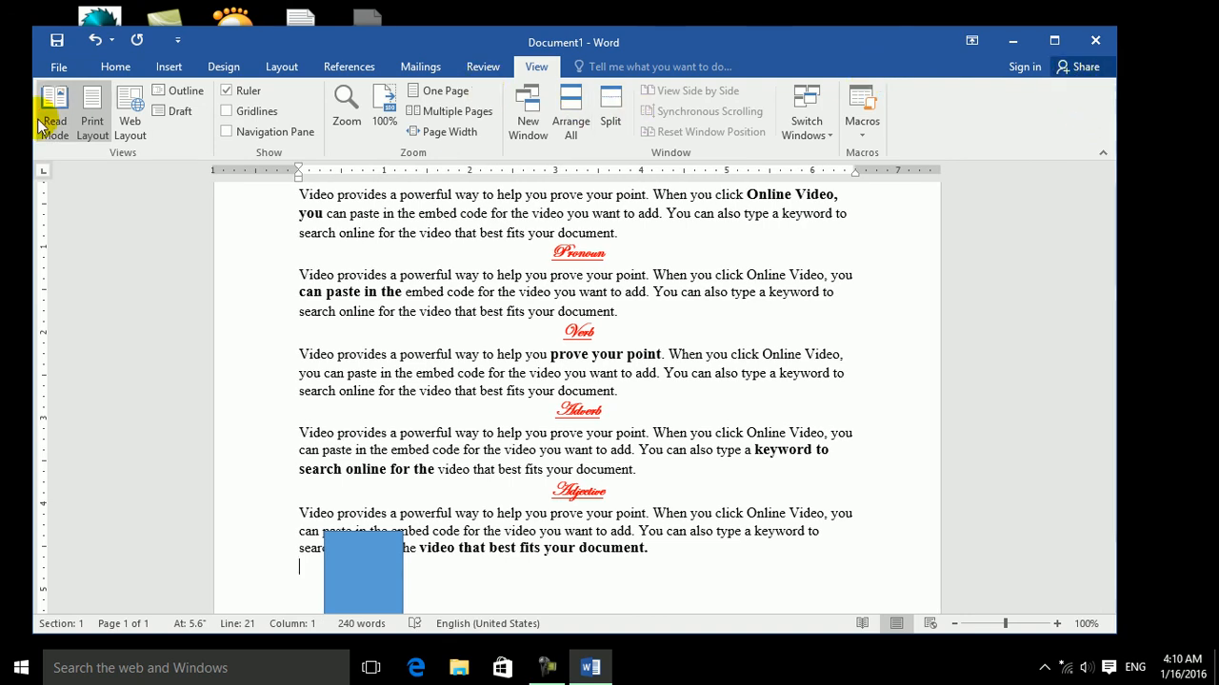
pyautogui.click(115, 67)
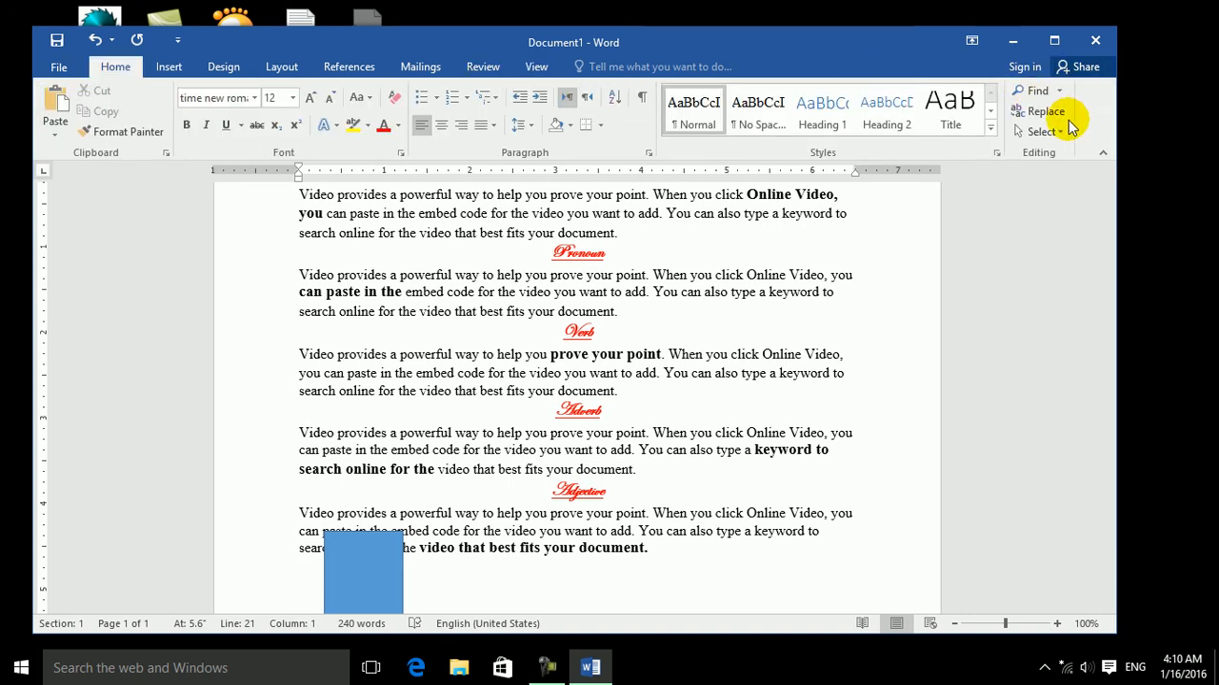
pyautogui.click(1053, 131)
pyautogui.click(1063, 218)
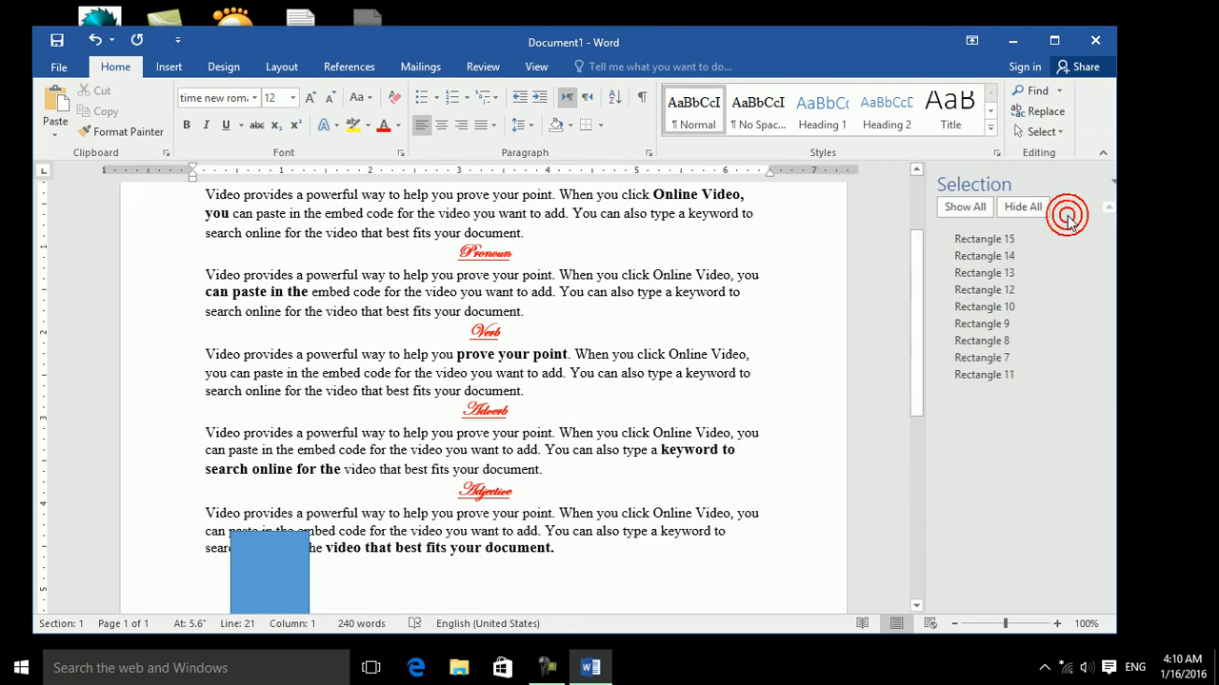